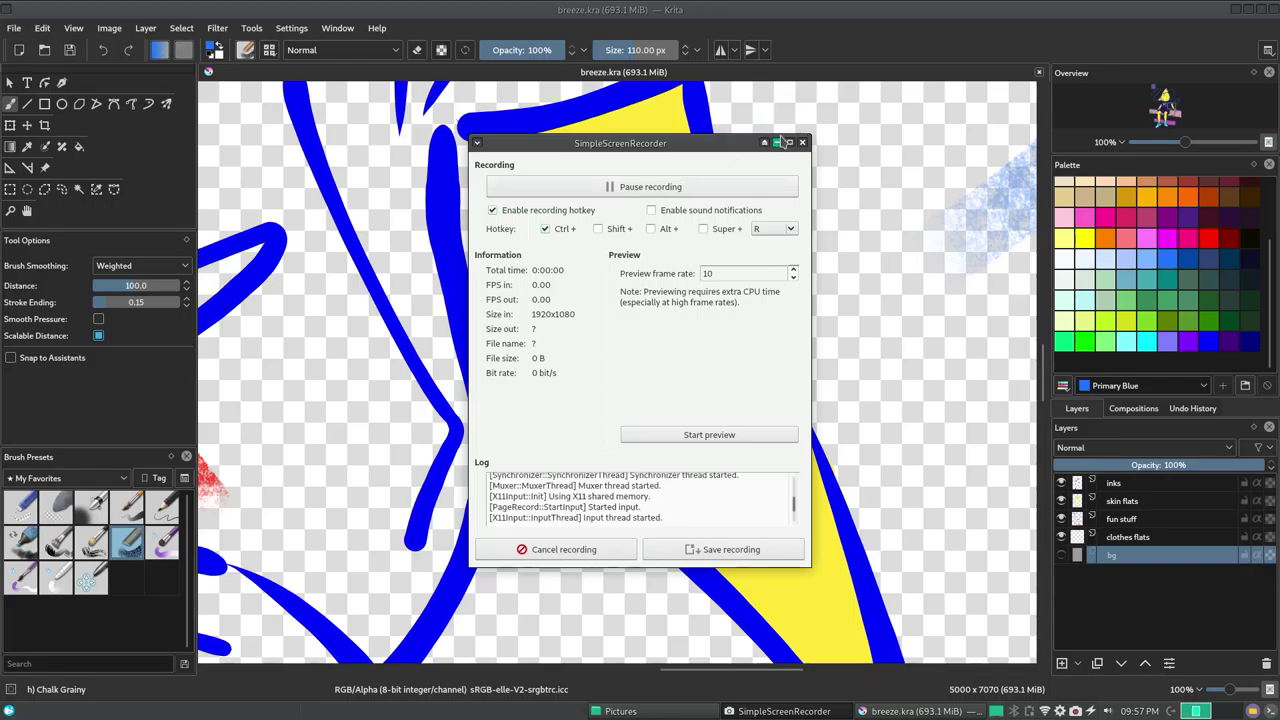
- Start the screen recording and pan across breeze.kra to review the blue inks and yellow flats
{"action": "left_click", "coordinate": [776, 143]}
{"action": "left_click_drag", "start_coordinate": [768, 672], "coordinate": [670, 697]}
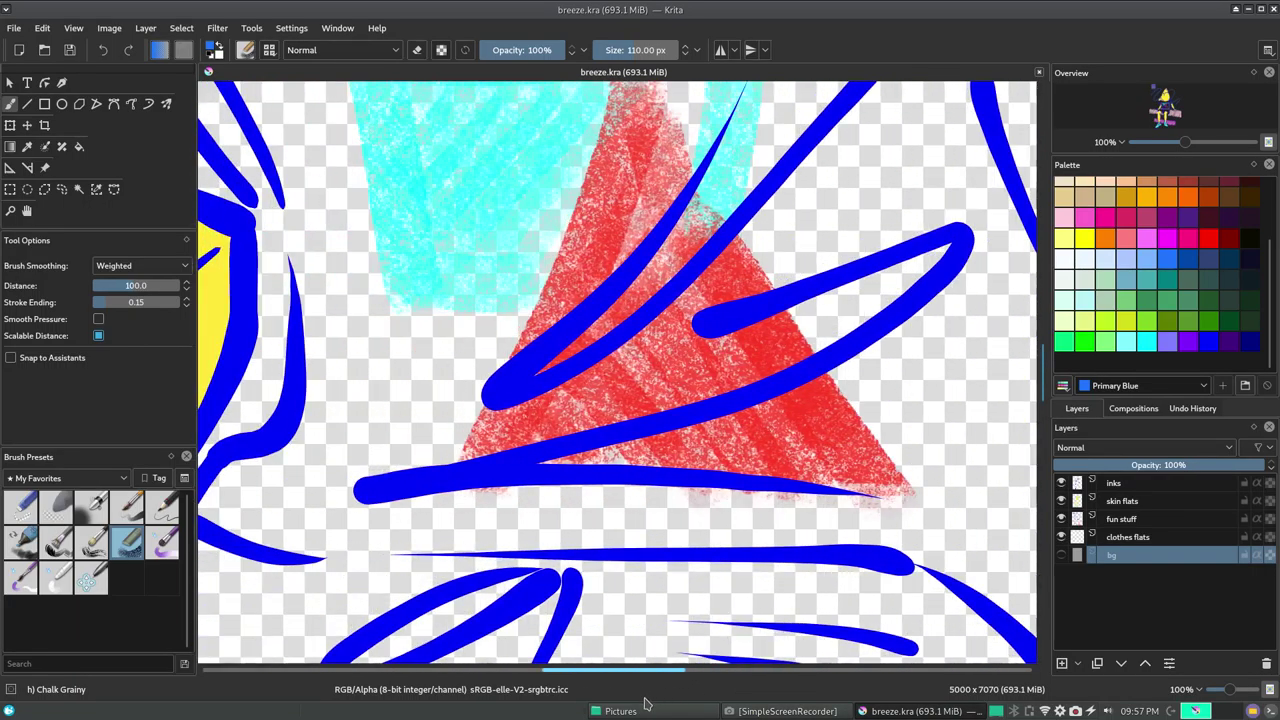
{"action": "left_click_drag", "start_coordinate": [670, 697], "coordinate": [845, 507]}
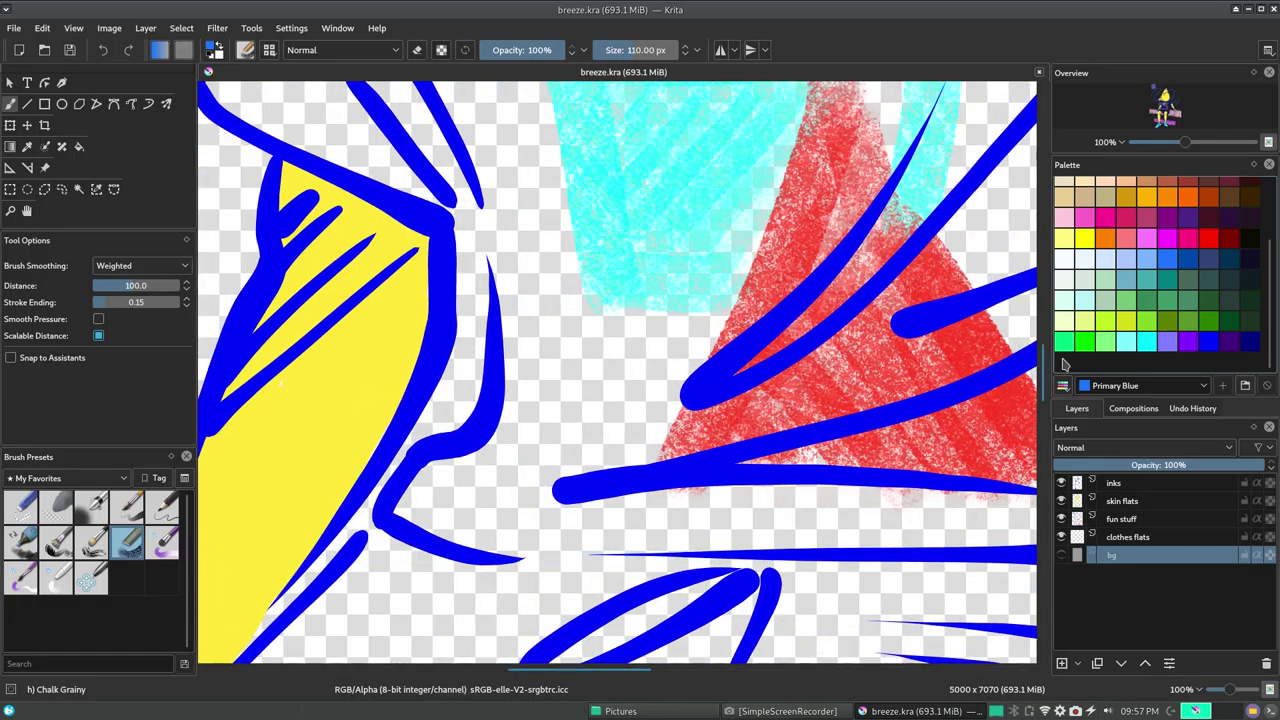
{"action": "left_click_drag", "start_coordinate": [1043, 363], "coordinate": [1055, 397]}
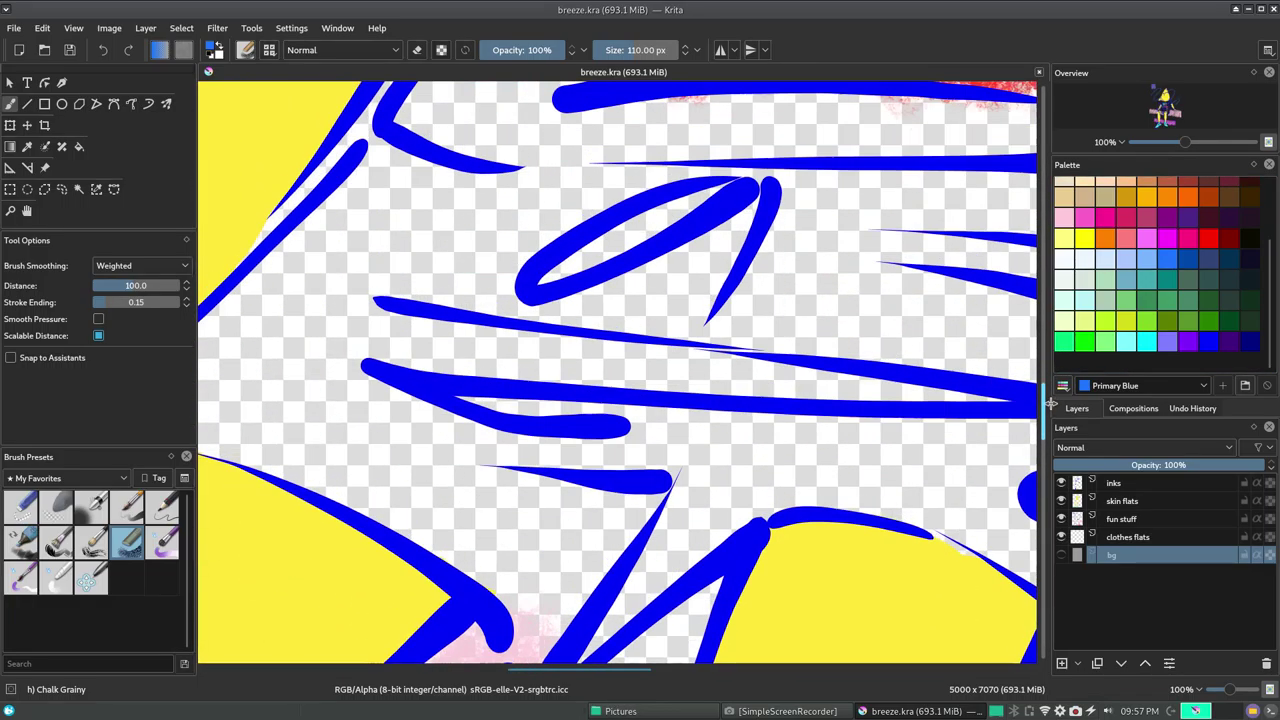
- Choose Bright chartreuse as the colour and make clothes flats the target layer
{"action": "left_click", "coordinate": [1085, 322]}
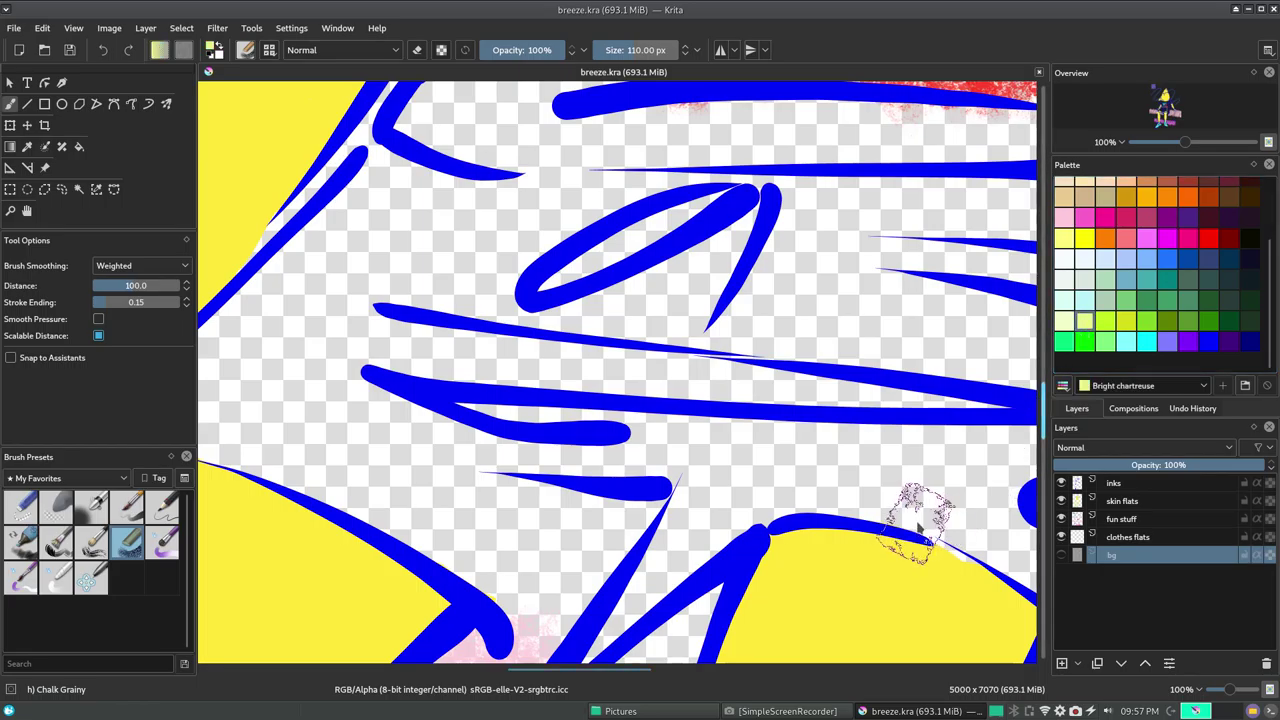
{"action": "left_click", "coordinate": [948, 505]}
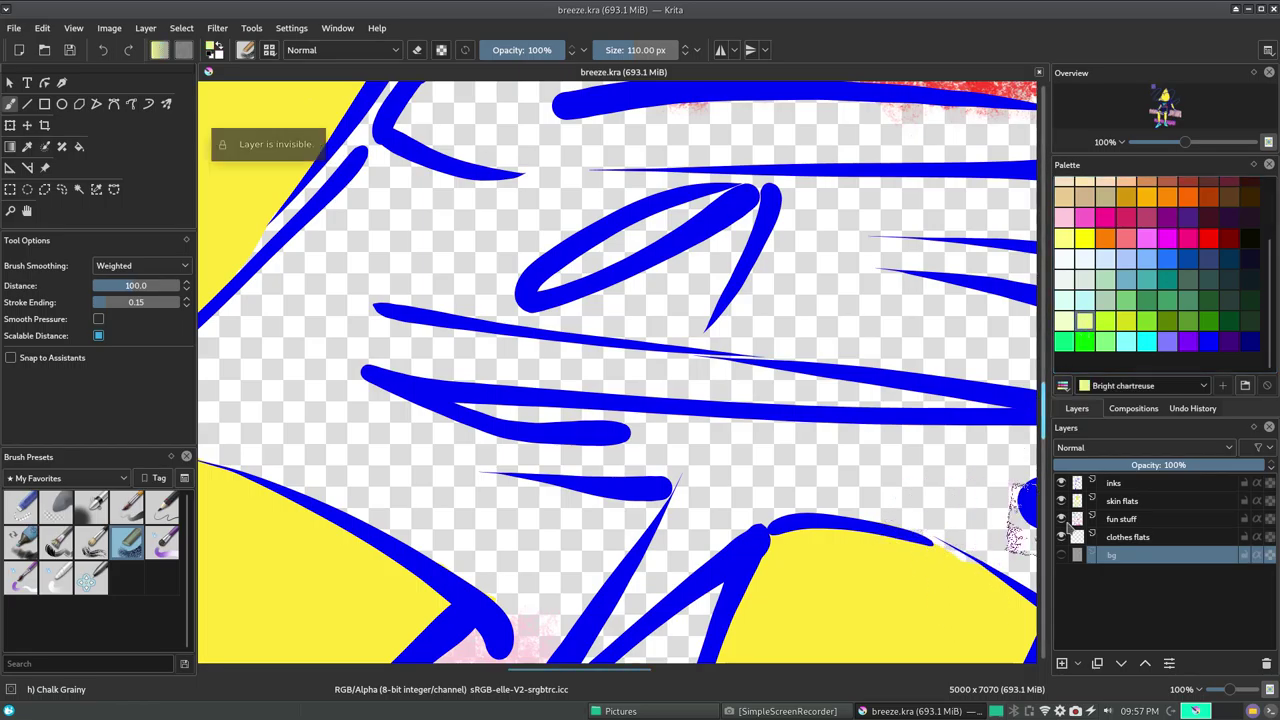
{"action": "left_click", "coordinate": [1142, 538]}
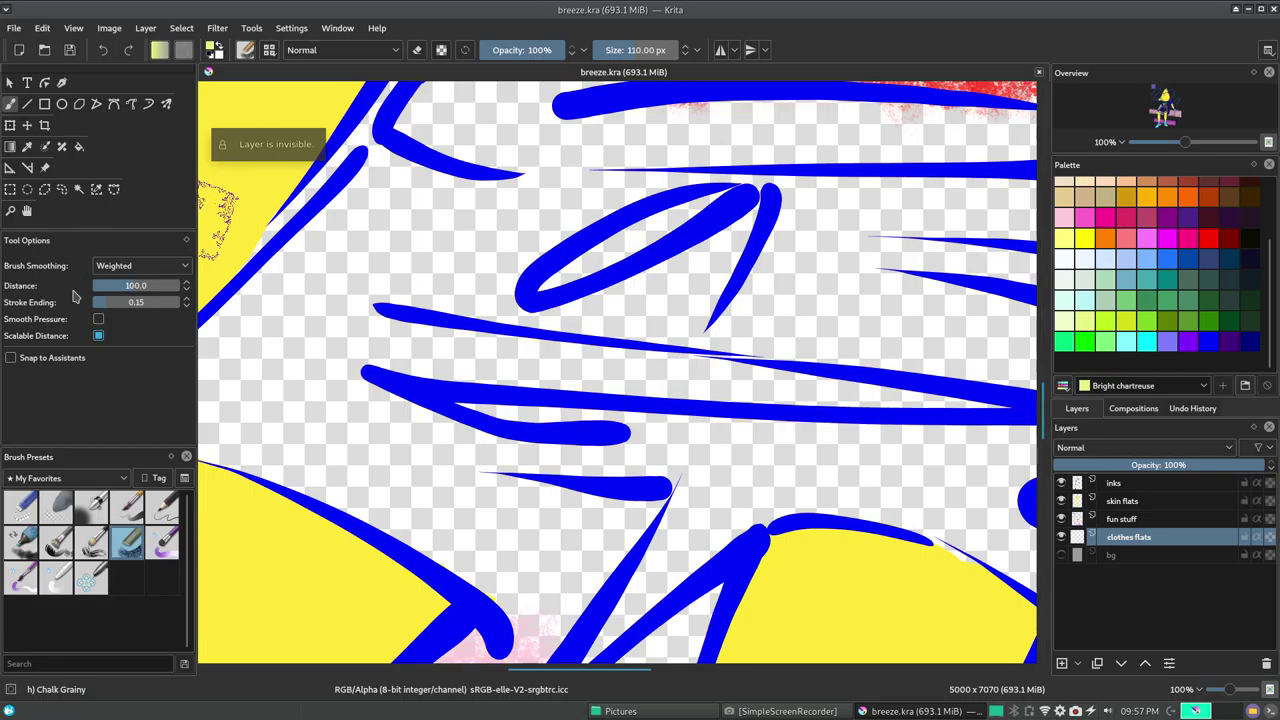
- Select the Basic-1 brush preset under the All tag, then try a stroke and undo it
{"action": "left_click", "coordinate": [66, 479]}
{"action": "left_click", "coordinate": [14, 495]}
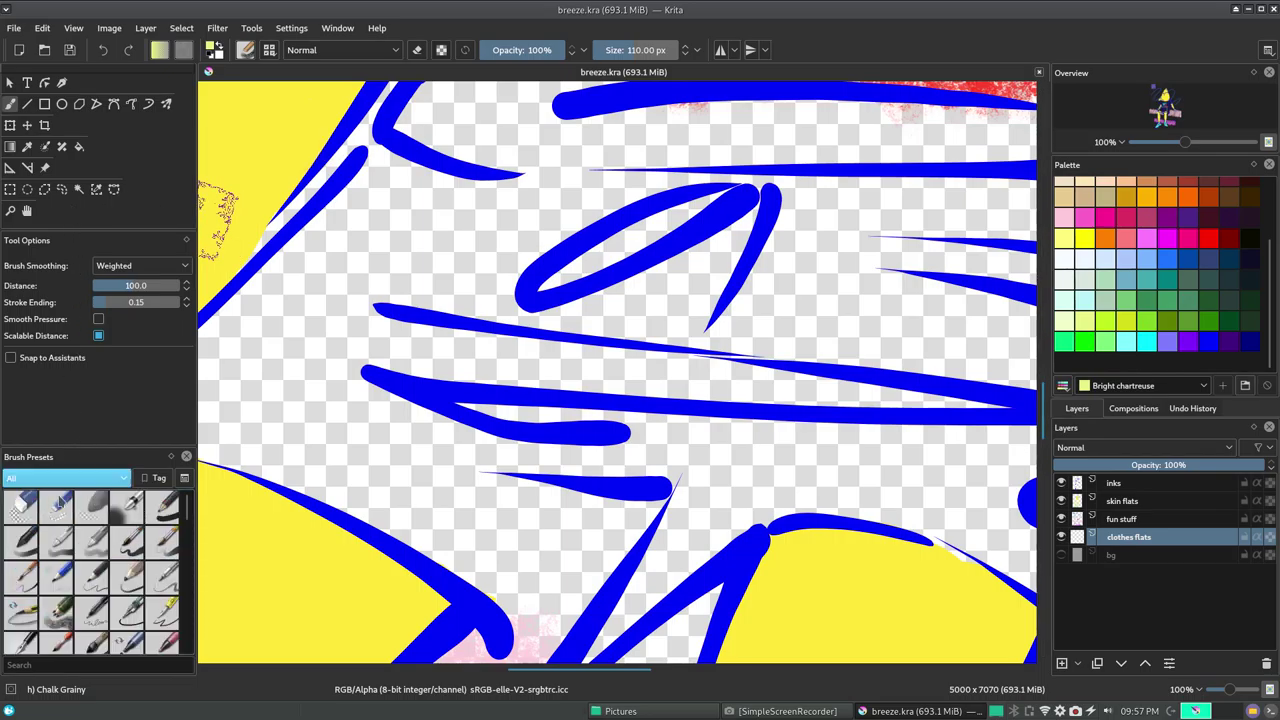
{"action": "left_click", "coordinate": [170, 512]}
{"action": "left_click_drag", "start_coordinate": [931, 530], "coordinate": [1028, 578]}
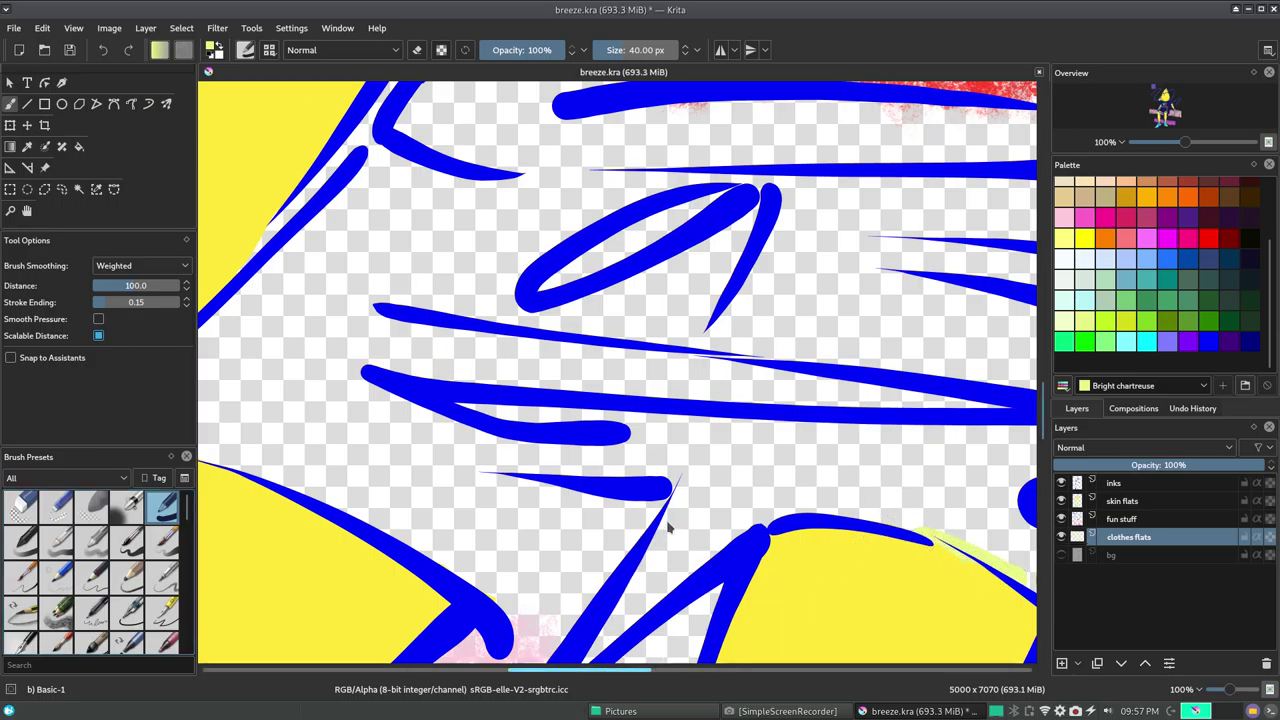
{"action": "key", "text": "ctrl+z"}
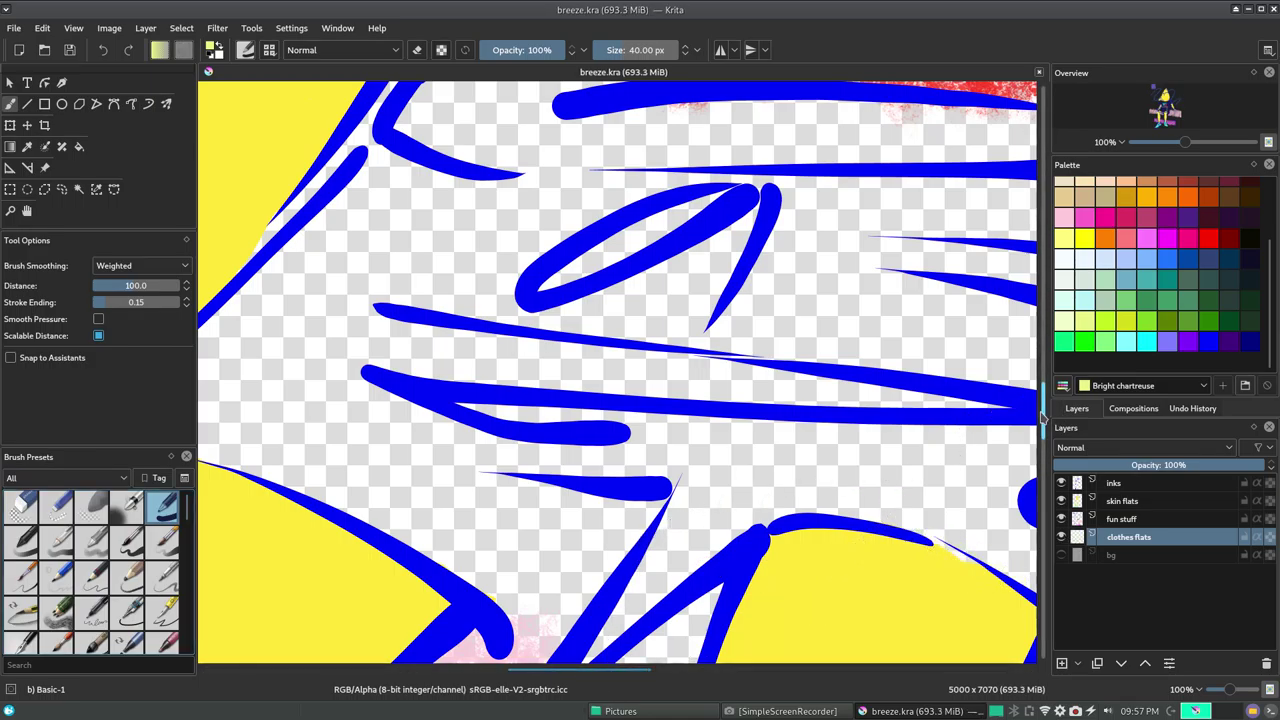
{"action": "mouse_move", "coordinate": [1045, 410]}
{"action": "left_mouse_down"}
{"action": "mouse_move", "coordinate": [1041, 370]}
{"action": "mouse_move", "coordinate": [843, 344]}
{"action": "left_mouse_up"}
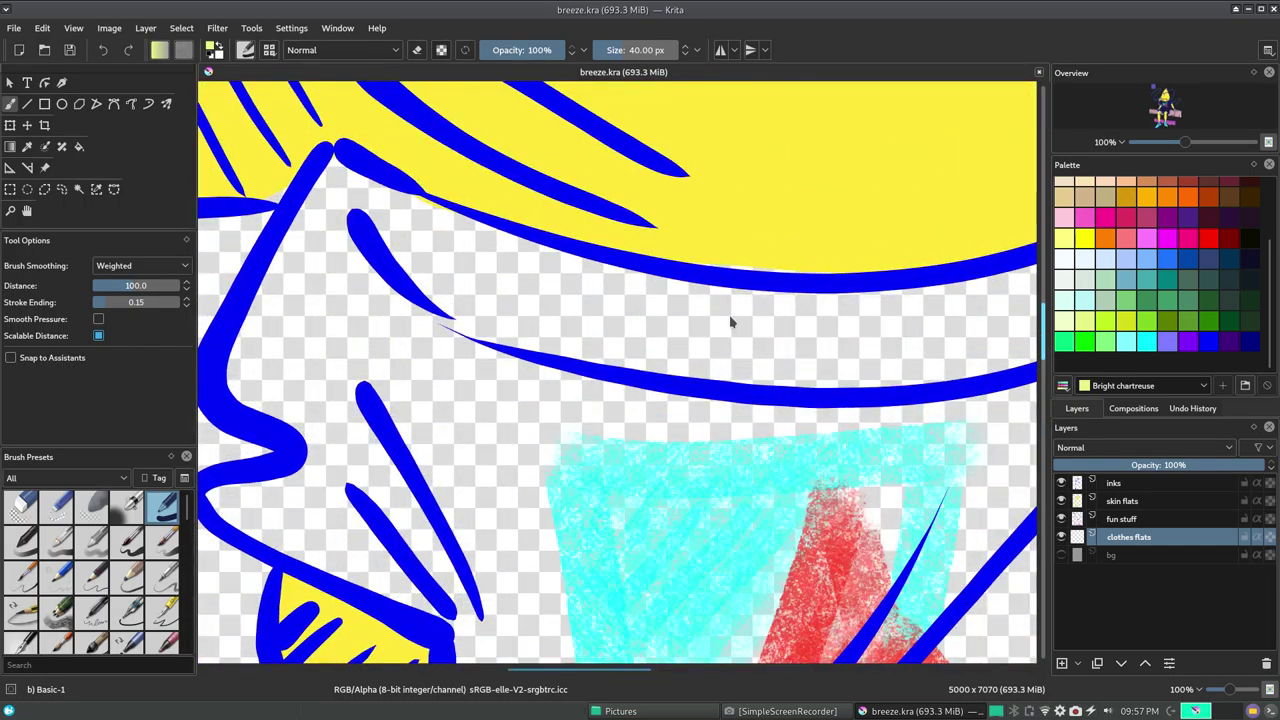
- Paint chartreuse under the blue inks across the large left garment area with a 193 px brush
{"action": "left_click", "coordinate": [10, 125]}
{"action": "key", "text": "b"}
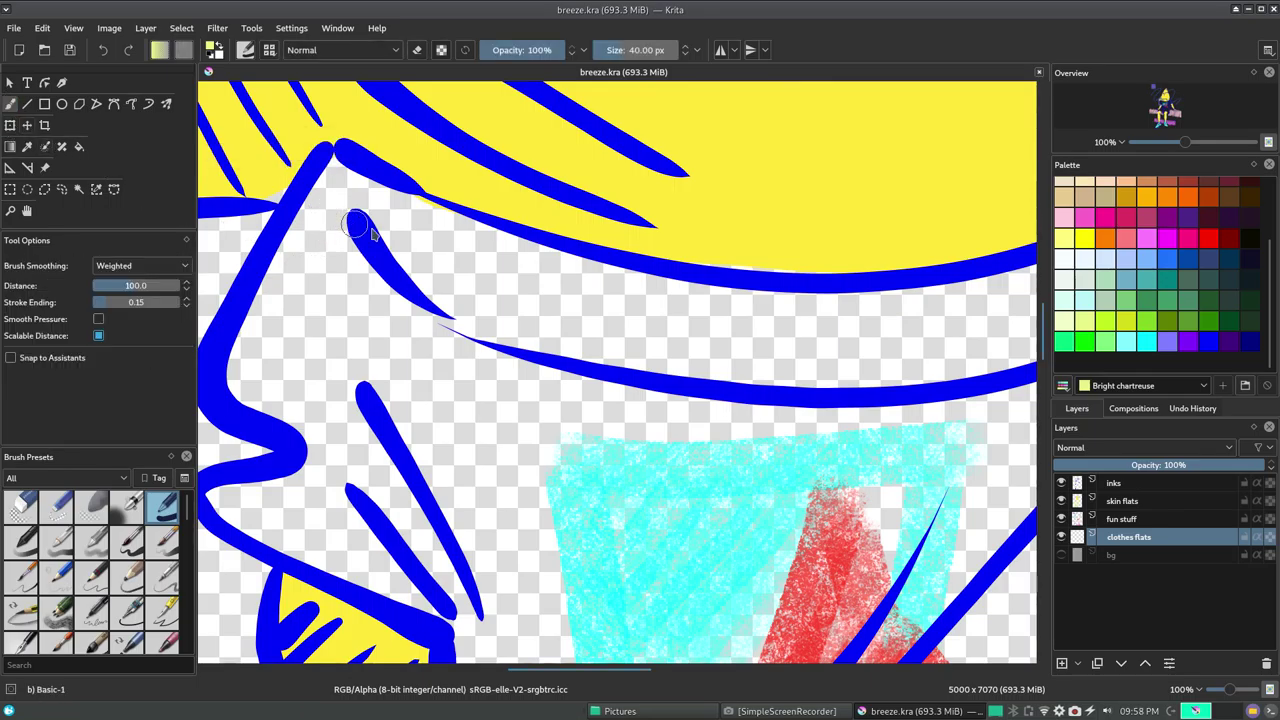
{"action": "left_click_drag", "start_coordinate": [381, 243], "coordinate": [341, 220]}
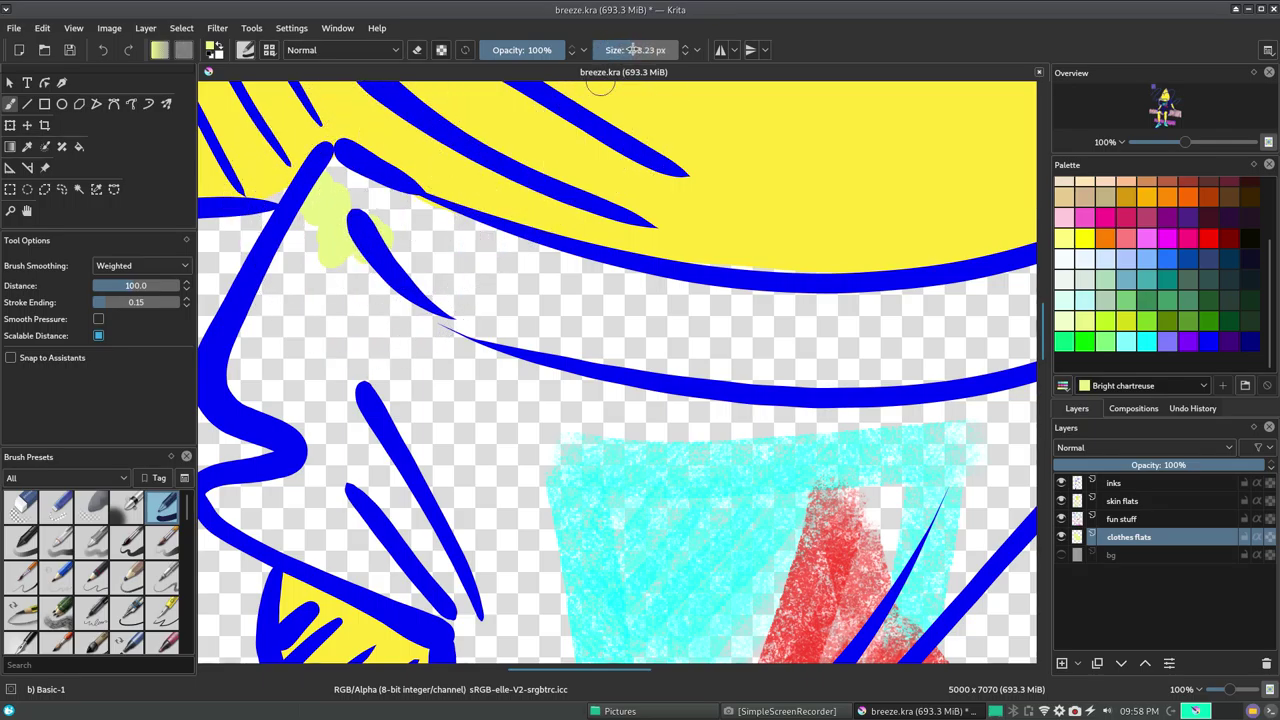
{"action": "mouse_move", "coordinate": [371, 229]}
{"action": "left_mouse_down"}
{"action": "mouse_move", "coordinate": [337, 206]}
{"action": "mouse_move", "coordinate": [354, 218]}
{"action": "mouse_move", "coordinate": [271, 357]}
{"action": "mouse_move", "coordinate": [335, 450]}
{"action": "mouse_move", "coordinate": [306, 506]}
{"action": "mouse_move", "coordinate": [364, 493]}
{"action": "mouse_move", "coordinate": [469, 561]}
{"action": "mouse_move", "coordinate": [357, 529]}
{"action": "mouse_move", "coordinate": [423, 468]}
{"action": "mouse_move", "coordinate": [384, 369]}
{"action": "mouse_move", "coordinate": [423, 277]}
{"action": "mouse_move", "coordinate": [400, 246]}
{"action": "mouse_move", "coordinate": [580, 306]}
{"action": "mouse_move", "coordinate": [486, 348]}
{"action": "mouse_move", "coordinate": [480, 450]}
{"action": "mouse_move", "coordinate": [515, 408]}
{"action": "mouse_move", "coordinate": [574, 400]}
{"action": "mouse_move", "coordinate": [583, 514]}
{"action": "mouse_move", "coordinate": [509, 606]}
{"action": "mouse_move", "coordinate": [428, 456]}
{"action": "left_mouse_up"}
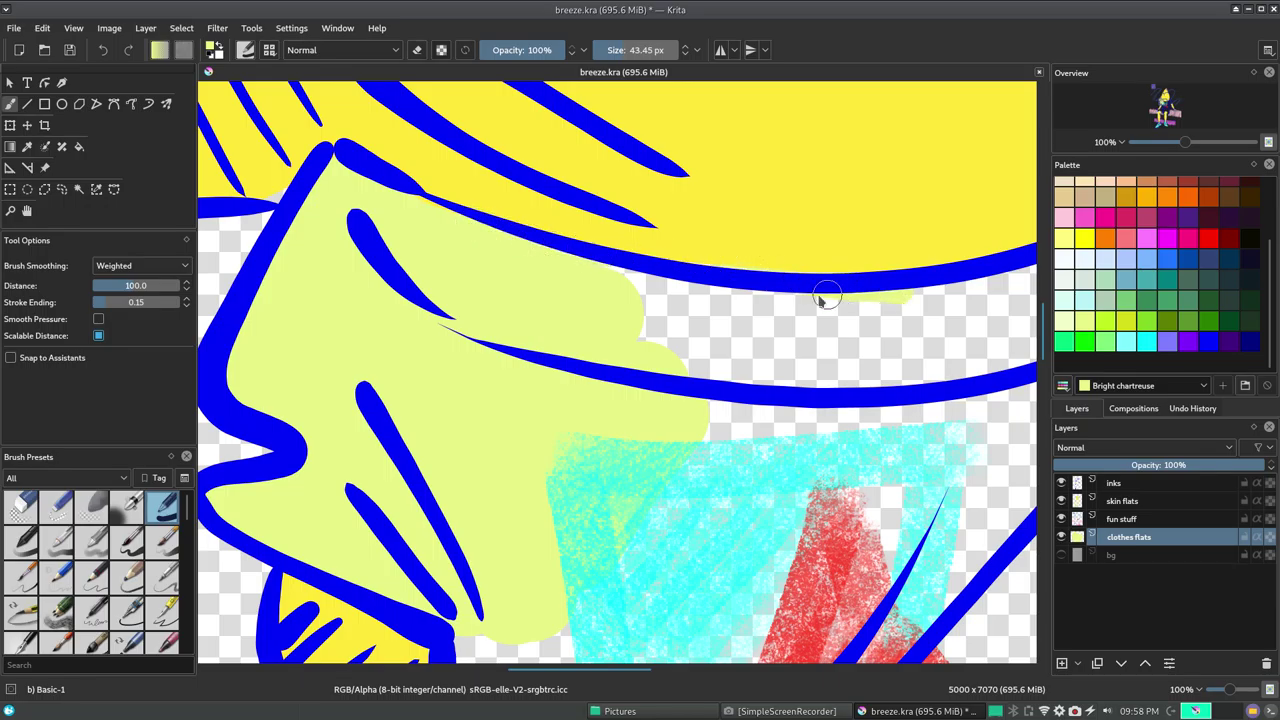
{"action": "mouse_move", "coordinate": [623, 284]}
{"action": "left_mouse_down"}
{"action": "mouse_move", "coordinate": [700, 351]}
{"action": "mouse_move", "coordinate": [814, 300]}
{"action": "mouse_move", "coordinate": [743, 383]}
{"action": "left_mouse_up"}
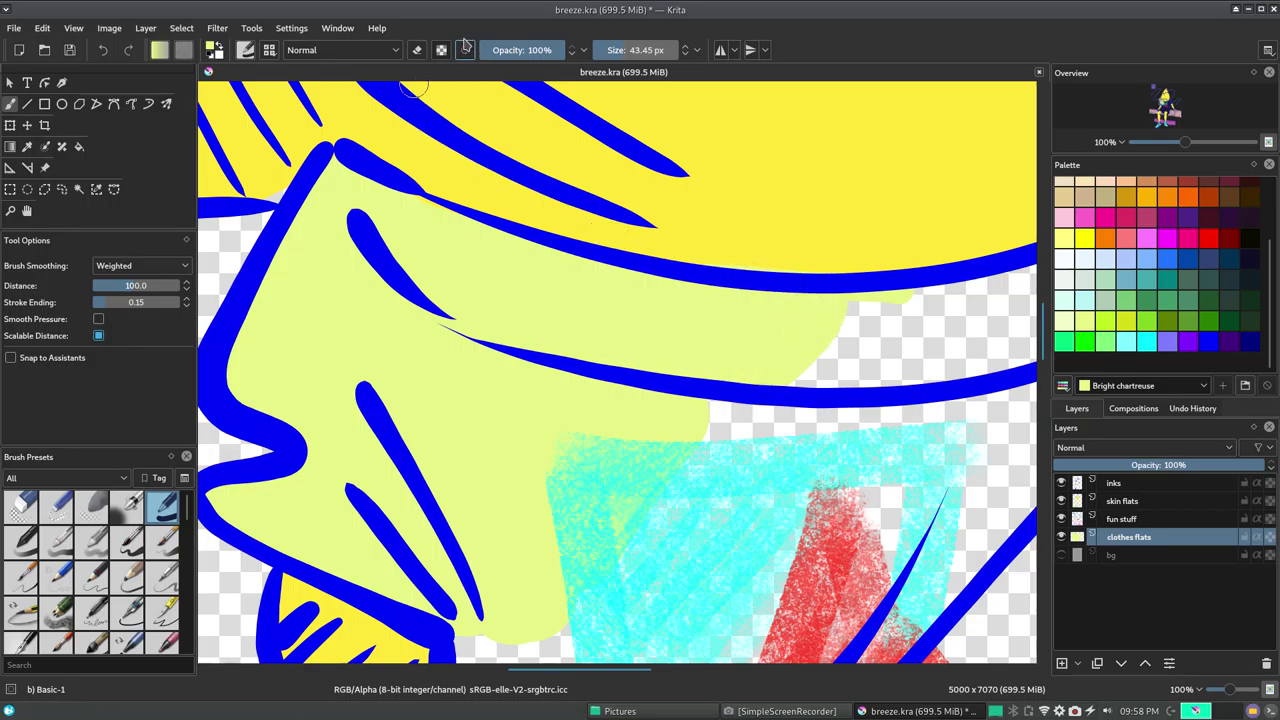
{"action": "mouse_move", "coordinate": [840, 320]}
{"action": "left_mouse_down"}
{"action": "mouse_move", "coordinate": [857, 357]}
{"action": "mouse_move", "coordinate": [808, 363]}
{"action": "mouse_move", "coordinate": [680, 475]}
{"action": "mouse_move", "coordinate": [641, 568]}
{"action": "left_mouse_up"}
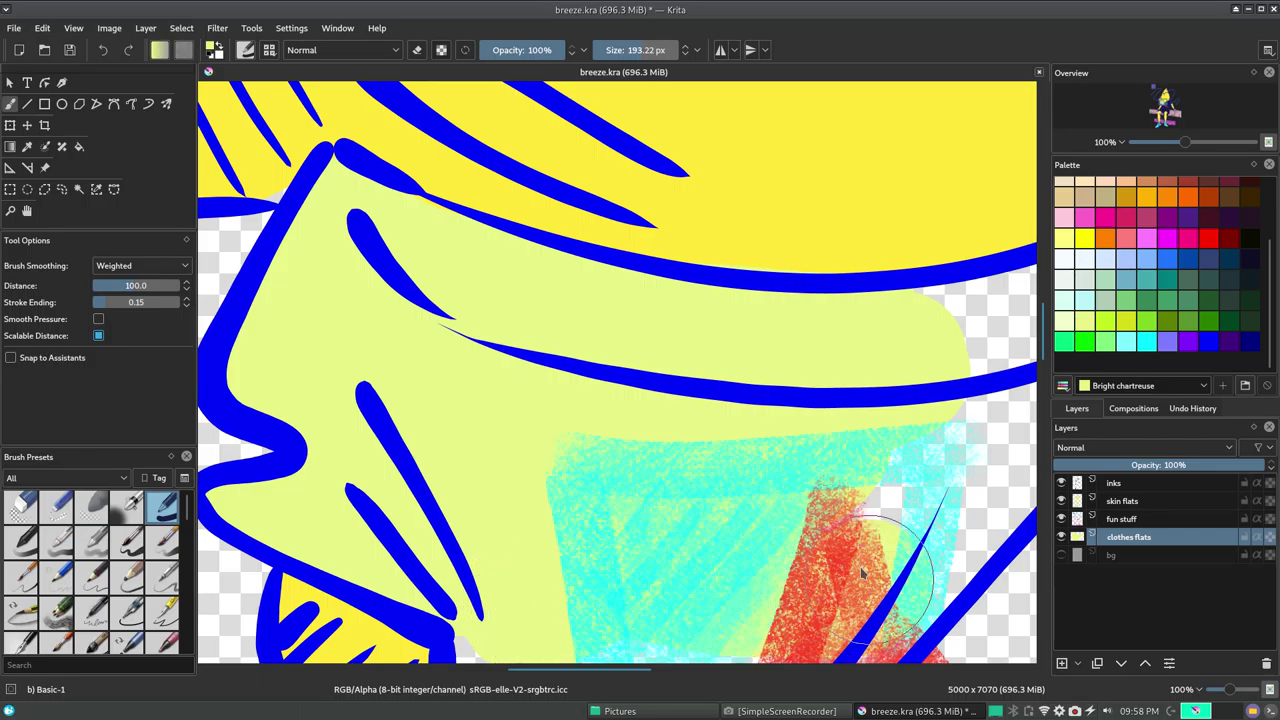
{"action": "mouse_move", "coordinate": [771, 600]}
{"action": "left_mouse_down"}
{"action": "mouse_move", "coordinate": [910, 615]}
{"action": "mouse_move", "coordinate": [971, 529]}
{"action": "mouse_move", "coordinate": [986, 537]}
{"action": "mouse_move", "coordinate": [977, 414]}
{"action": "mouse_move", "coordinate": [933, 337]}
{"action": "left_mouse_up"}
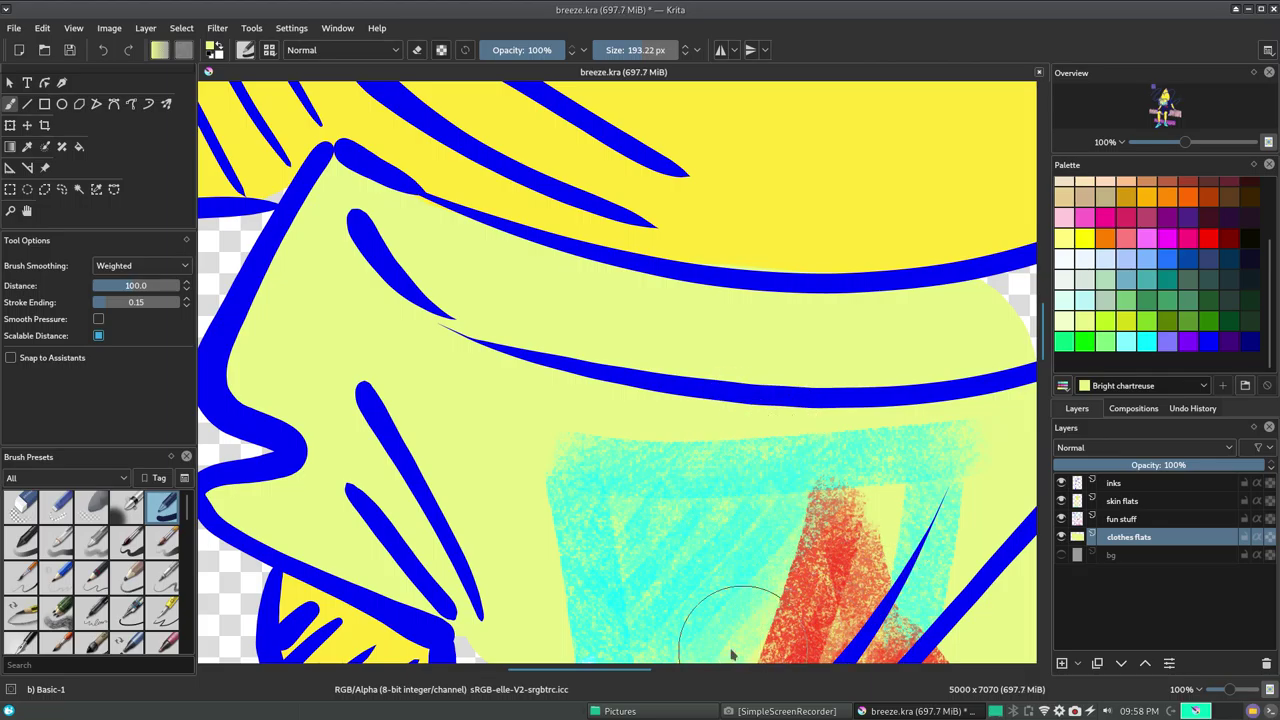
{"action": "left_click_drag", "start_coordinate": [573, 669], "coordinate": [680, 678]}
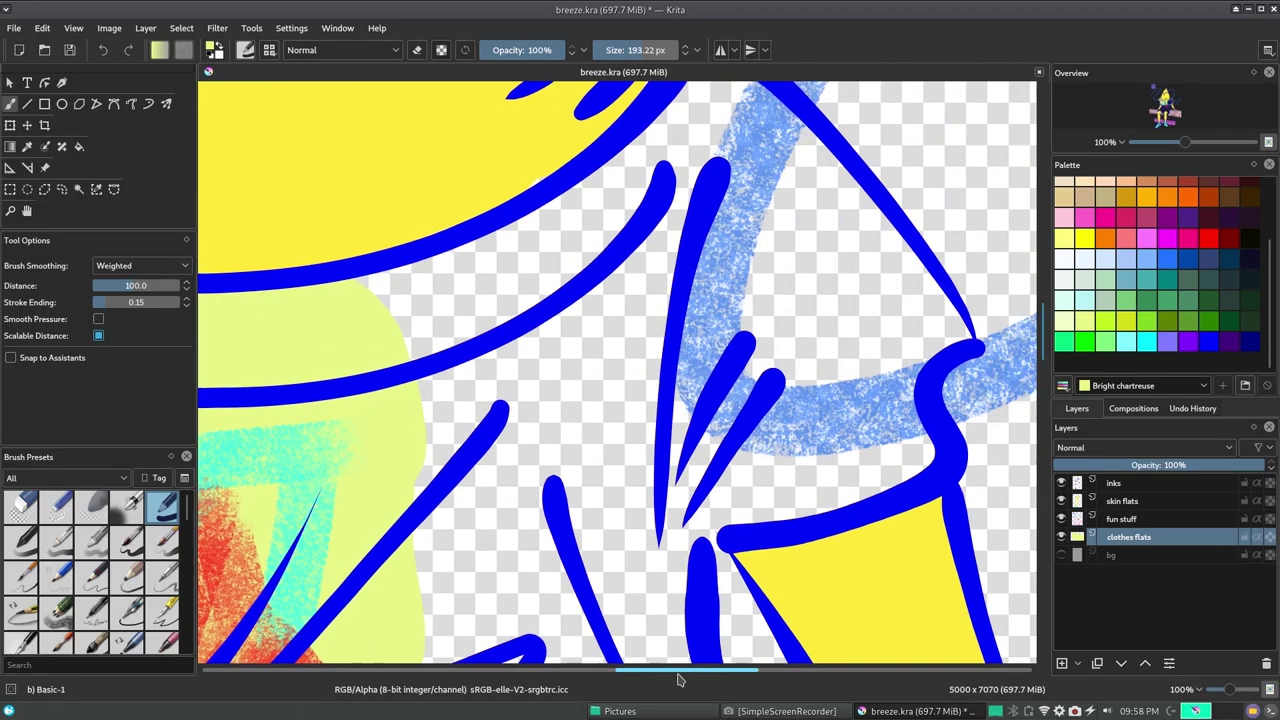
- Fill the right-hand gaps and blue crayon band with chartreuse, using Weighted smoothing at 35 px
{"action": "mouse_move", "coordinate": [705, 275]}
{"action": "left_mouse_down"}
{"action": "mouse_move", "coordinate": [809, 363]}
{"action": "mouse_move", "coordinate": [800, 429]}
{"action": "mouse_move", "coordinate": [771, 457]}
{"action": "mouse_move", "coordinate": [880, 416]}
{"action": "mouse_move", "coordinate": [849, 429]}
{"action": "mouse_move", "coordinate": [857, 400]}
{"action": "mouse_move", "coordinate": [786, 272]}
{"action": "mouse_move", "coordinate": [414, 366]}
{"action": "left_mouse_up"}
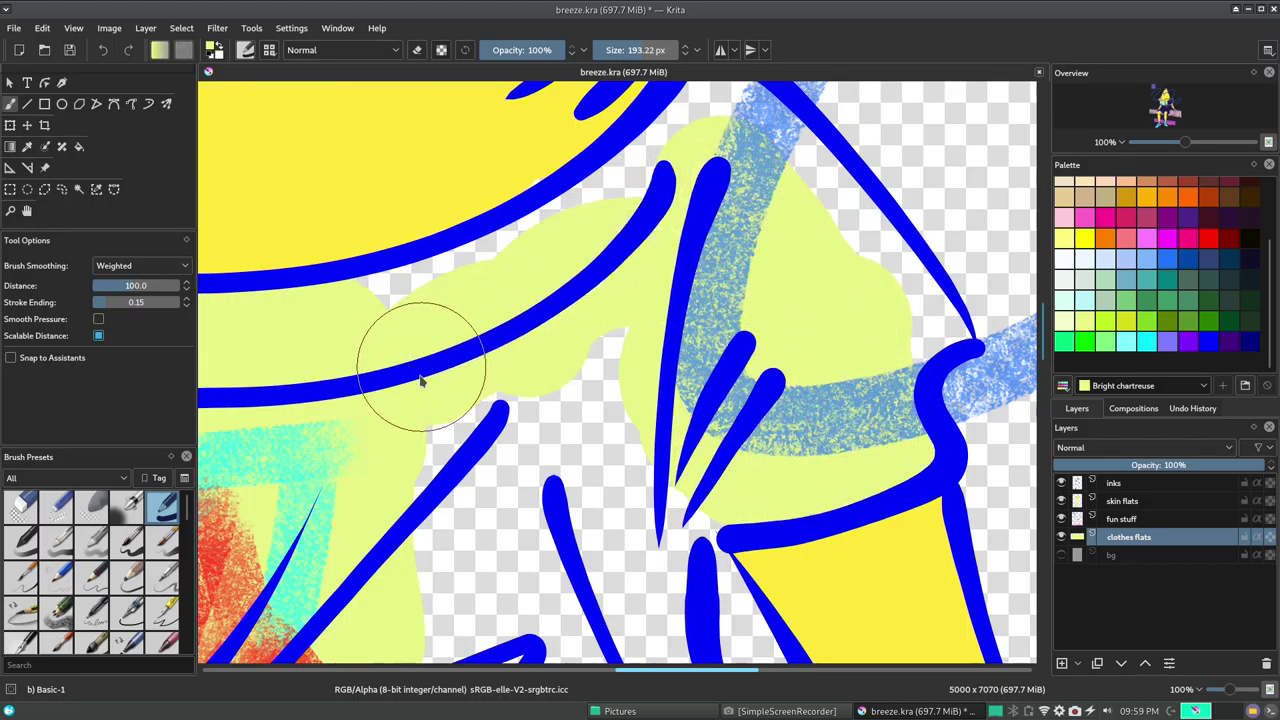
{"action": "mouse_move", "coordinate": [528, 286]}
{"action": "left_mouse_down"}
{"action": "mouse_move", "coordinate": [457, 300]}
{"action": "mouse_move", "coordinate": [600, 214]}
{"action": "mouse_move", "coordinate": [500, 229]}
{"action": "mouse_move", "coordinate": [685, 173]}
{"action": "left_mouse_up"}
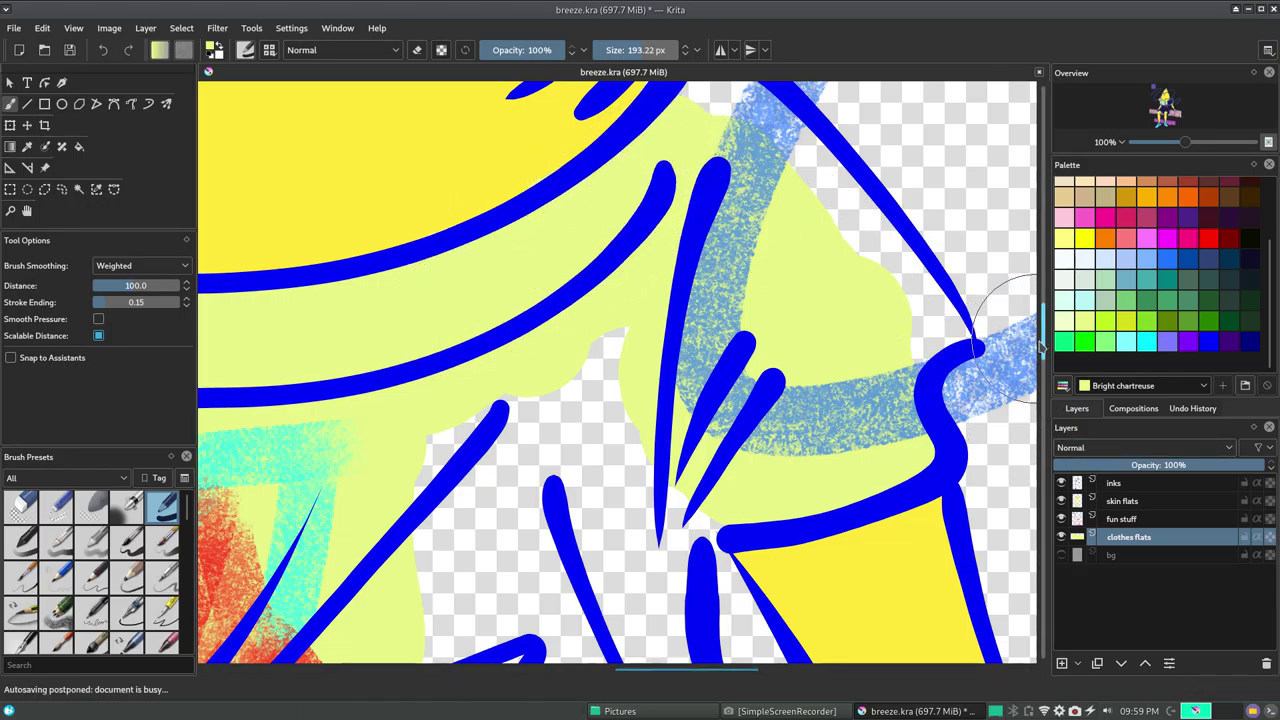
{"action": "scroll", "coordinate": [760, 348], "scroll_direction": "up", "scroll_amount": 1}
{"action": "scroll", "coordinate": [760, 348], "scroll_direction": "up", "scroll_amount": 2}
{"action": "mouse_move", "coordinate": [760, 348]}
{"action": "left_mouse_down"}
{"action": "mouse_move", "coordinate": [686, 277]}
{"action": "mouse_move", "coordinate": [706, 263]}
{"action": "mouse_move", "coordinate": [694, 254]}
{"action": "mouse_move", "coordinate": [869, 449]}
{"action": "mouse_move", "coordinate": [857, 451]}
{"action": "mouse_move", "coordinate": [886, 486]}
{"action": "mouse_move", "coordinate": [823, 429]}
{"action": "mouse_move", "coordinate": [867, 523]}
{"action": "left_mouse_up"}
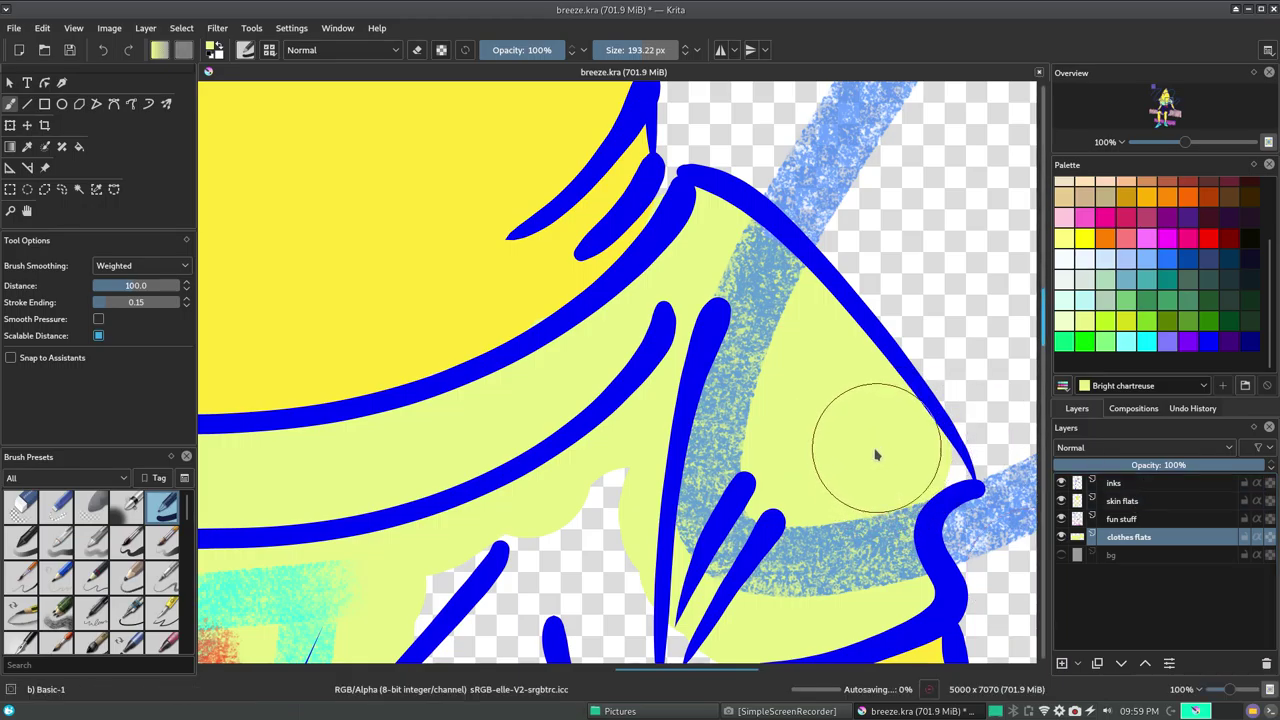
{"action": "left_click", "coordinate": [112, 285]}
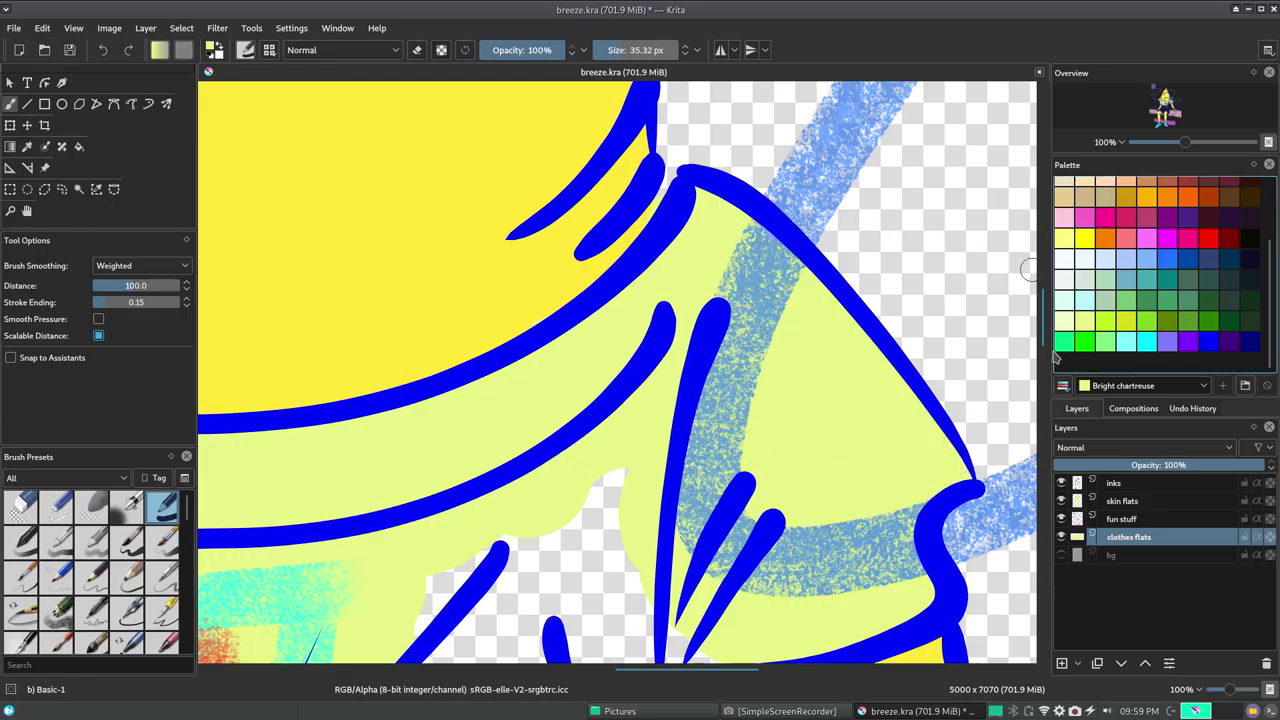
{"action": "left_click_drag", "start_coordinate": [1047, 343], "coordinate": [1047, 366]}
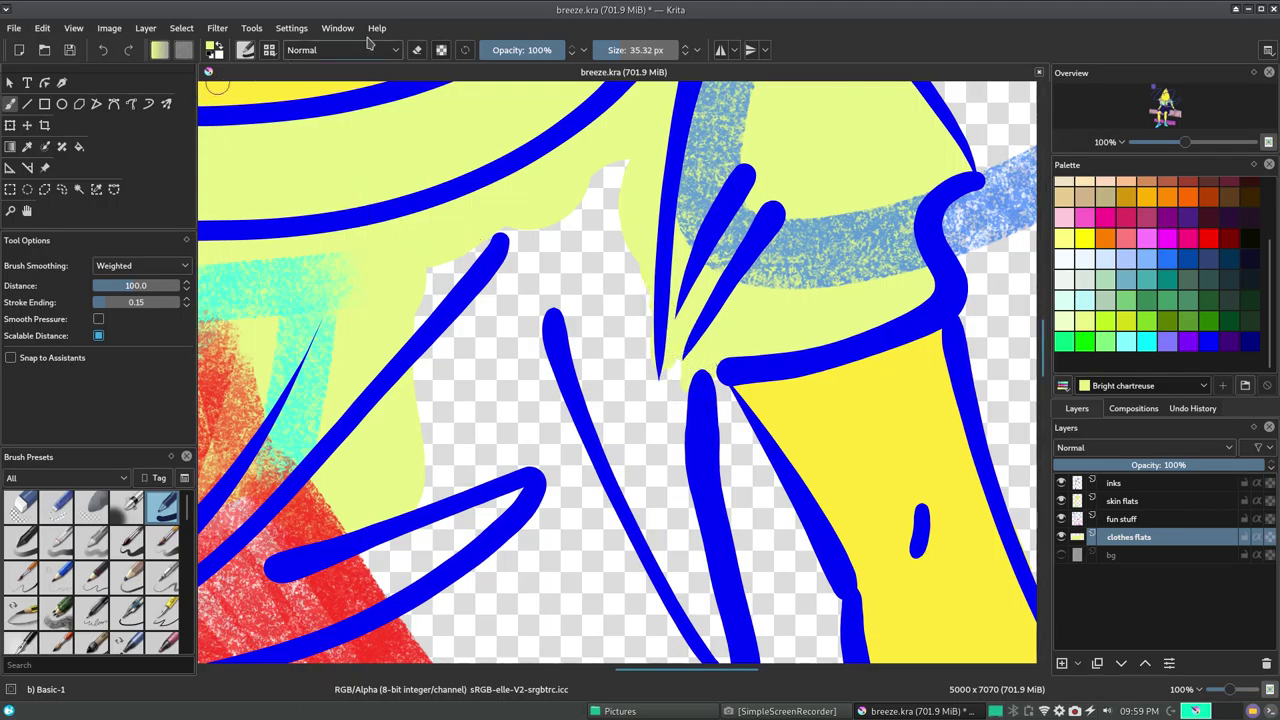
- Enlarge the brush to about 283 px and fill the central gaps around the blue strokes
{"action": "left_click", "coordinate": [651, 42]}
{"action": "mouse_move", "coordinate": [543, 229]}
{"action": "left_mouse_down"}
{"action": "mouse_move", "coordinate": [457, 286]}
{"action": "mouse_move", "coordinate": [514, 257]}
{"action": "mouse_move", "coordinate": [540, 318]}
{"action": "left_mouse_up"}
{"action": "mouse_move", "coordinate": [545, 385]}
{"action": "left_mouse_down"}
{"action": "mouse_move", "coordinate": [560, 378]}
{"action": "mouse_move", "coordinate": [414, 514]}
{"action": "left_mouse_up"}
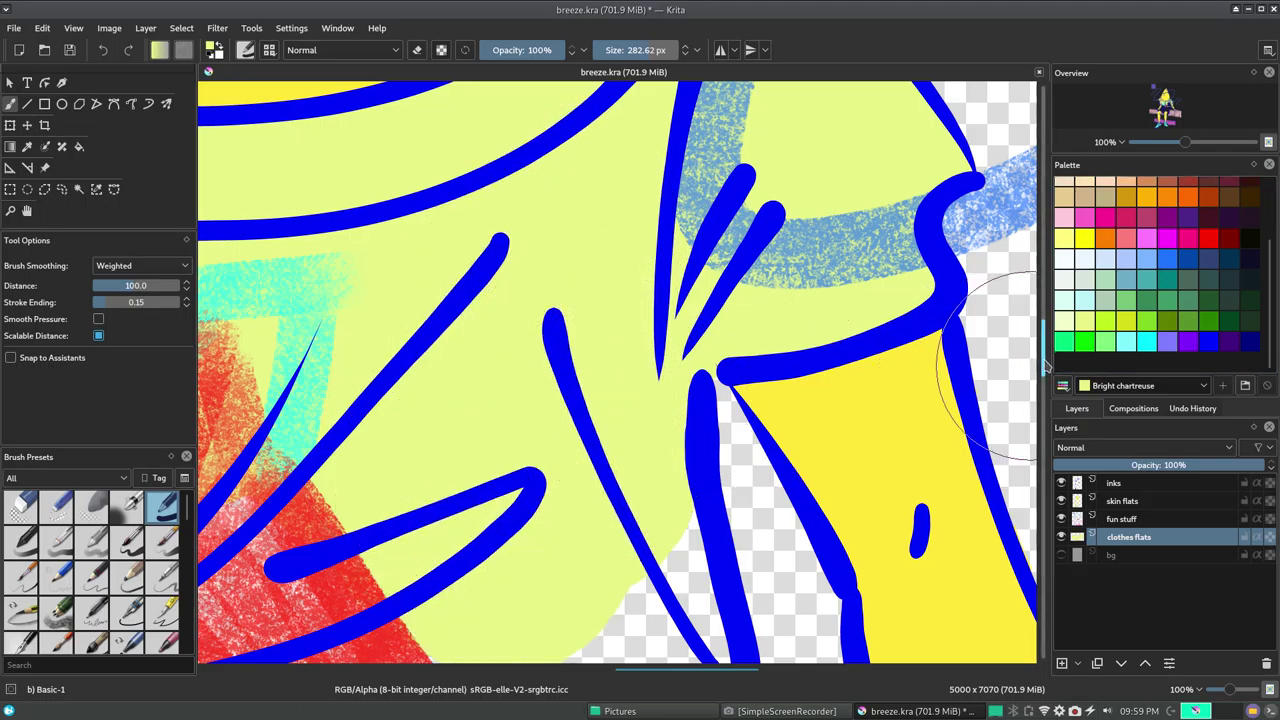
{"action": "scroll", "coordinate": [1024, 377], "scroll_direction": "down", "scroll_amount": 3}
{"action": "mouse_move", "coordinate": [520, 340]}
{"action": "left_mouse_down"}
{"action": "mouse_move", "coordinate": [477, 397]}
{"action": "mouse_move", "coordinate": [478, 472]}
{"action": "mouse_move", "coordinate": [593, 528]}
{"action": "mouse_move", "coordinate": [591, 503]}
{"action": "mouse_move", "coordinate": [646, 443]}
{"action": "mouse_move", "coordinate": [606, 243]}
{"action": "mouse_move", "coordinate": [597, 464]}
{"action": "left_mouse_up"}
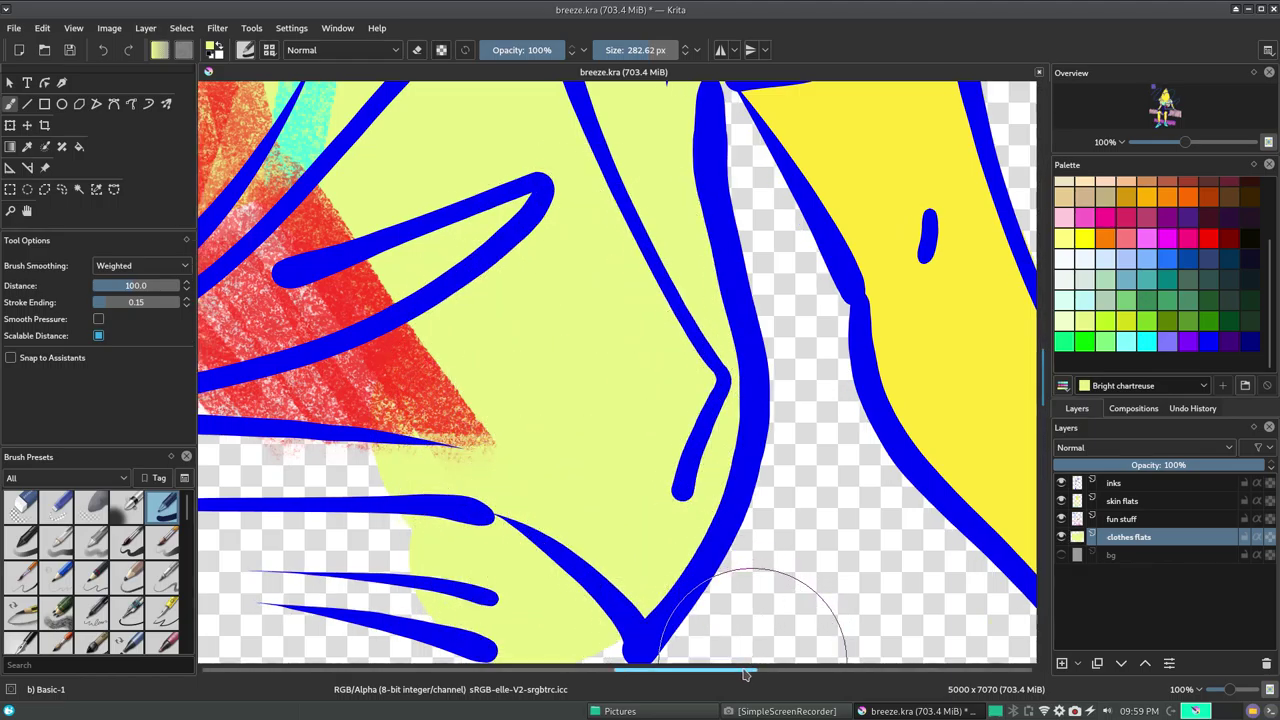
- Fill the empty areas below the long blue stroke and around the red triangle with chartreuse
{"action": "scroll", "coordinate": [850, 520], "scroll_direction": "left", "scroll_amount": 3}
{"action": "scroll", "coordinate": [895, 405], "scroll_direction": "left", "scroll_amount": 3}
{"action": "mouse_move", "coordinate": [895, 405]}
{"action": "left_mouse_down"}
{"action": "mouse_move", "coordinate": [843, 429]}
{"action": "mouse_move", "coordinate": [586, 400]}
{"action": "mouse_move", "coordinate": [457, 428]}
{"action": "mouse_move", "coordinate": [534, 299]}
{"action": "mouse_move", "coordinate": [457, 257]}
{"action": "mouse_move", "coordinate": [465, 119]}
{"action": "mouse_move", "coordinate": [486, 204]}
{"action": "mouse_move", "coordinate": [443, 349]}
{"action": "mouse_move", "coordinate": [431, 186]}
{"action": "mouse_move", "coordinate": [417, 374]}
{"action": "mouse_move", "coordinate": [437, 290]}
{"action": "mouse_move", "coordinate": [437, 423]}
{"action": "mouse_move", "coordinate": [686, 423]}
{"action": "left_mouse_up"}
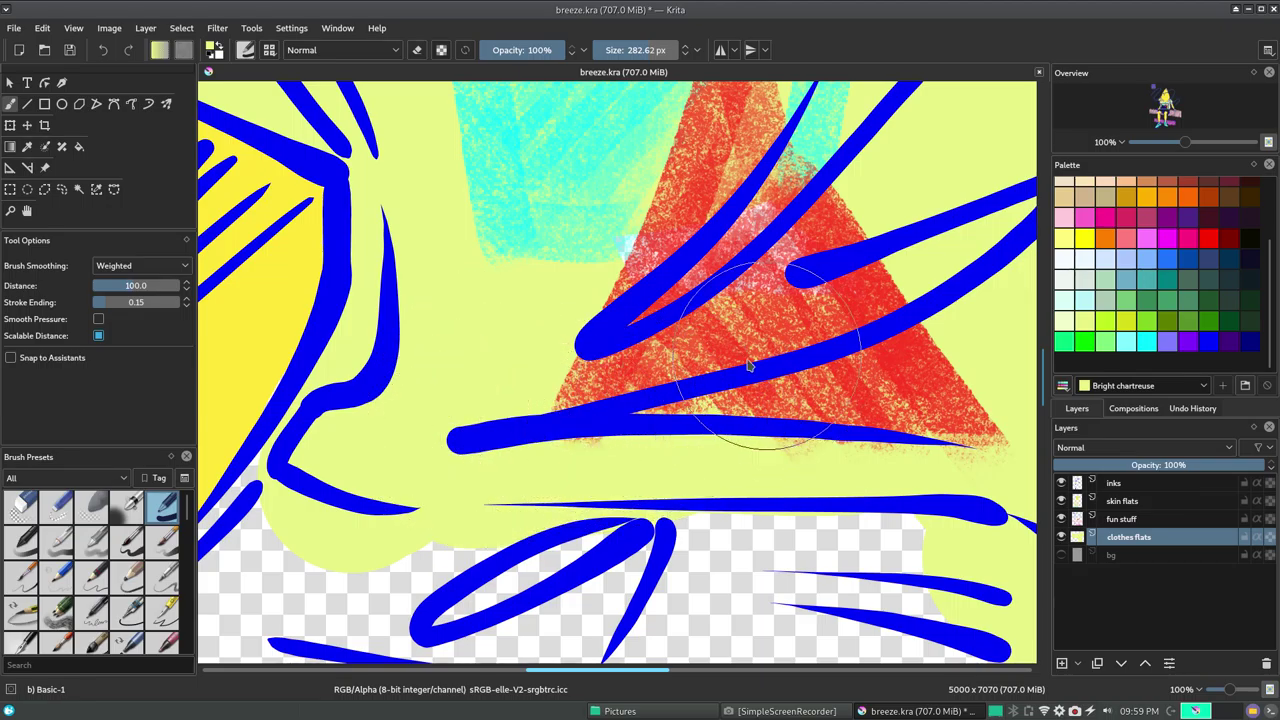
{"action": "left_click_drag", "start_coordinate": [731, 267], "coordinate": [990, 370]}
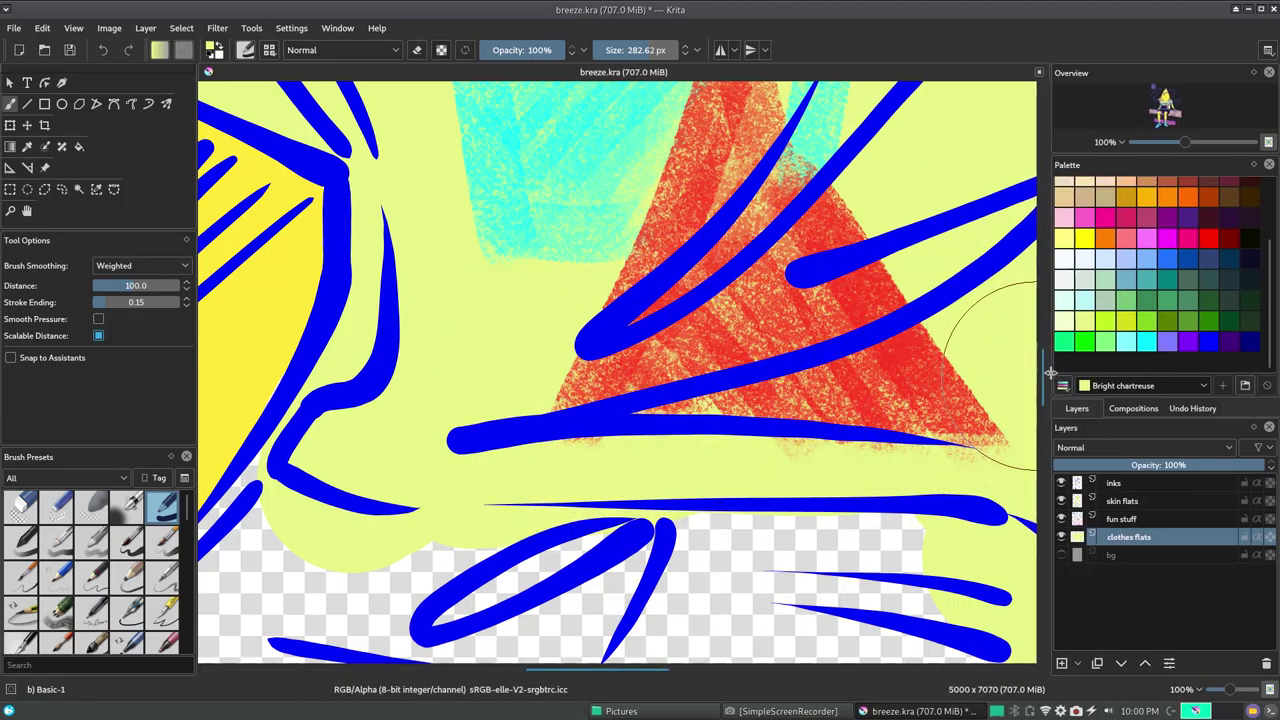
{"action": "mouse_move", "coordinate": [1044, 380]}
{"action": "left_mouse_down"}
{"action": "mouse_move", "coordinate": [1044, 345]}
{"action": "mouse_move", "coordinate": [1044, 385]}
{"action": "left_mouse_up"}
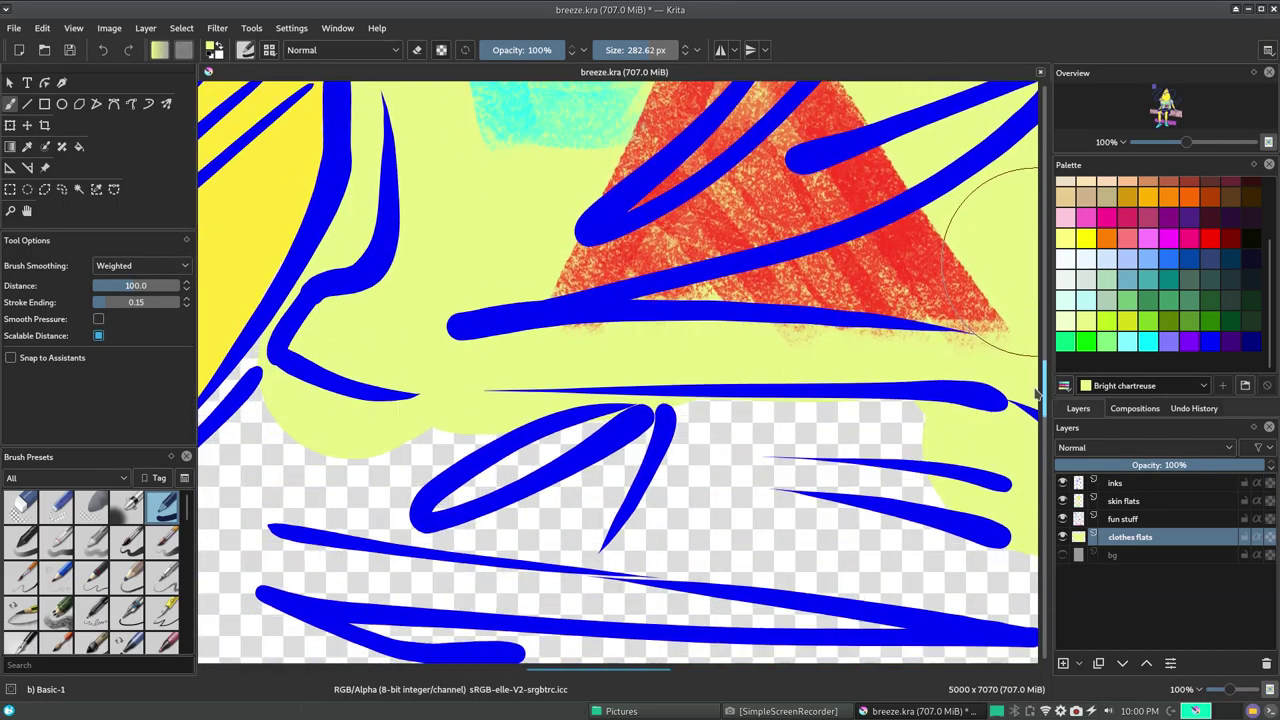
{"action": "left_click", "coordinate": [417, 50]}
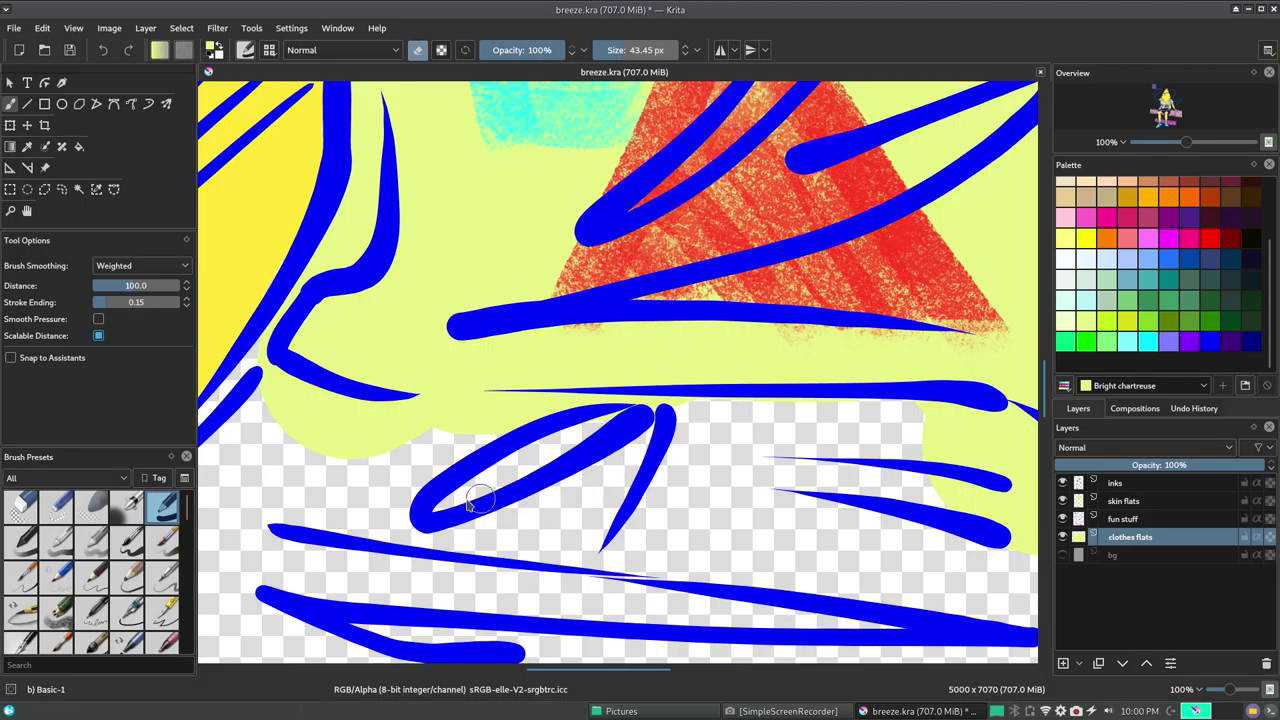
- Erase the chartreuse overspill below the long blue stroke, leaving a clean ink edge
{"action": "left_click_drag", "start_coordinate": [279, 390], "coordinate": [381, 399]}
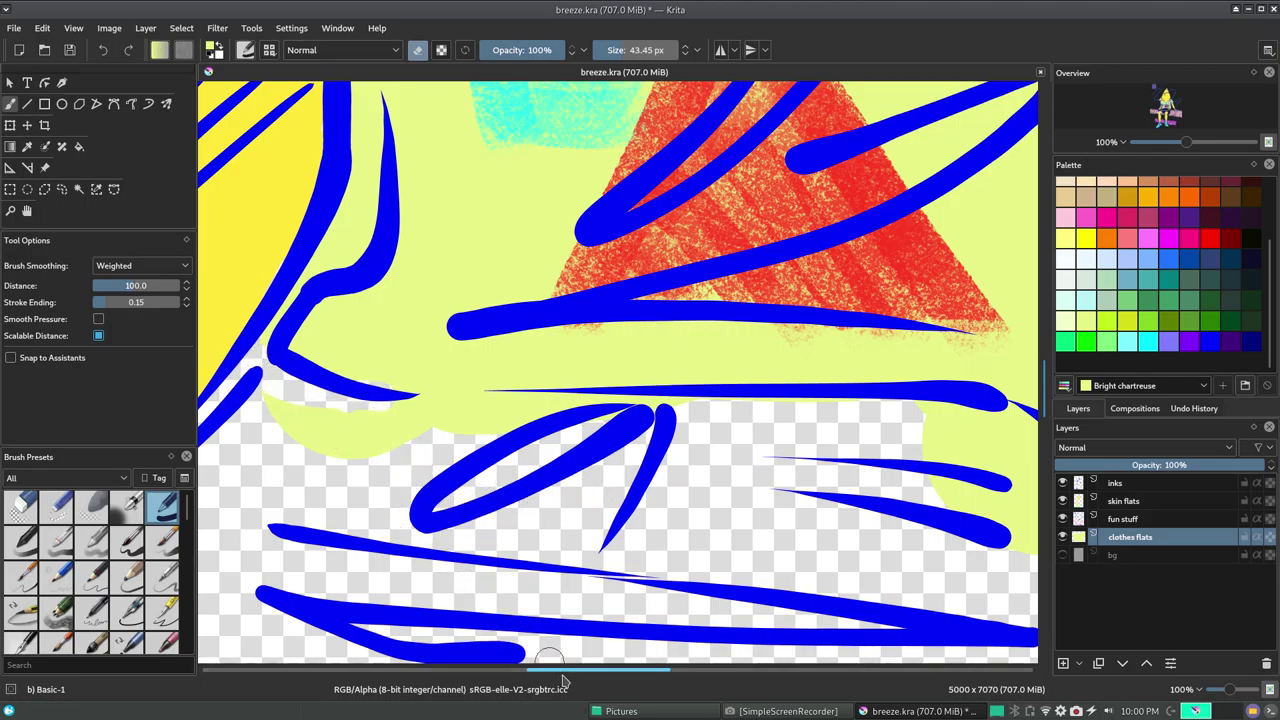
{"action": "left_click_drag", "start_coordinate": [540, 667], "coordinate": [510, 595]}
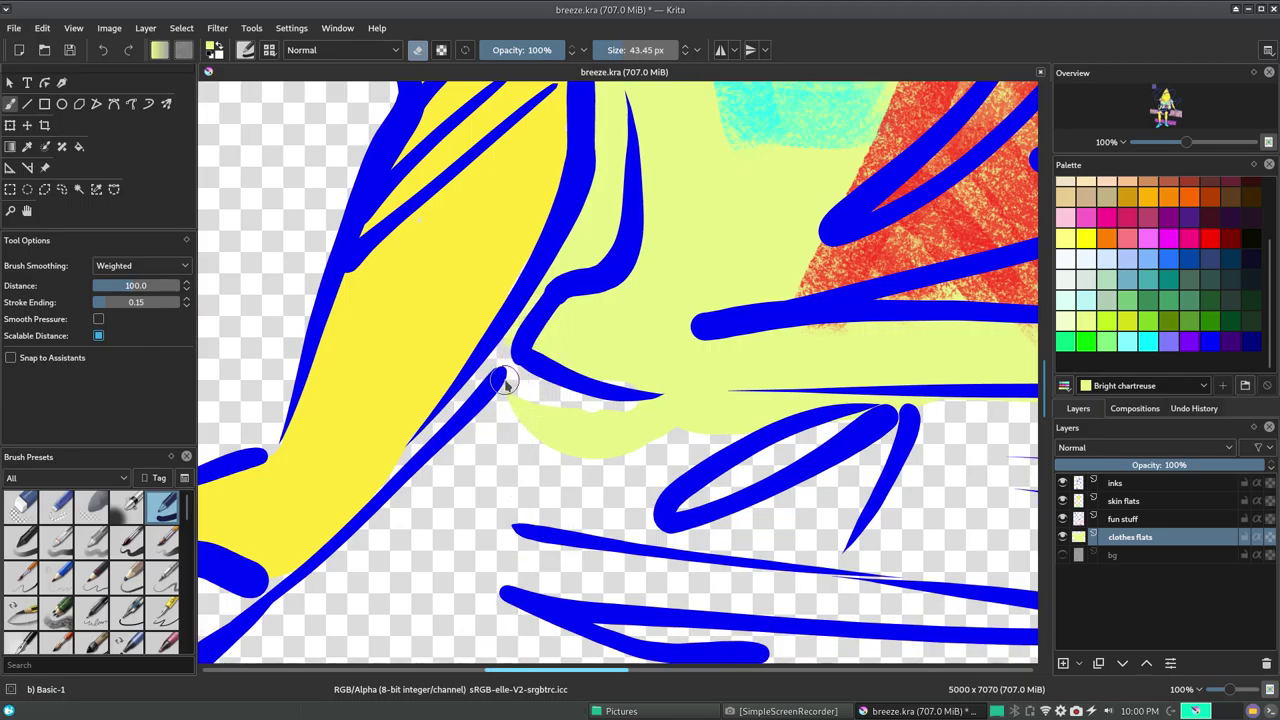
{"action": "mouse_move", "coordinate": [500, 352]}
{"action": "left_mouse_down"}
{"action": "mouse_move", "coordinate": [632, 453]}
{"action": "mouse_move", "coordinate": [606, 425]}
{"action": "mouse_move", "coordinate": [573, 418]}
{"action": "mouse_move", "coordinate": [732, 411]}
{"action": "left_mouse_up"}
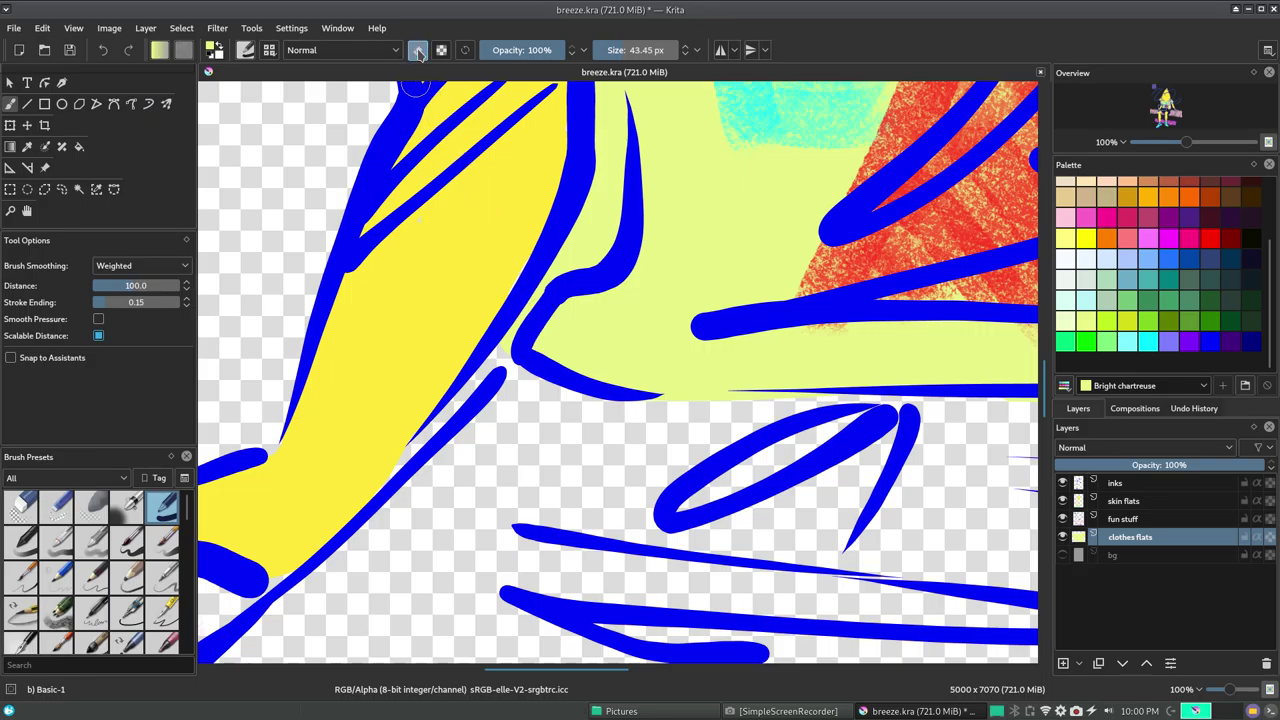
{"action": "left_click_drag", "start_coordinate": [646, 405], "coordinate": [704, 413]}
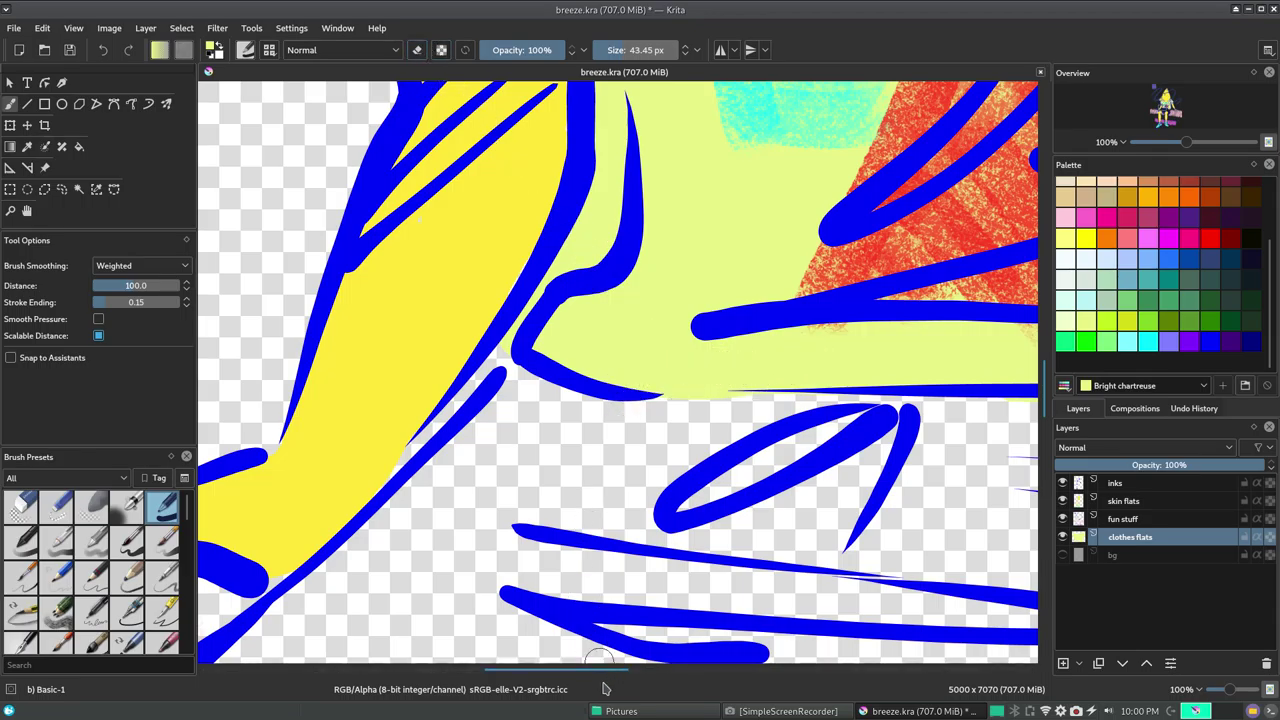
{"action": "left_click_drag", "start_coordinate": [600, 669], "coordinate": [696, 669]}
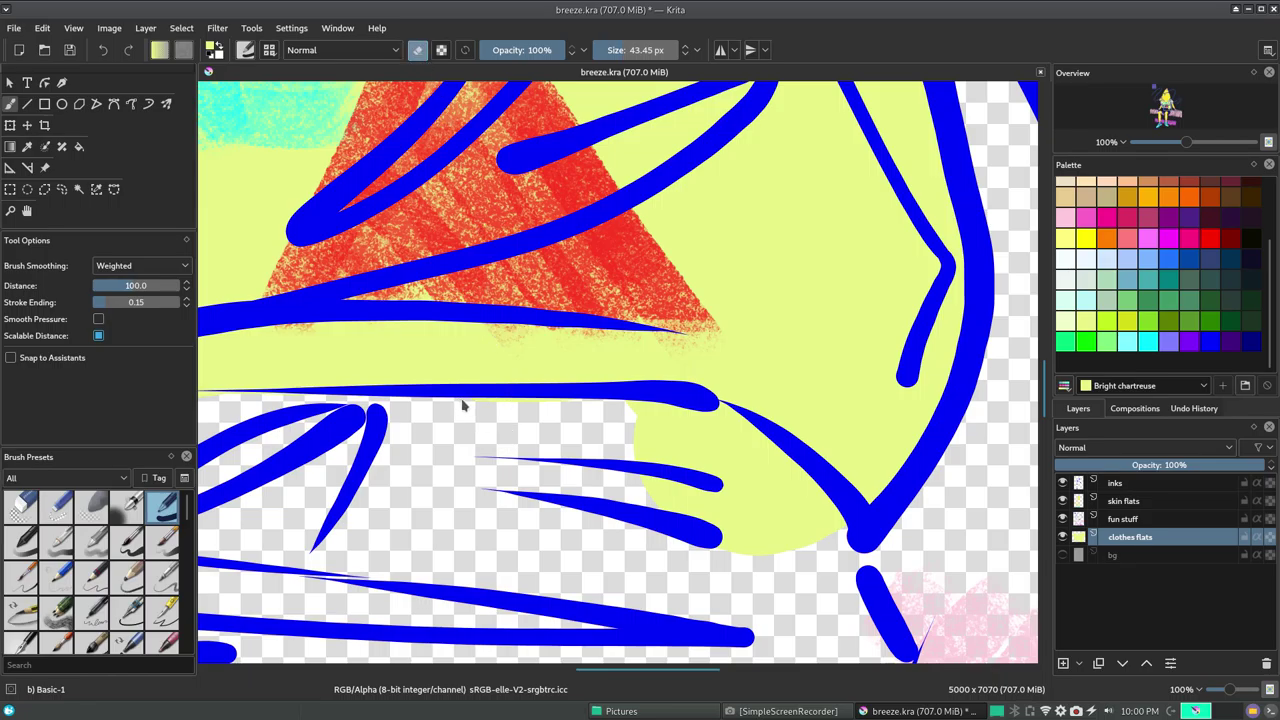
- Turn off eraser mode and save the drawing with Ctrl+S
{"action": "left_click", "coordinate": [417, 51]}
{"action": "key", "text": "ctrl+s"}
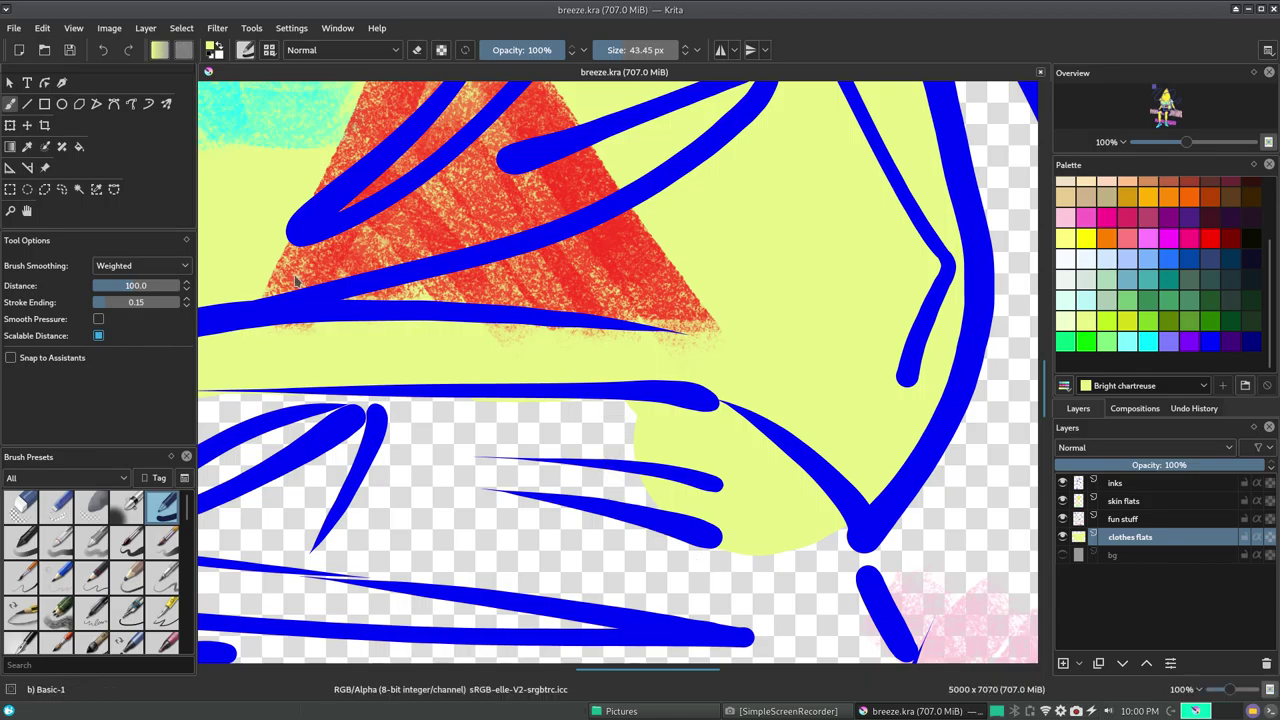
{"action": "left_click", "coordinate": [10, 125]}
{"action": "key", "text": "b"}
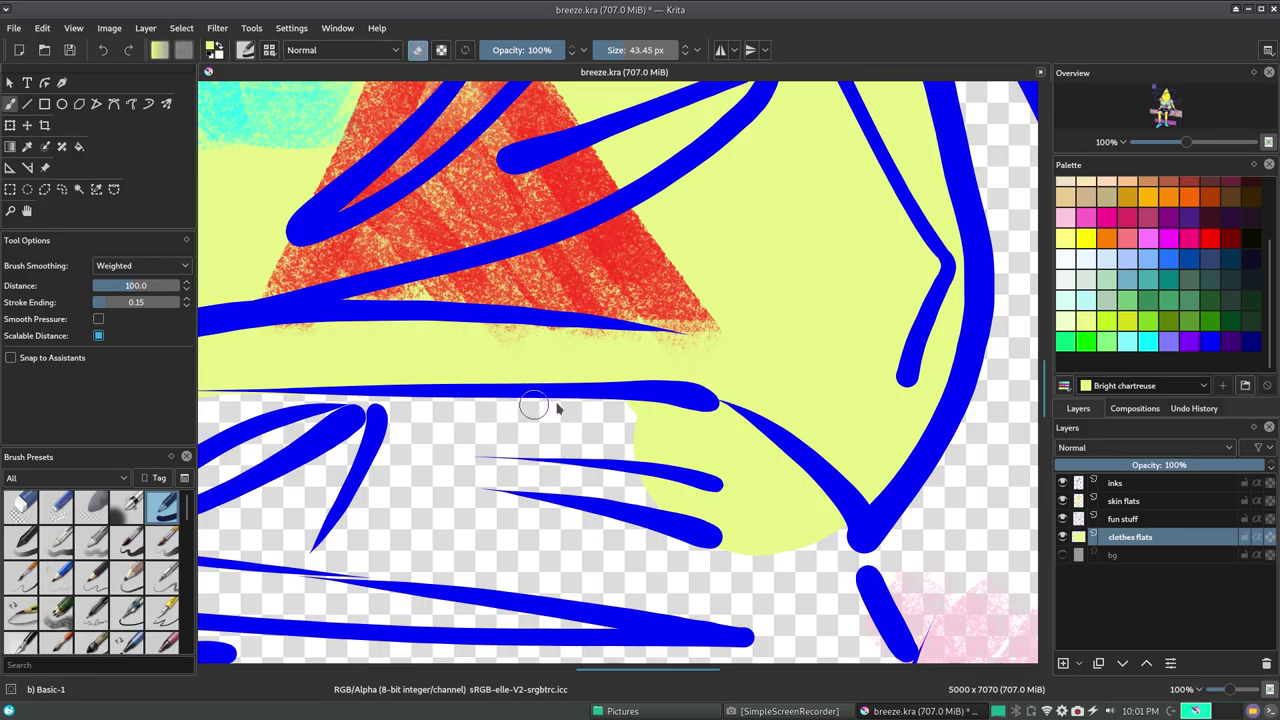
- Tidy the right chartreuse patch against the ink line, then pick dim-Blue with a 408 px brush
{"action": "left_click", "coordinate": [712, 430]}
{"action": "left_click_drag", "start_coordinate": [633, 414], "coordinate": [712, 430]}
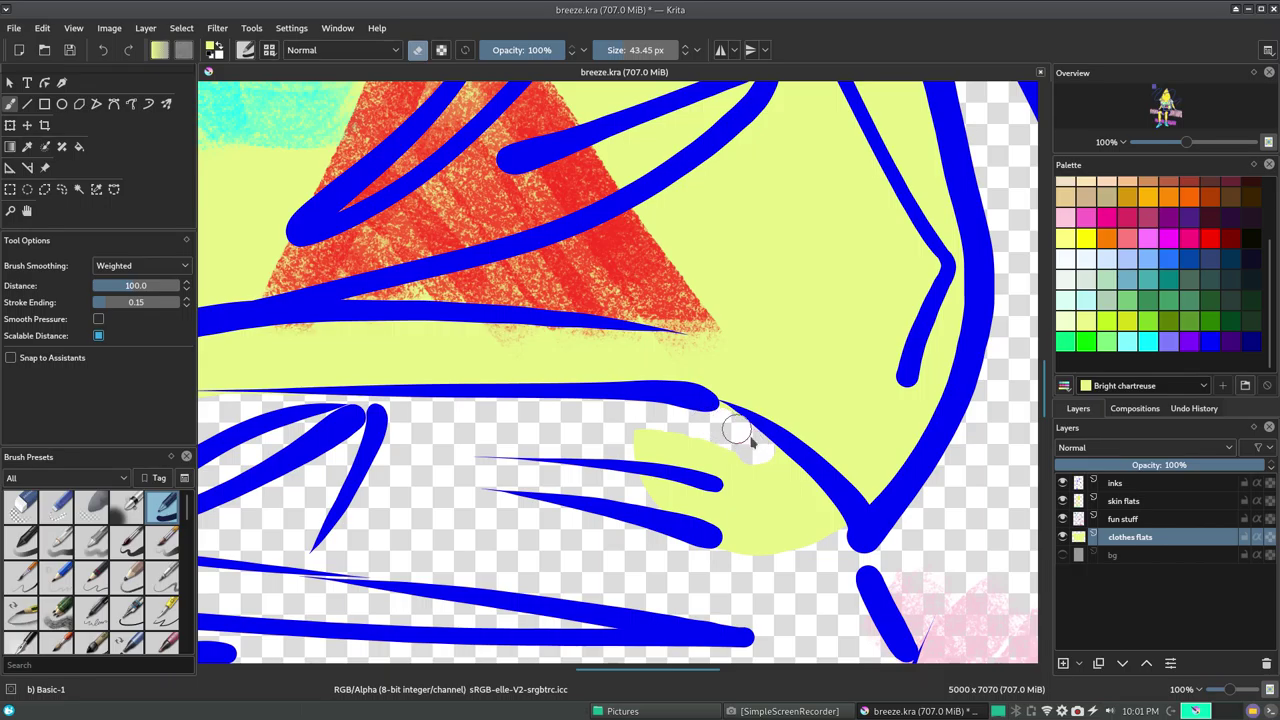
{"action": "mouse_move", "coordinate": [768, 467]}
{"action": "left_mouse_down"}
{"action": "mouse_move", "coordinate": [796, 575]}
{"action": "mouse_move", "coordinate": [718, 488]}
{"action": "mouse_move", "coordinate": [668, 462]}
{"action": "mouse_move", "coordinate": [672, 478]}
{"action": "left_mouse_up"}
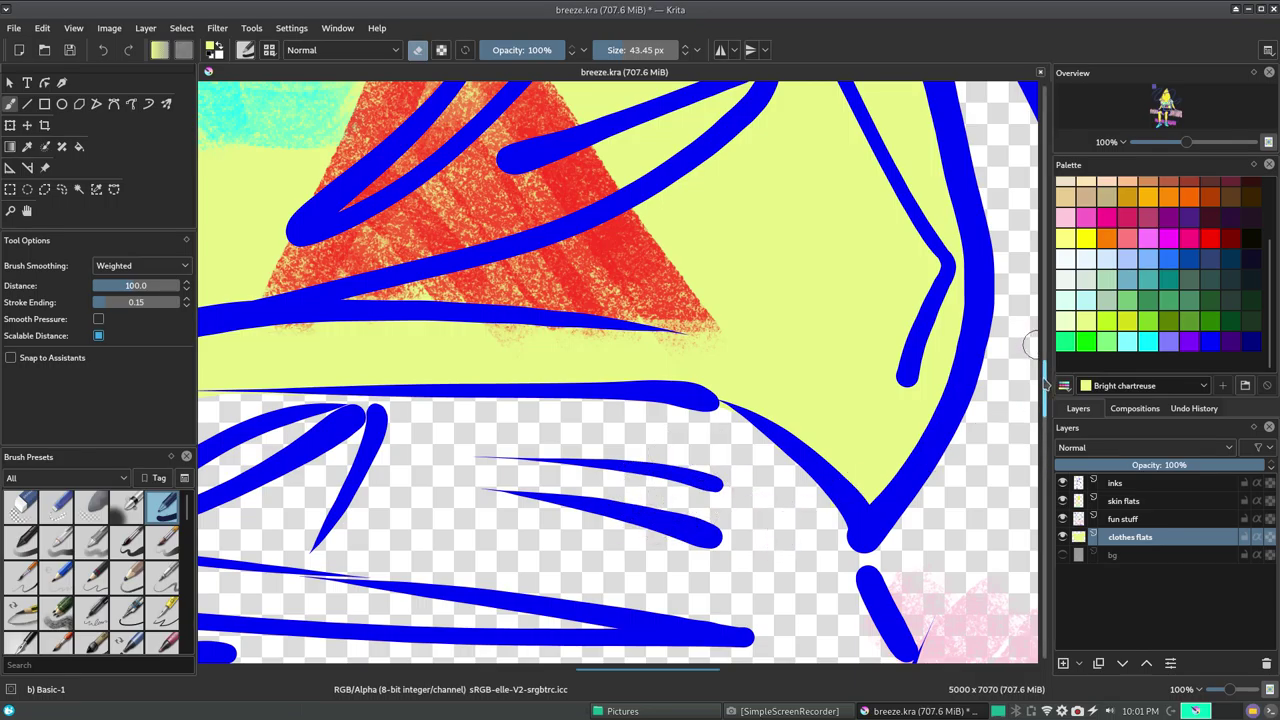
{"action": "left_click_drag", "start_coordinate": [1043, 373], "coordinate": [1048, 400]}
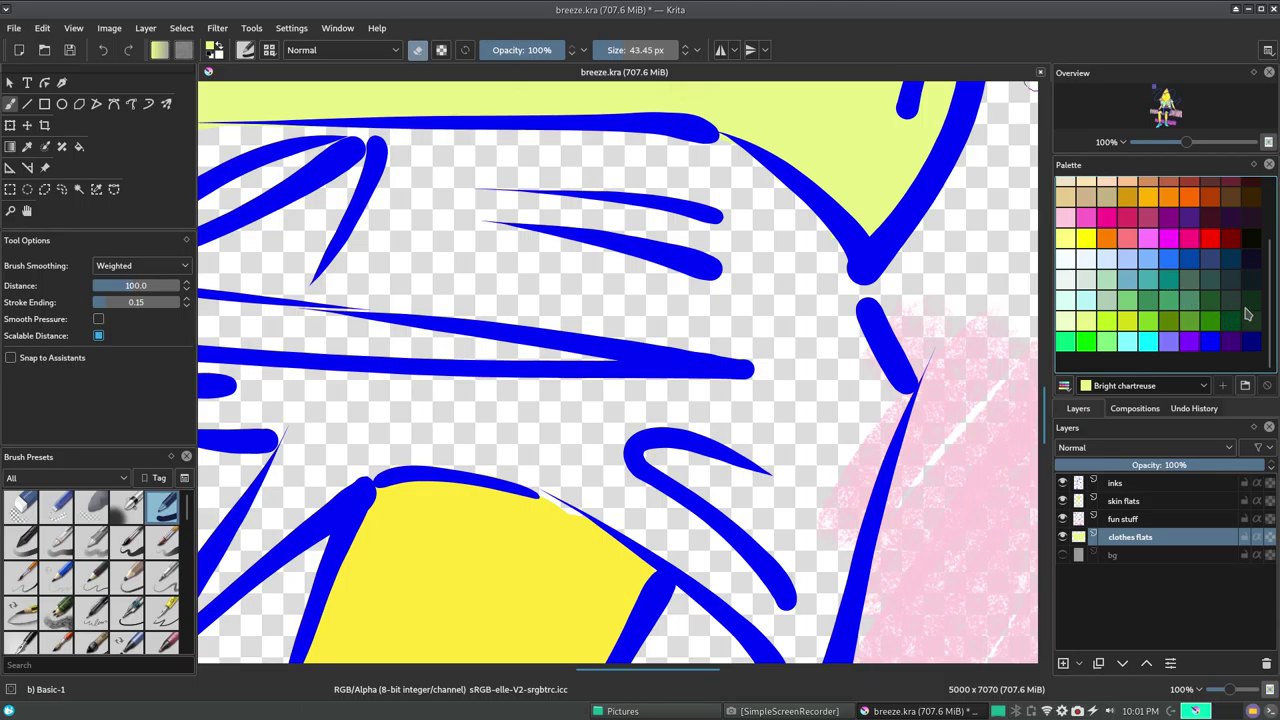
{"action": "left_click", "coordinate": [1169, 343]}
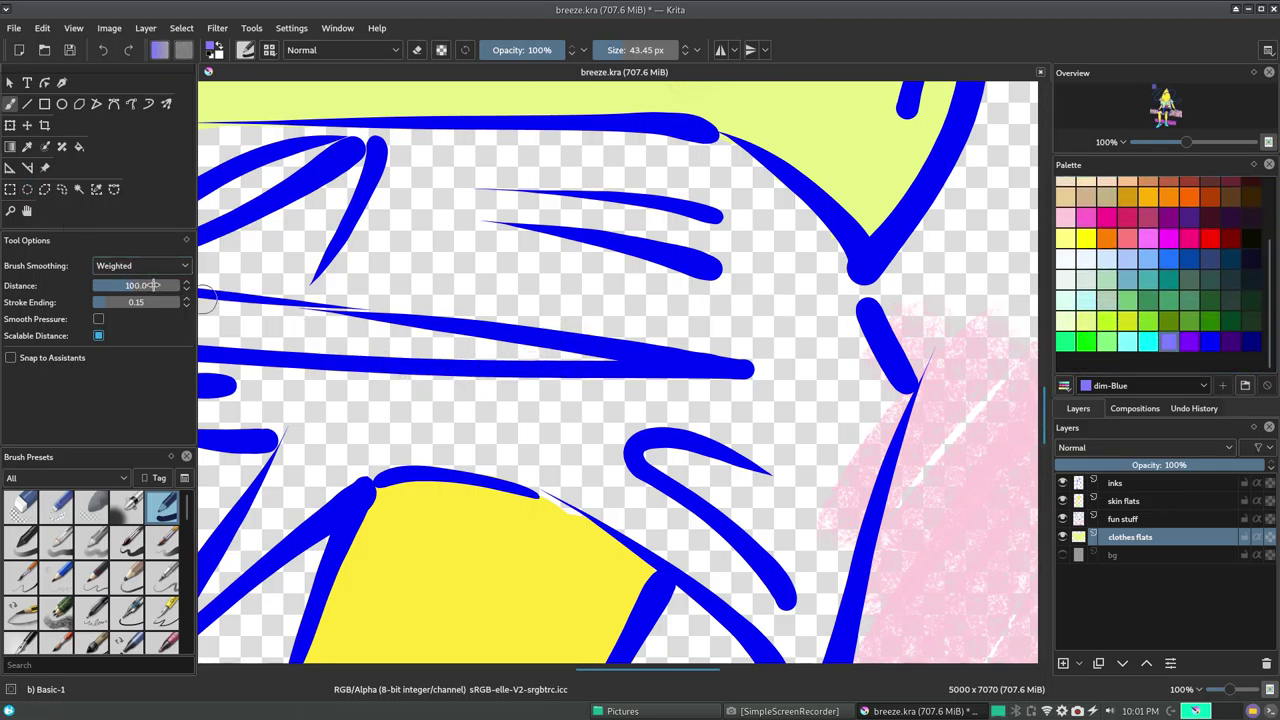
{"action": "left_click_drag", "start_coordinate": [655, 50], "coordinate": [668, 50]}
- Paint a broad dim-Blue fill across the centre, extending it down, right and left
{"action": "mouse_move", "coordinate": [560, 309]}
{"action": "left_mouse_down"}
{"action": "mouse_move", "coordinate": [486, 292]}
{"action": "mouse_move", "coordinate": [366, 292]}
{"action": "mouse_move", "coordinate": [706, 345]}
{"action": "left_mouse_up"}
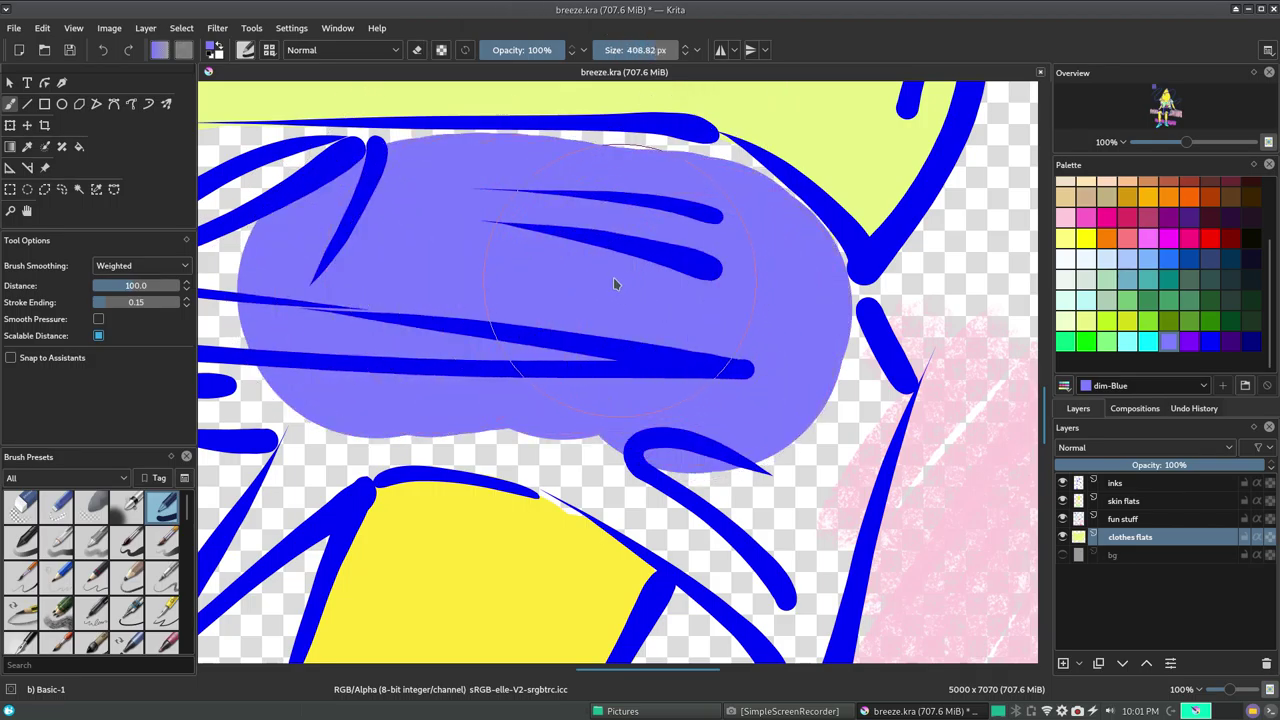
{"action": "mouse_move", "coordinate": [737, 398]}
{"action": "left_mouse_down"}
{"action": "mouse_move", "coordinate": [703, 404]}
{"action": "mouse_move", "coordinate": [474, 346]}
{"action": "mouse_move", "coordinate": [354, 280]}
{"action": "mouse_move", "coordinate": [584, 383]}
{"action": "left_mouse_up"}
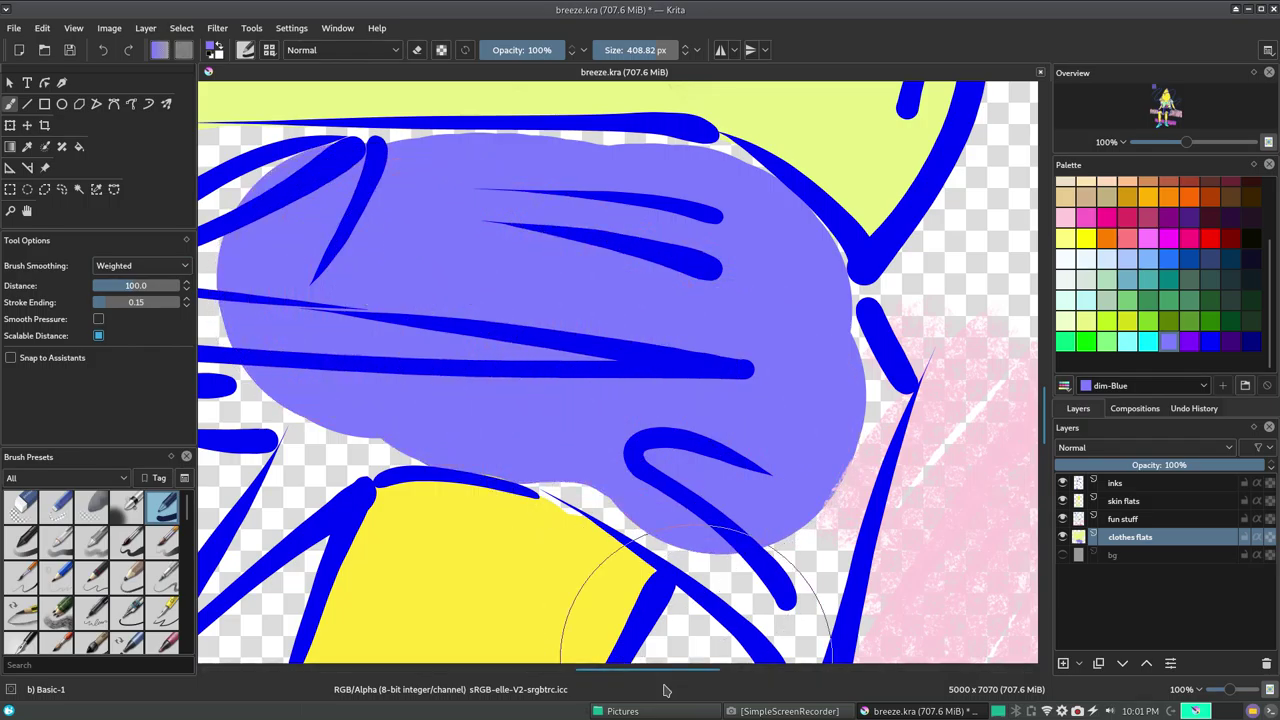
{"action": "scroll", "coordinate": [588, 600], "scroll_direction": "left", "scroll_amount": 3}
{"action": "scroll", "coordinate": [586, 600], "scroll_direction": "left", "scroll_amount": 2}
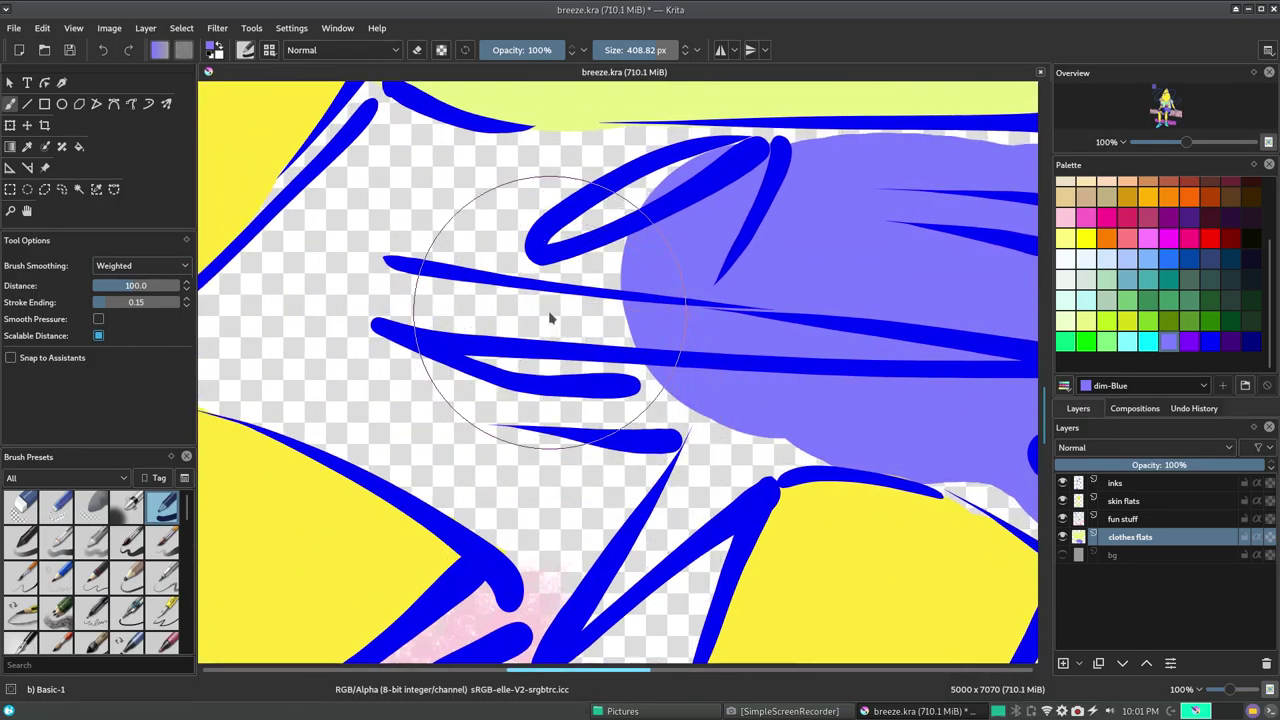
{"action": "mouse_move", "coordinate": [548, 310]}
{"action": "left_mouse_down"}
{"action": "mouse_move", "coordinate": [476, 291]}
{"action": "mouse_move", "coordinate": [388, 311]}
{"action": "mouse_move", "coordinate": [746, 289]}
{"action": "mouse_move", "coordinate": [543, 366]}
{"action": "mouse_move", "coordinate": [660, 394]}
{"action": "mouse_move", "coordinate": [650, 320]}
{"action": "mouse_move", "coordinate": [751, 331]}
{"action": "mouse_move", "coordinate": [410, 256]}
{"action": "left_mouse_up"}
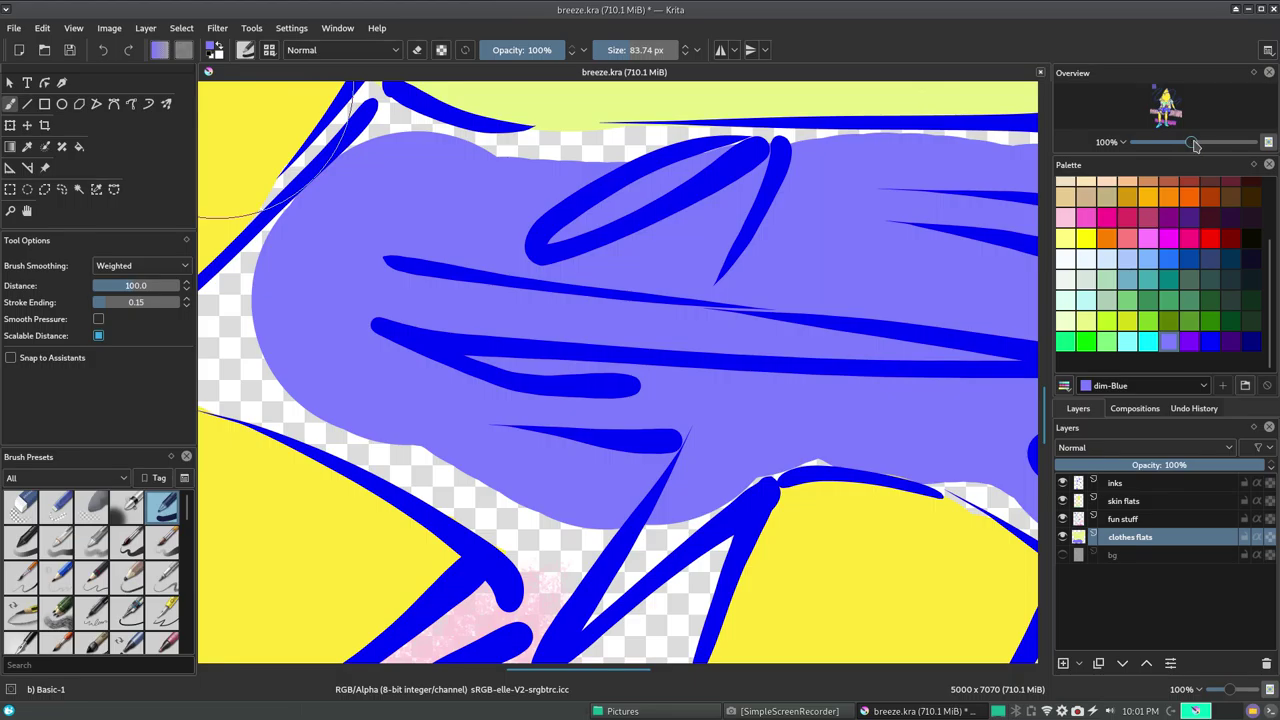
- Reset the zoom to 100% and fill the remaining gaps between ink strokes with dim-Blue
{"action": "scroll", "coordinate": [1196, 143], "scroll_direction": "up", "scroll_amount": 1}
{"action": "left_click", "coordinate": [1121, 142]}
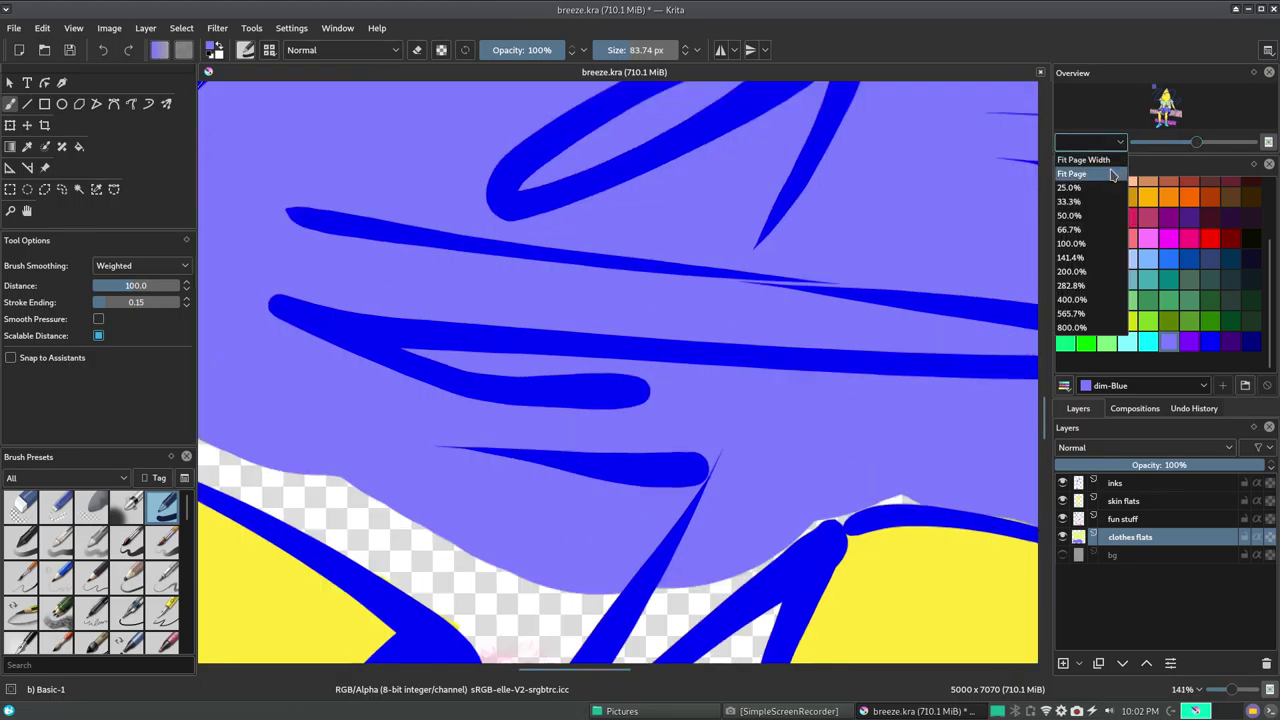
{"action": "left_click", "coordinate": [1071, 243]}
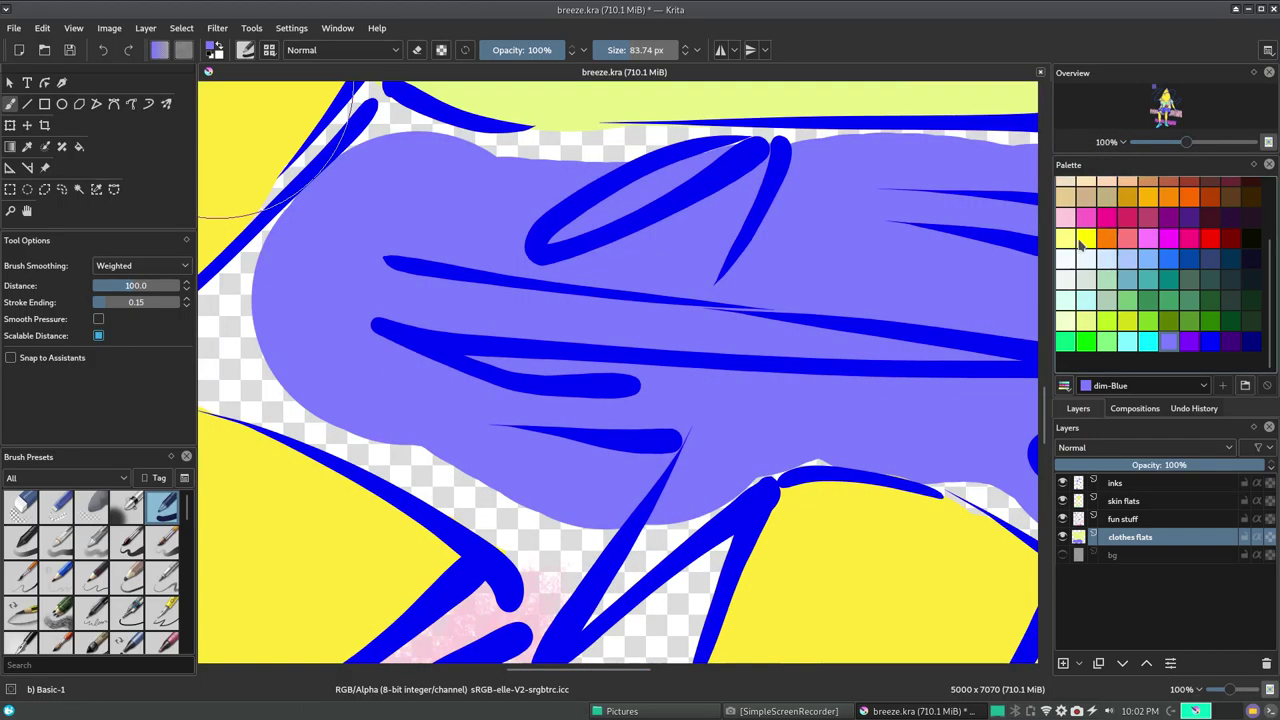
{"action": "left_click", "coordinate": [1166, 118]}
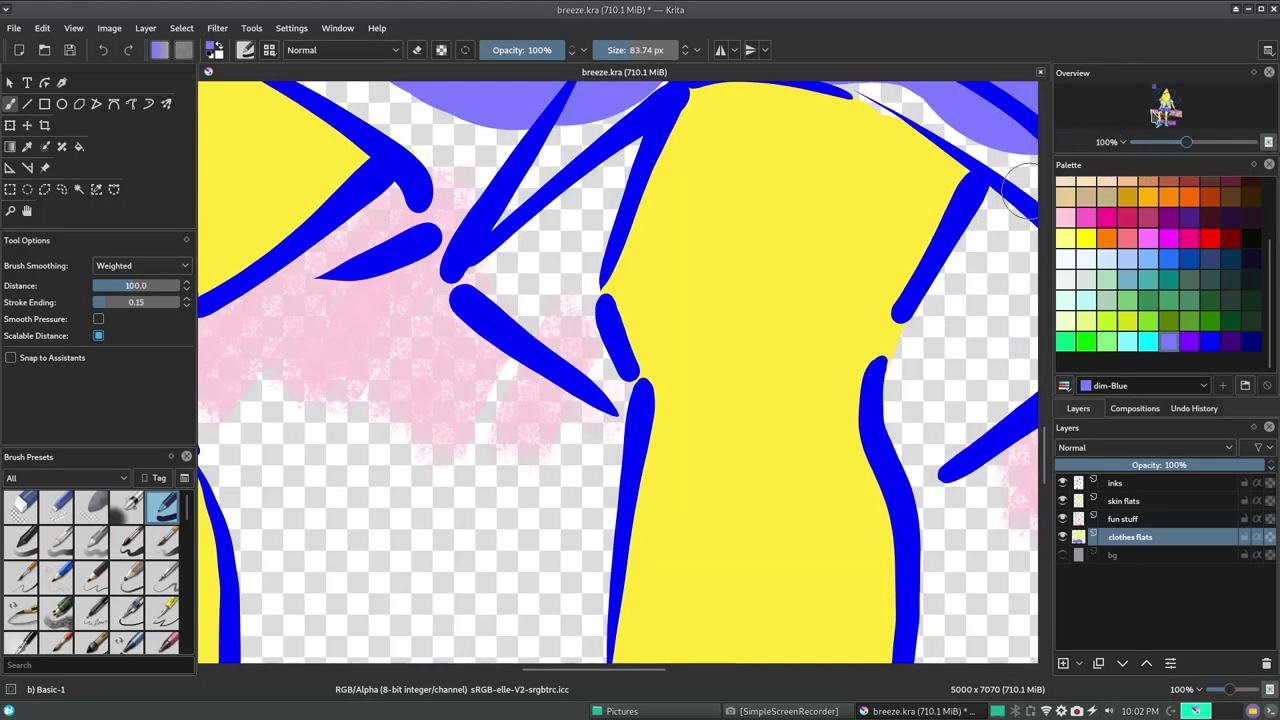
{"action": "left_click_drag", "start_coordinate": [1158, 115], "coordinate": [1162, 113]}
{"action": "mouse_move", "coordinate": [722, 348]}
{"action": "left_mouse_down"}
{"action": "mouse_move", "coordinate": [706, 343]}
{"action": "mouse_move", "coordinate": [714, 400]}
{"action": "mouse_move", "coordinate": [630, 465]}
{"action": "mouse_move", "coordinate": [800, 340]}
{"action": "mouse_move", "coordinate": [795, 408]}
{"action": "mouse_move", "coordinate": [905, 303]}
{"action": "left_mouse_up"}
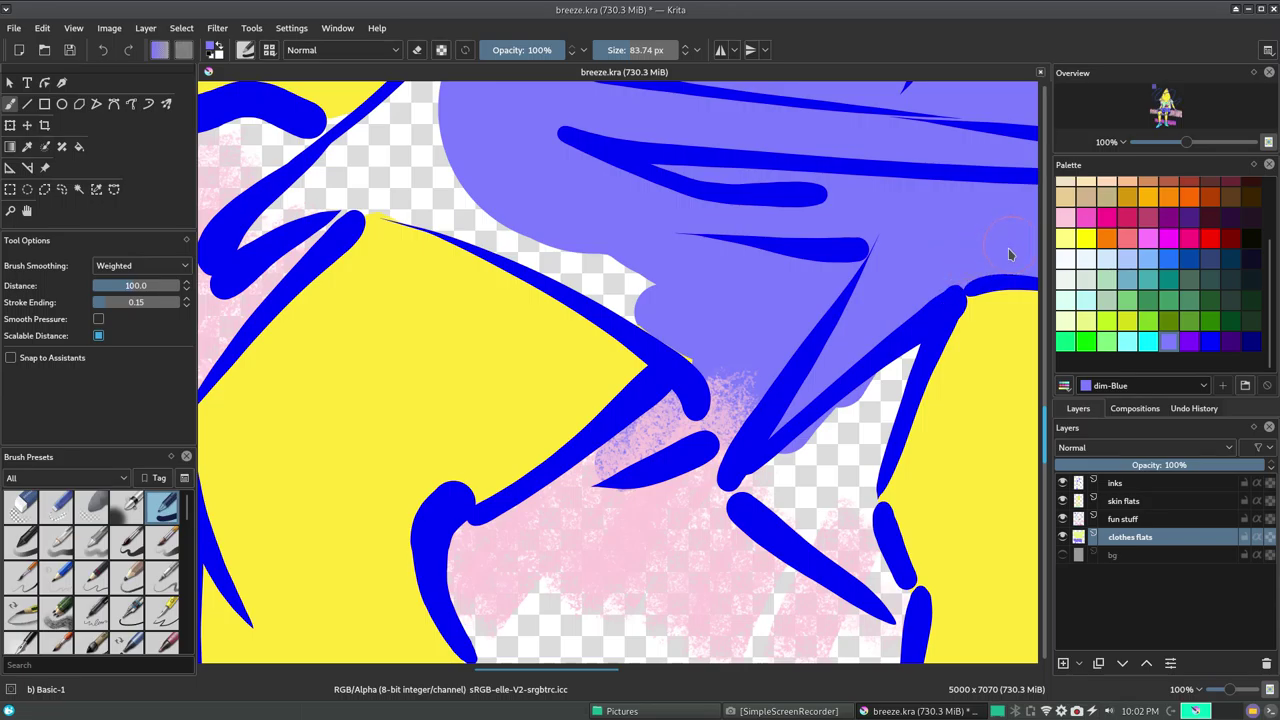
{"action": "mouse_move", "coordinate": [880, 372]}
{"action": "left_mouse_down"}
{"action": "mouse_move", "coordinate": [829, 423]}
{"action": "mouse_move", "coordinate": [800, 480]}
{"action": "mouse_move", "coordinate": [766, 491]}
{"action": "mouse_move", "coordinate": [885, 597]}
{"action": "mouse_move", "coordinate": [820, 508]}
{"action": "mouse_move", "coordinate": [846, 523]}
{"action": "mouse_move", "coordinate": [857, 443]}
{"action": "mouse_move", "coordinate": [856, 505]}
{"action": "mouse_move", "coordinate": [929, 289]}
{"action": "left_mouse_up"}
{"action": "mouse_move", "coordinate": [652, 323]}
{"action": "left_mouse_down"}
{"action": "mouse_move", "coordinate": [551, 251]}
{"action": "mouse_move", "coordinate": [423, 200]}
{"action": "mouse_move", "coordinate": [471, 220]}
{"action": "mouse_move", "coordinate": [375, 192]}
{"action": "mouse_move", "coordinate": [245, 255]}
{"action": "mouse_move", "coordinate": [420, 110]}
{"action": "mouse_move", "coordinate": [418, 164]}
{"action": "mouse_move", "coordinate": [297, 243]}
{"action": "mouse_move", "coordinate": [355, 215]}
{"action": "mouse_move", "coordinate": [286, 240]}
{"action": "mouse_move", "coordinate": [265, 289]}
{"action": "mouse_move", "coordinate": [255, 270]}
{"action": "mouse_move", "coordinate": [271, 278]}
{"action": "left_mouse_up"}
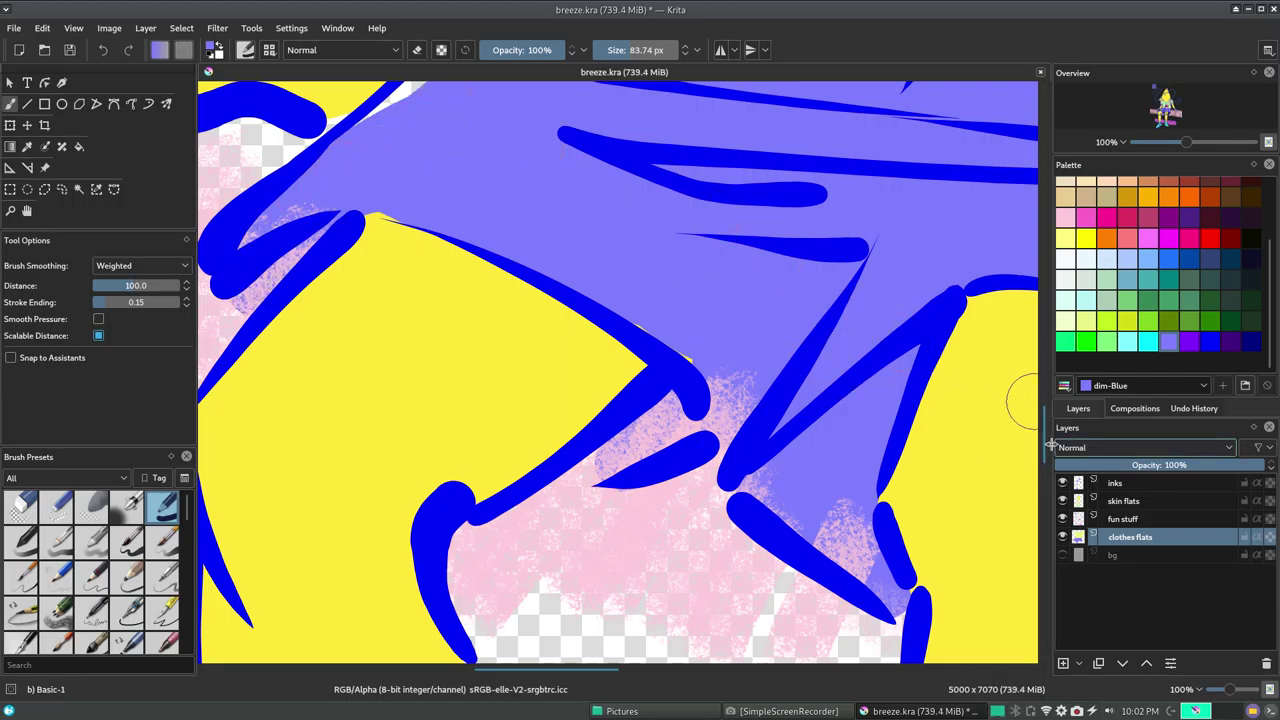
- Fill the white gaps near the top and beside the ink lines with dim-Blue
{"action": "scroll", "coordinate": [712, 362], "scroll_direction": "up", "scroll_amount": 2}
{"action": "scroll", "coordinate": [712, 362], "scroll_direction": "up", "scroll_amount": 3}
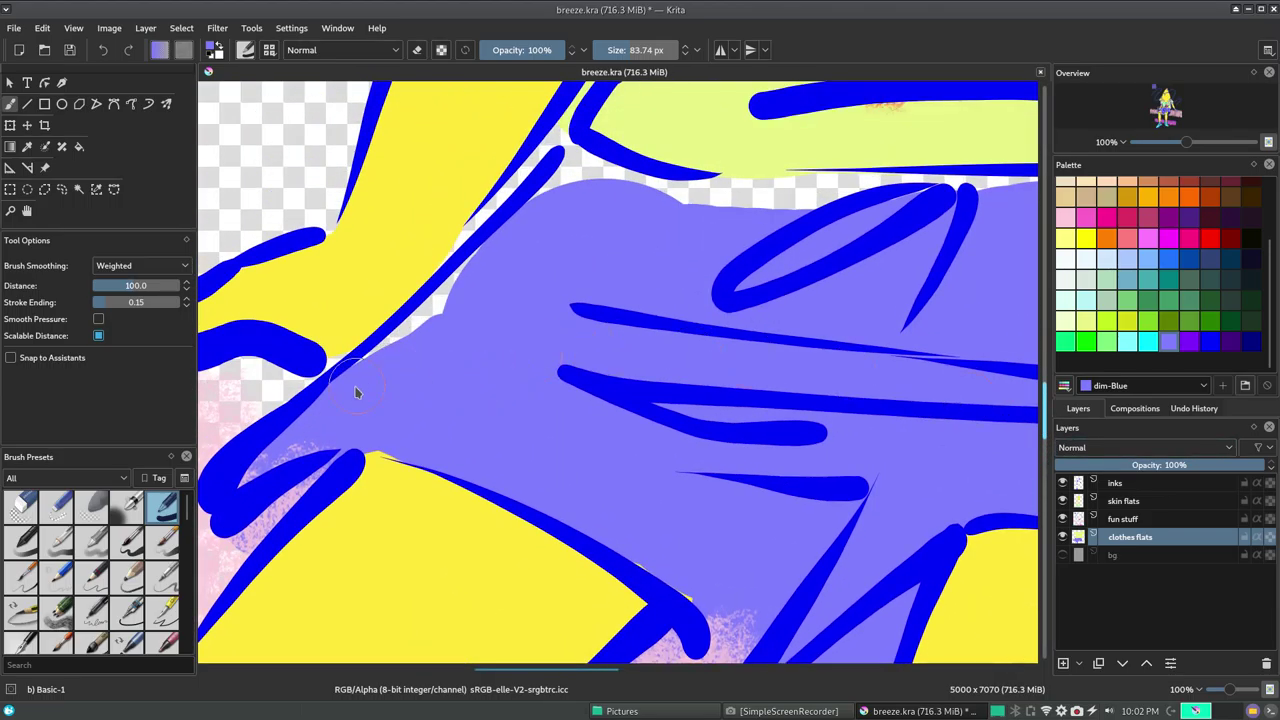
{"action": "left_click_drag", "start_coordinate": [395, 354], "coordinate": [393, 378]}
{"action": "mouse_move", "coordinate": [482, 292]}
{"action": "left_mouse_down"}
{"action": "mouse_move", "coordinate": [580, 171]}
{"action": "mouse_move", "coordinate": [686, 217]}
{"action": "mouse_move", "coordinate": [848, 208]}
{"action": "mouse_move", "coordinate": [784, 214]}
{"action": "left_mouse_up"}
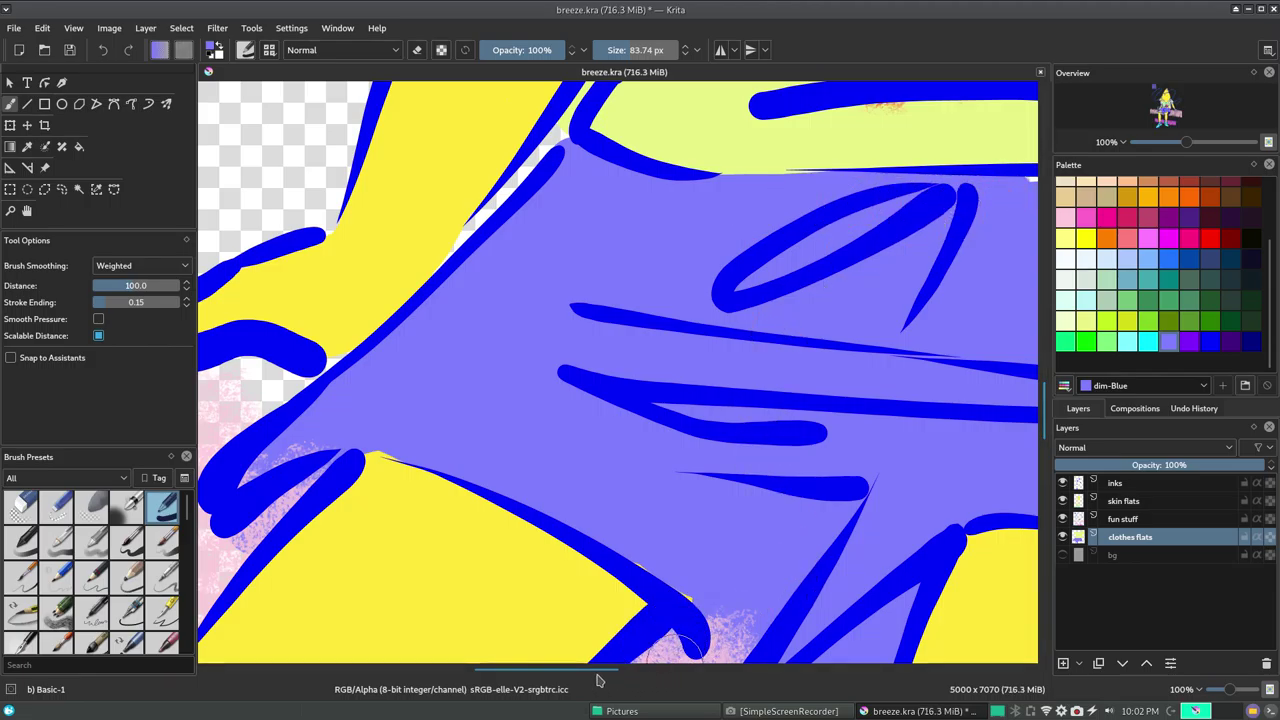
{"action": "scroll", "coordinate": [750, 450], "scroll_direction": "right", "scroll_amount": 5}
{"action": "left_click_drag", "start_coordinate": [765, 200], "coordinate": [883, 211]}
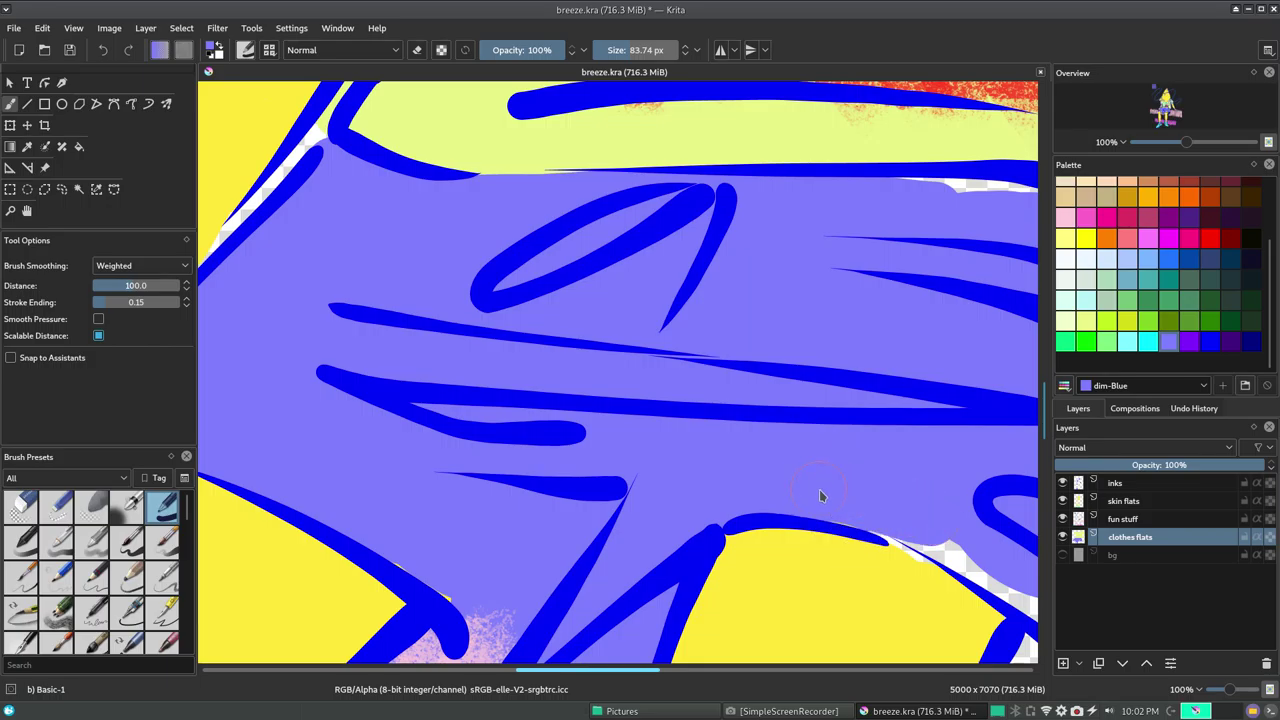
{"action": "mouse_move", "coordinate": [823, 494]}
{"action": "left_mouse_down"}
{"action": "mouse_move", "coordinate": [895, 511]}
{"action": "mouse_move", "coordinate": [931, 537]}
{"action": "mouse_move", "coordinate": [854, 490]}
{"action": "left_mouse_up"}
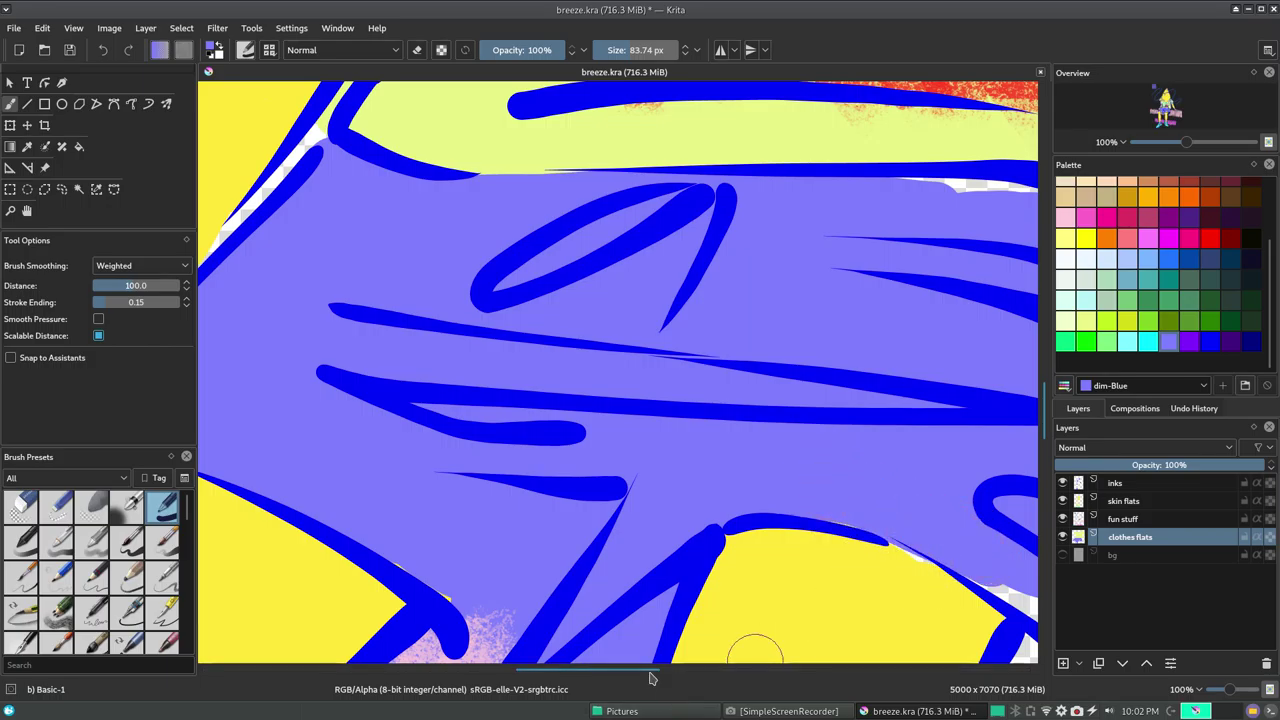
- Close the gaps along the fill's right edge and the hole below the blue strokes
{"action": "scroll", "coordinate": [689, 650], "scroll_direction": "right", "scroll_amount": 1}
{"action": "scroll", "coordinate": [689, 650], "scroll_direction": "right", "scroll_amount": 5}
{"action": "left_click_drag", "start_coordinate": [618, 575], "coordinate": [715, 598]}
{"action": "left_click_drag", "start_coordinate": [504, 213], "coordinate": [634, 218]}
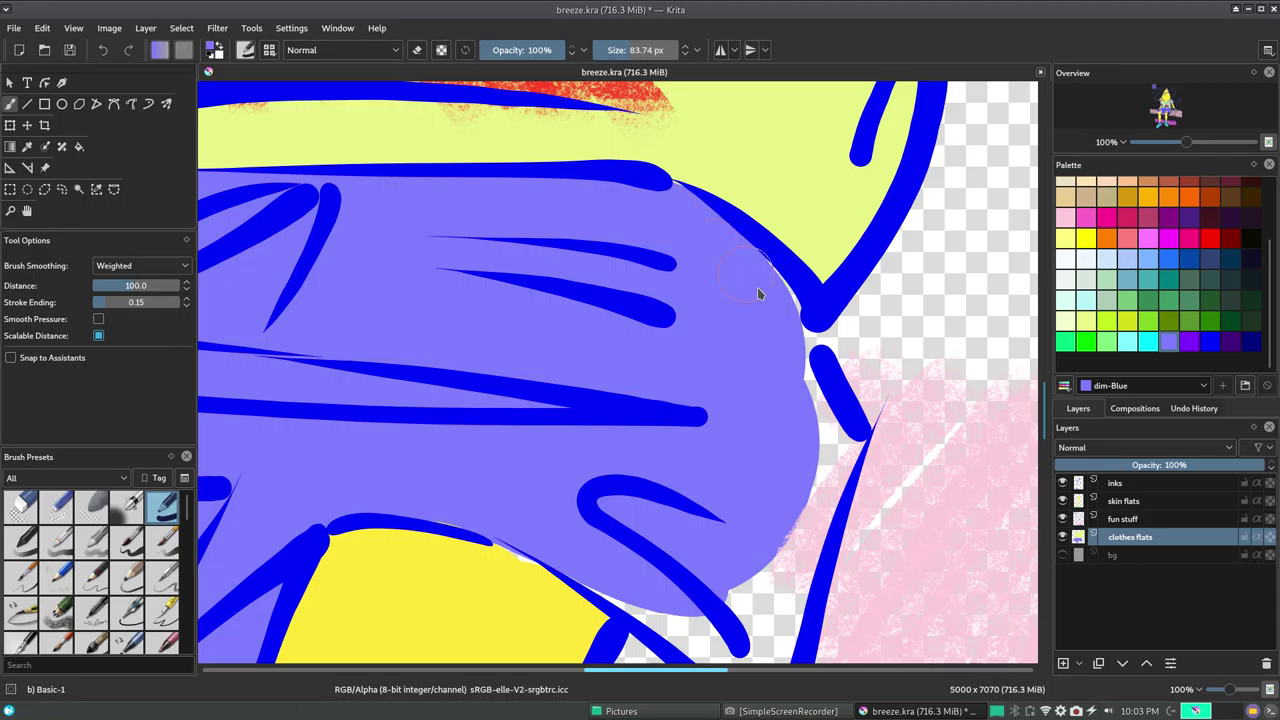
{"action": "mouse_move", "coordinate": [758, 293]}
{"action": "left_mouse_down"}
{"action": "mouse_move", "coordinate": [826, 480]}
{"action": "mouse_move", "coordinate": [833, 456]}
{"action": "left_mouse_up"}
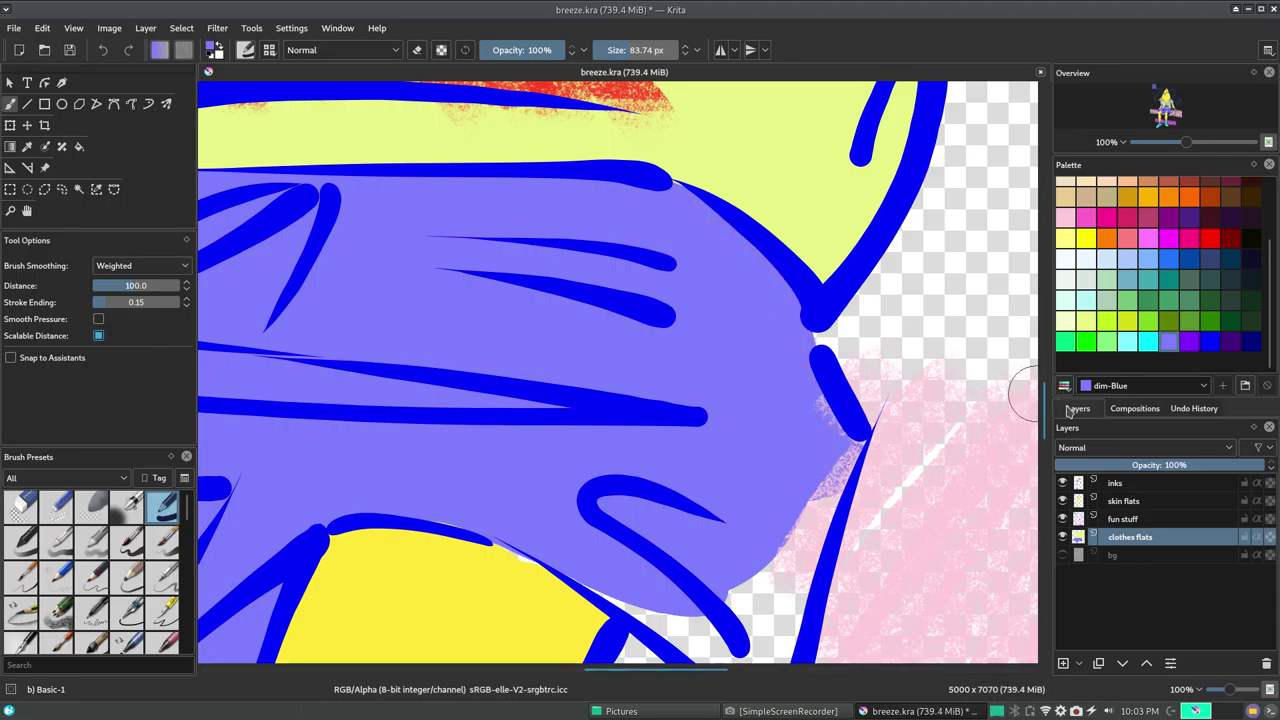
{"action": "scroll", "coordinate": [1030, 300], "scroll_direction": "down", "scroll_amount": 3}
{"action": "scroll", "coordinate": [830, 280], "scroll_direction": "down", "scroll_amount": 2}
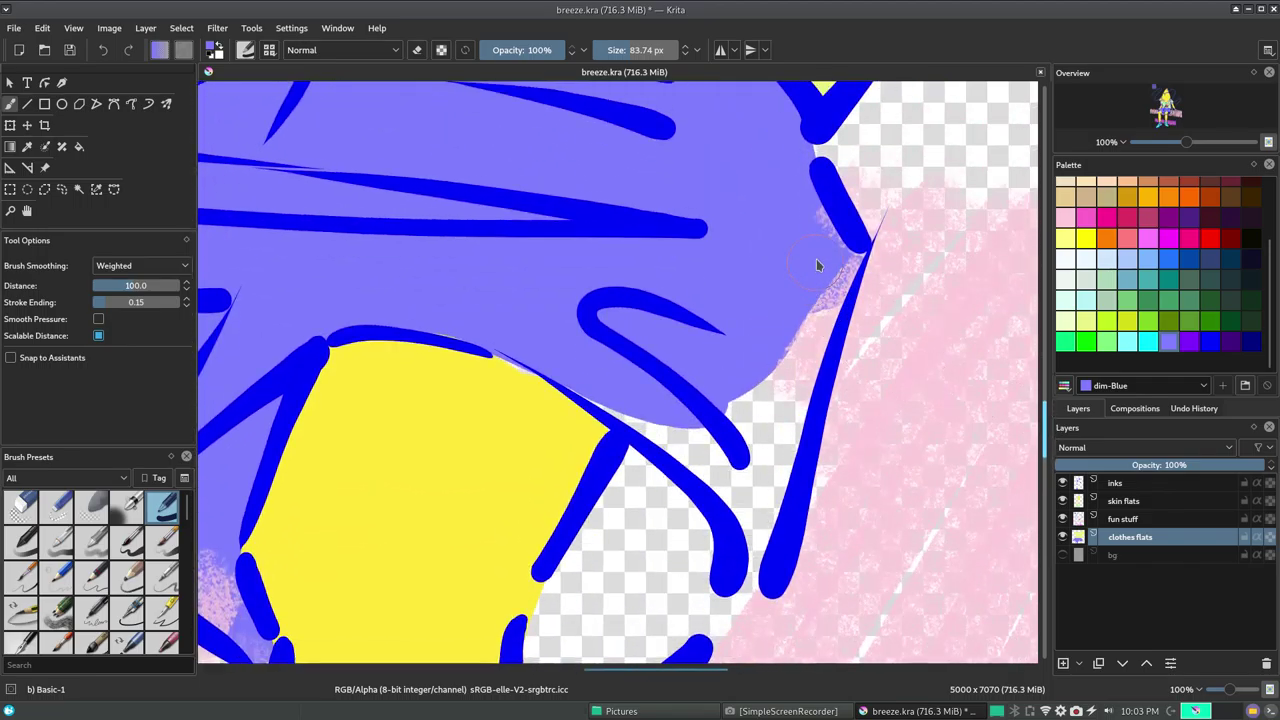
{"action": "mouse_move", "coordinate": [803, 338]}
{"action": "left_mouse_down"}
{"action": "mouse_move", "coordinate": [770, 420]}
{"action": "mouse_move", "coordinate": [740, 430]}
{"action": "mouse_move", "coordinate": [700, 430]}
{"action": "mouse_move", "coordinate": [596, 375]}
{"action": "left_mouse_up"}
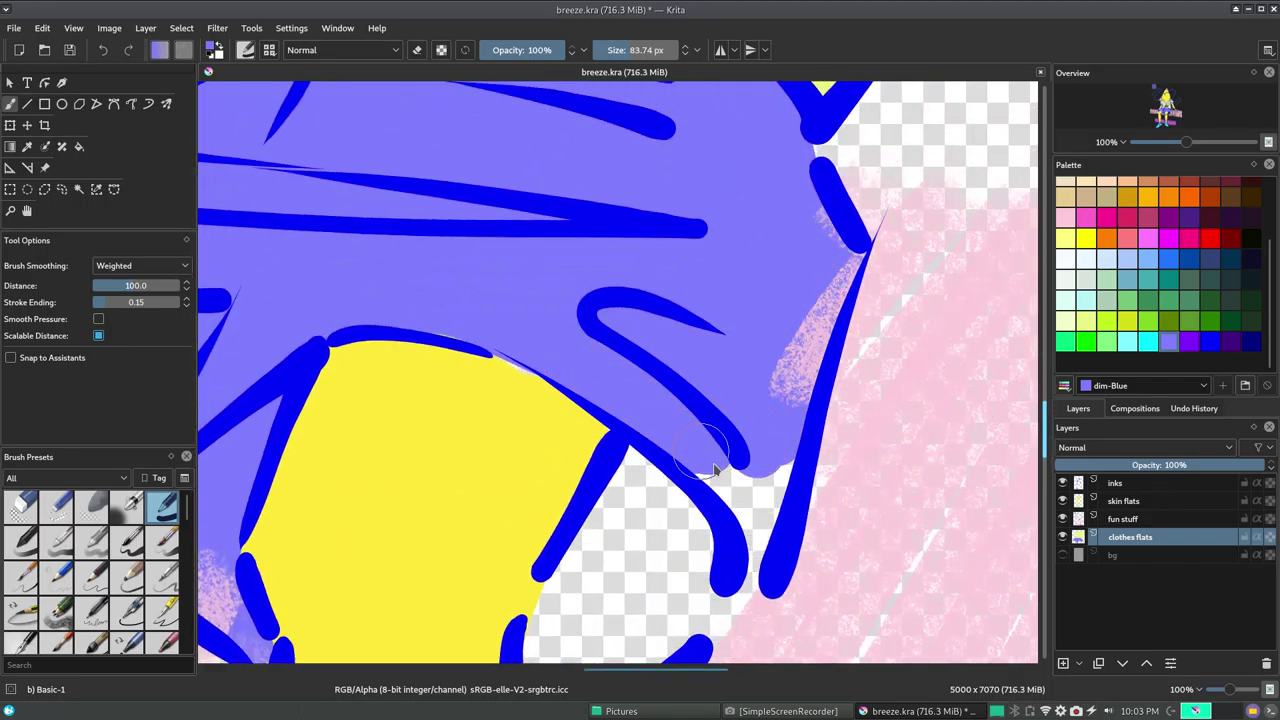
{"action": "mouse_move", "coordinate": [733, 503]}
{"action": "left_mouse_down"}
{"action": "mouse_move", "coordinate": [737, 535]}
{"action": "mouse_move", "coordinate": [749, 451]}
{"action": "mouse_move", "coordinate": [778, 431]}
{"action": "left_mouse_up"}
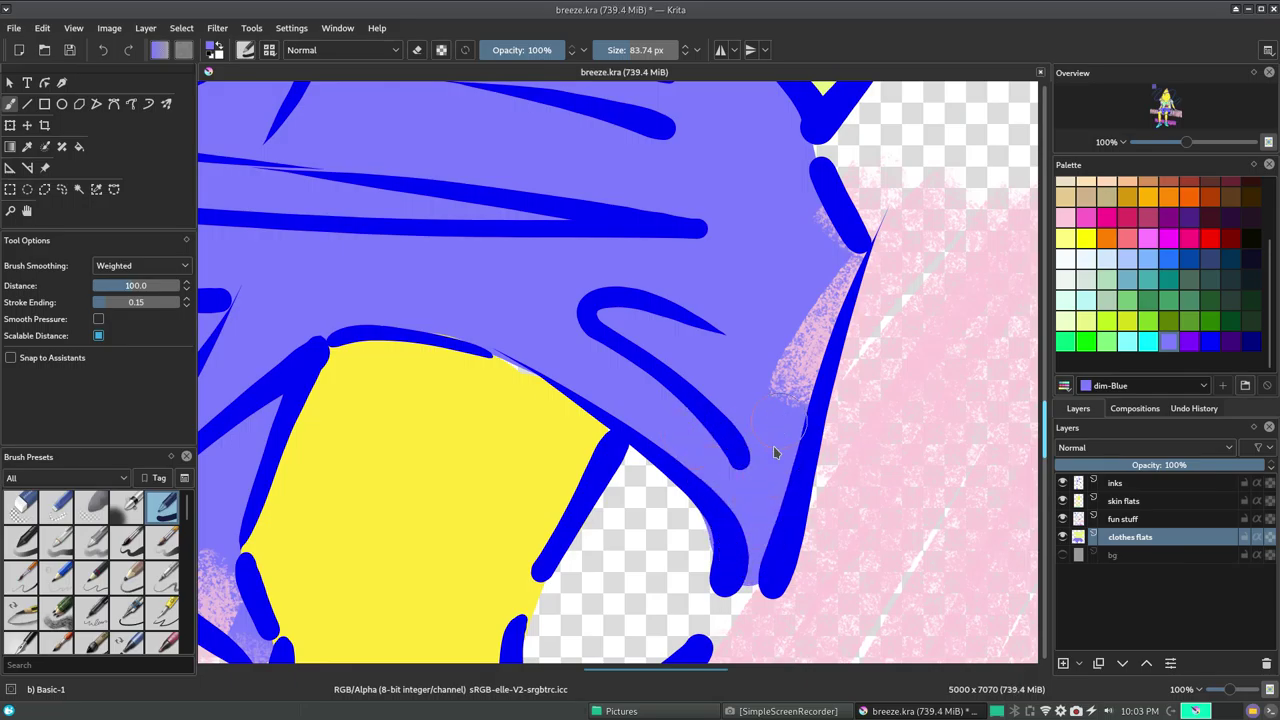
- Touch up the last small gaps beside the blue lines, then select the skin flats layer
{"action": "scroll", "coordinate": [1030, 400], "scroll_direction": "down", "scroll_amount": 2}
{"action": "scroll", "coordinate": [1030, 360], "scroll_direction": "down", "scroll_amount": 3}
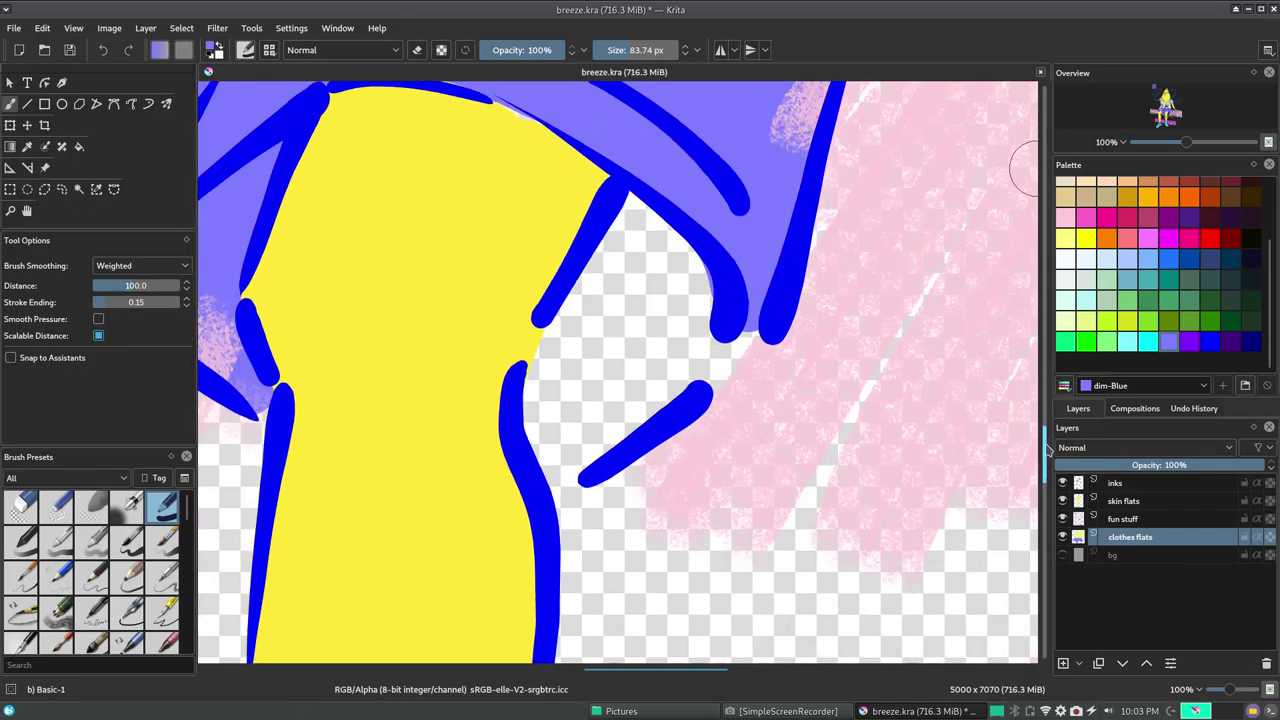
{"action": "mouse_move", "coordinate": [710, 300]}
{"action": "left_mouse_down"}
{"action": "mouse_move", "coordinate": [561, 463]}
{"action": "mouse_move", "coordinate": [529, 391]}
{"action": "mouse_move", "coordinate": [549, 429]}
{"action": "mouse_move", "coordinate": [565, 346]}
{"action": "mouse_move", "coordinate": [630, 205]}
{"action": "mouse_move", "coordinate": [586, 386]}
{"action": "mouse_move", "coordinate": [710, 280]}
{"action": "mouse_move", "coordinate": [615, 367]}
{"action": "left_mouse_up"}
{"action": "mouse_move", "coordinate": [735, 298]}
{"action": "left_mouse_down"}
{"action": "mouse_move", "coordinate": [695, 398]}
{"action": "mouse_move", "coordinate": [734, 295]}
{"action": "mouse_move", "coordinate": [743, 312]}
{"action": "left_mouse_up"}
{"action": "left_click_drag", "start_coordinate": [561, 462], "coordinate": [558, 457]}
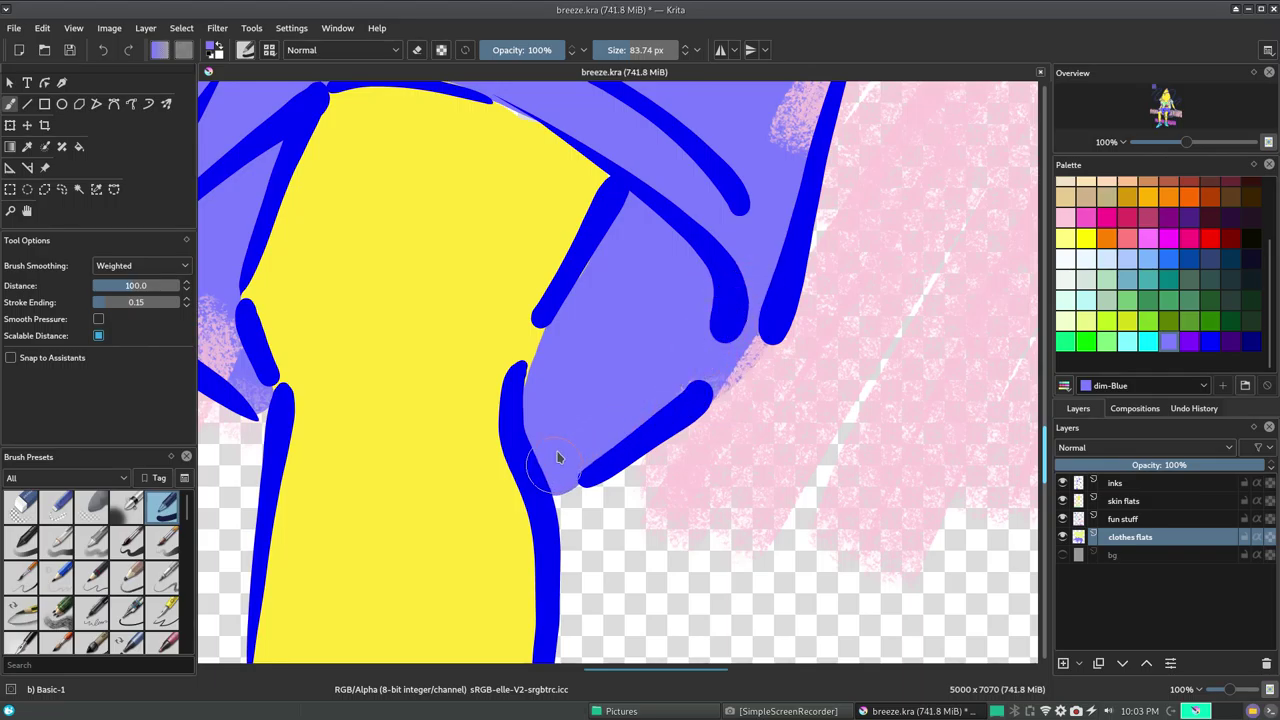
{"action": "left_click", "coordinate": [1120, 503]}
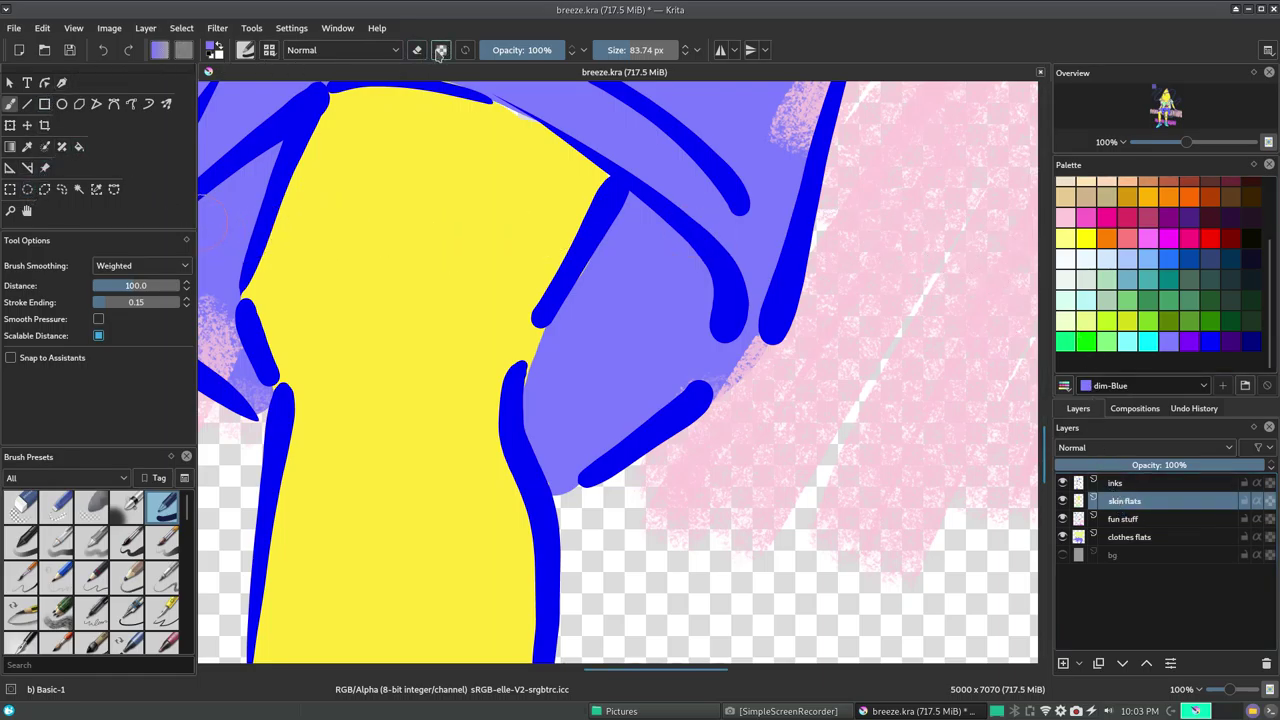
- Pan to the skin area, set RGB Yellow as the colour, and activate the colour picker
{"action": "left_click_drag", "start_coordinate": [716, 669], "coordinate": [613, 690]}
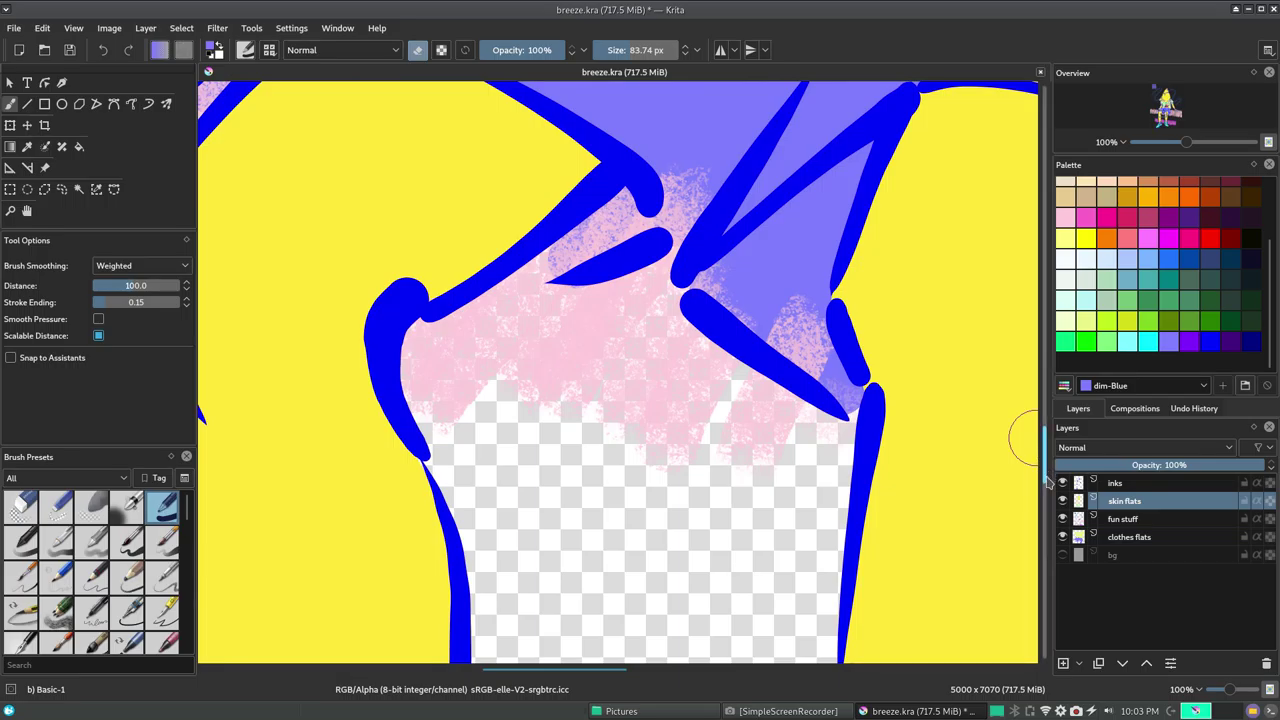
{"action": "scroll", "coordinate": [1030, 550], "scroll_direction": "up", "scroll_amount": 3}
{"action": "scroll", "coordinate": [990, 530], "scroll_direction": "up", "scroll_amount": 3}
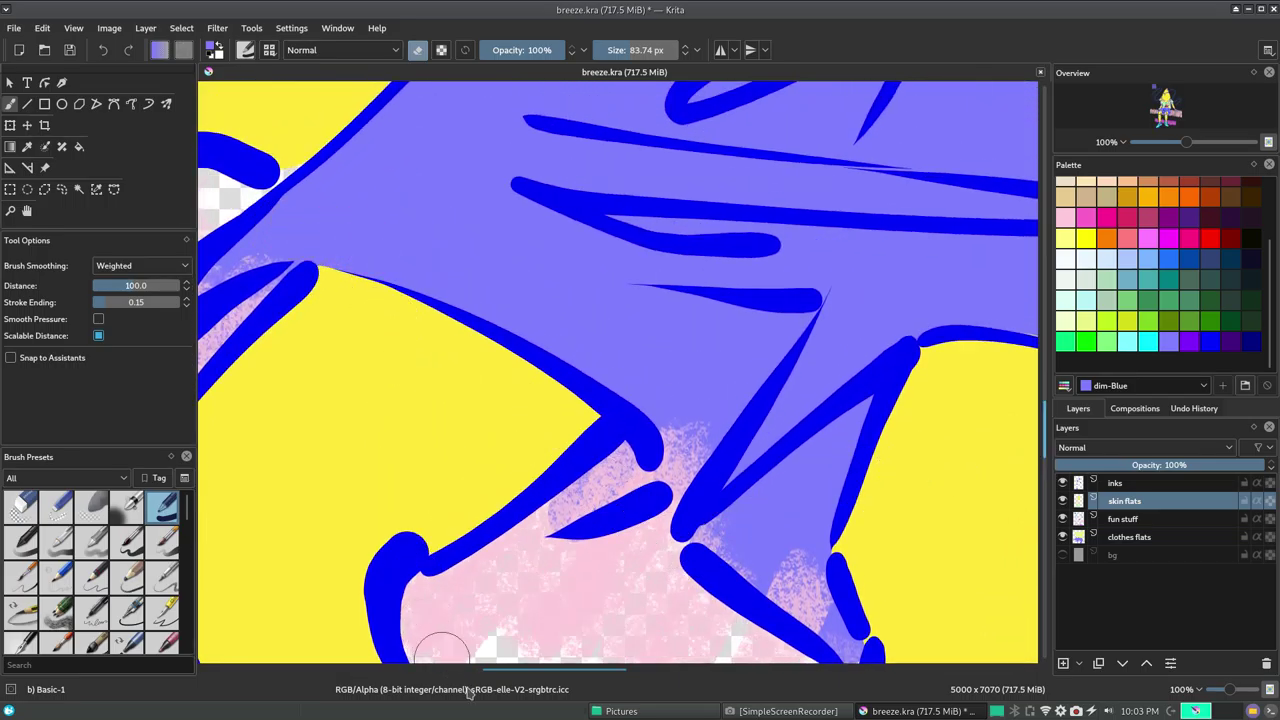
{"action": "scroll", "coordinate": [555, 668], "scroll_direction": "right", "scroll_amount": 3}
{"action": "scroll", "coordinate": [555, 668], "scroll_direction": "right", "scroll_amount": 3}
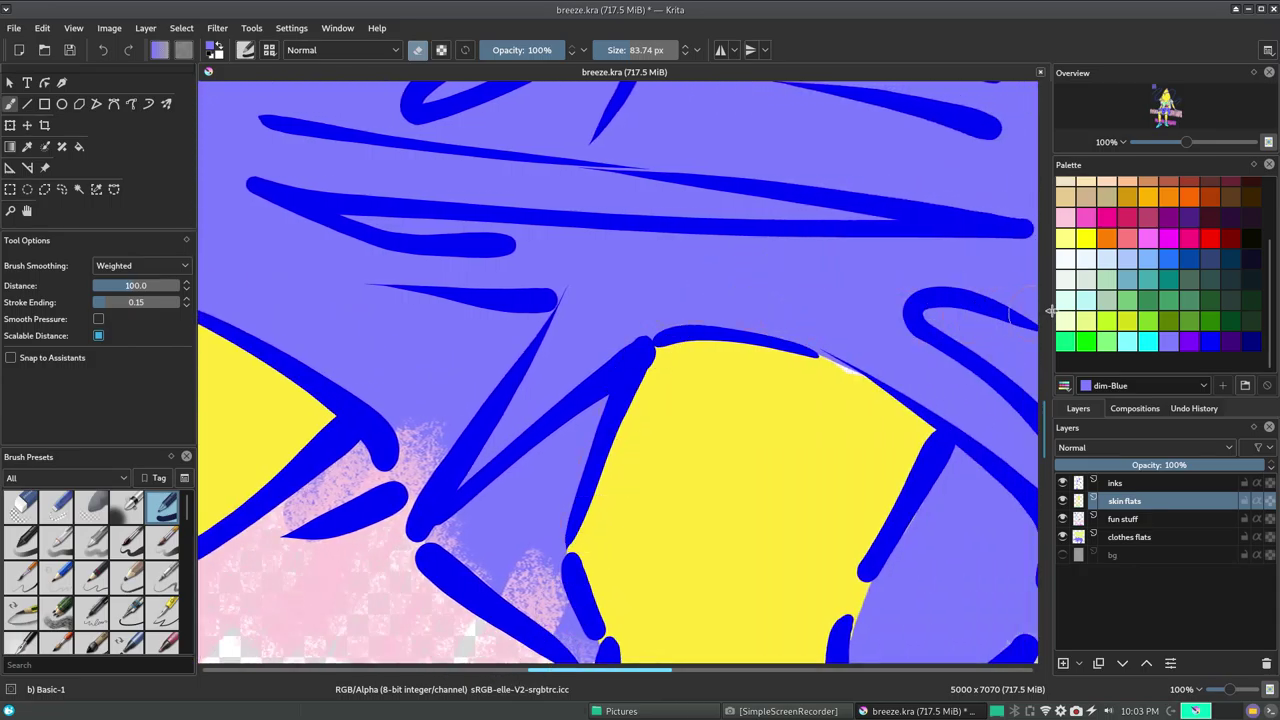
{"action": "left_click", "coordinate": [1086, 240]}
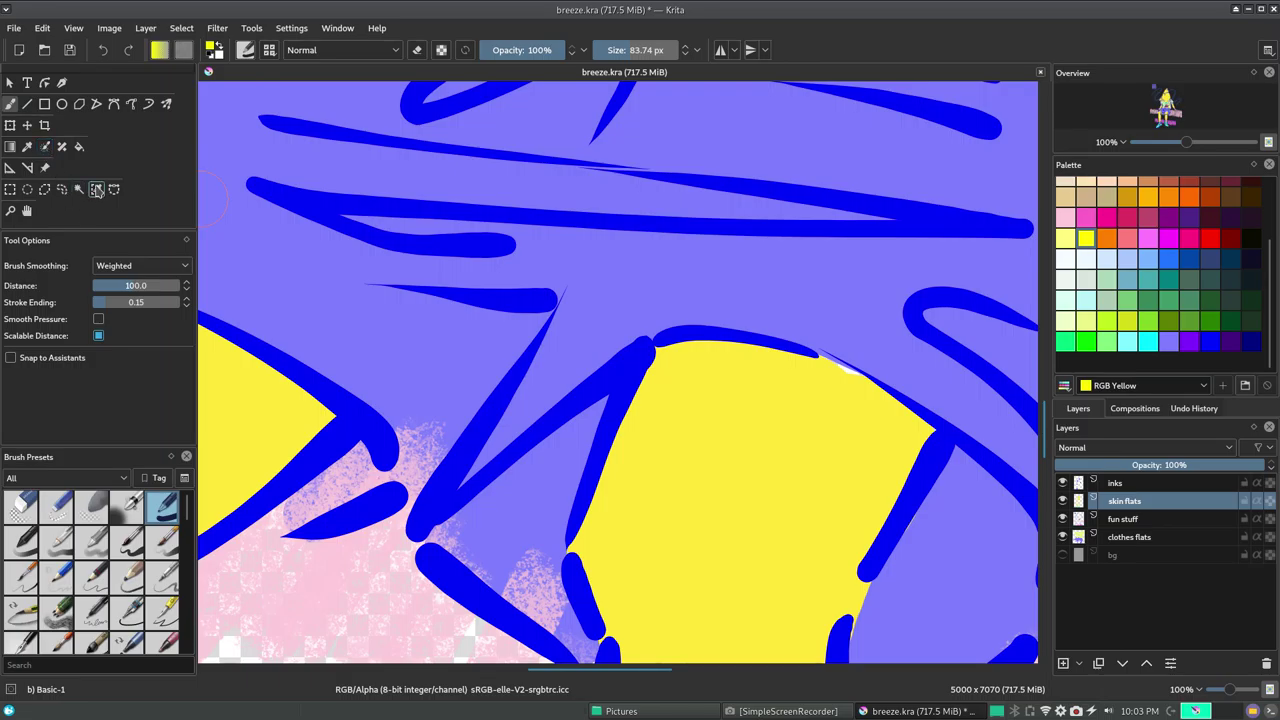
{"action": "left_click", "coordinate": [30, 148]}
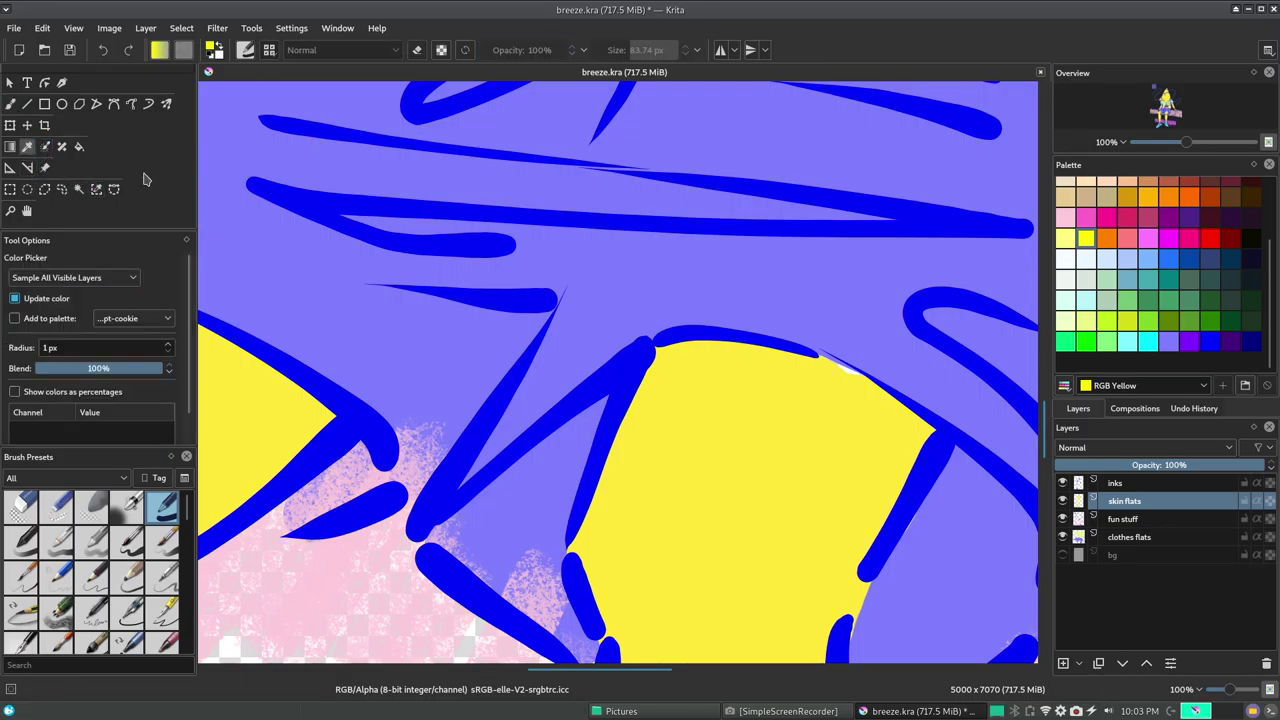
- Sample the skin yellow and paint over the white gap along the fill's edge
{"action": "left_click", "coordinate": [755, 472]}
{"action": "left_click", "coordinate": [10, 104]}
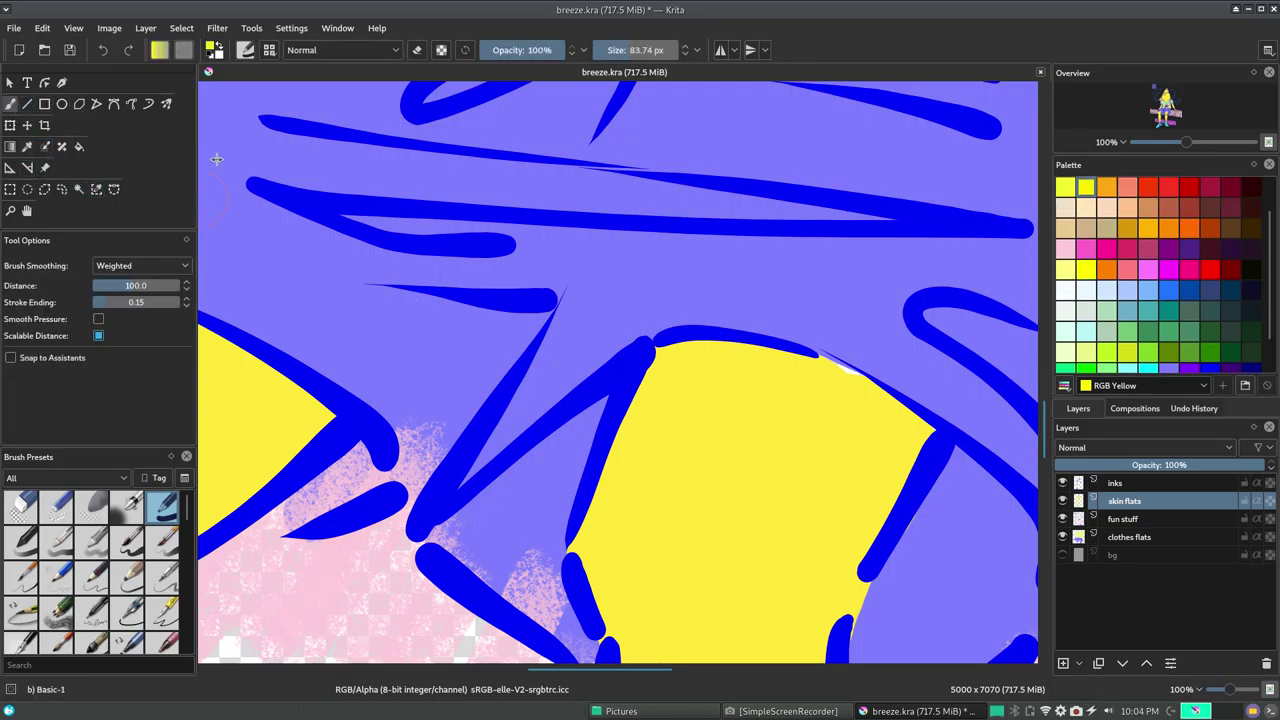
{"action": "left_click_drag", "start_coordinate": [780, 374], "coordinate": [855, 410]}
- Zoom to Fit Page Width, target the fun stuff layer and switch the brush to erase mode
{"action": "left_click", "coordinate": [1112, 142]}
{"action": "left_click", "coordinate": [1084, 160]}
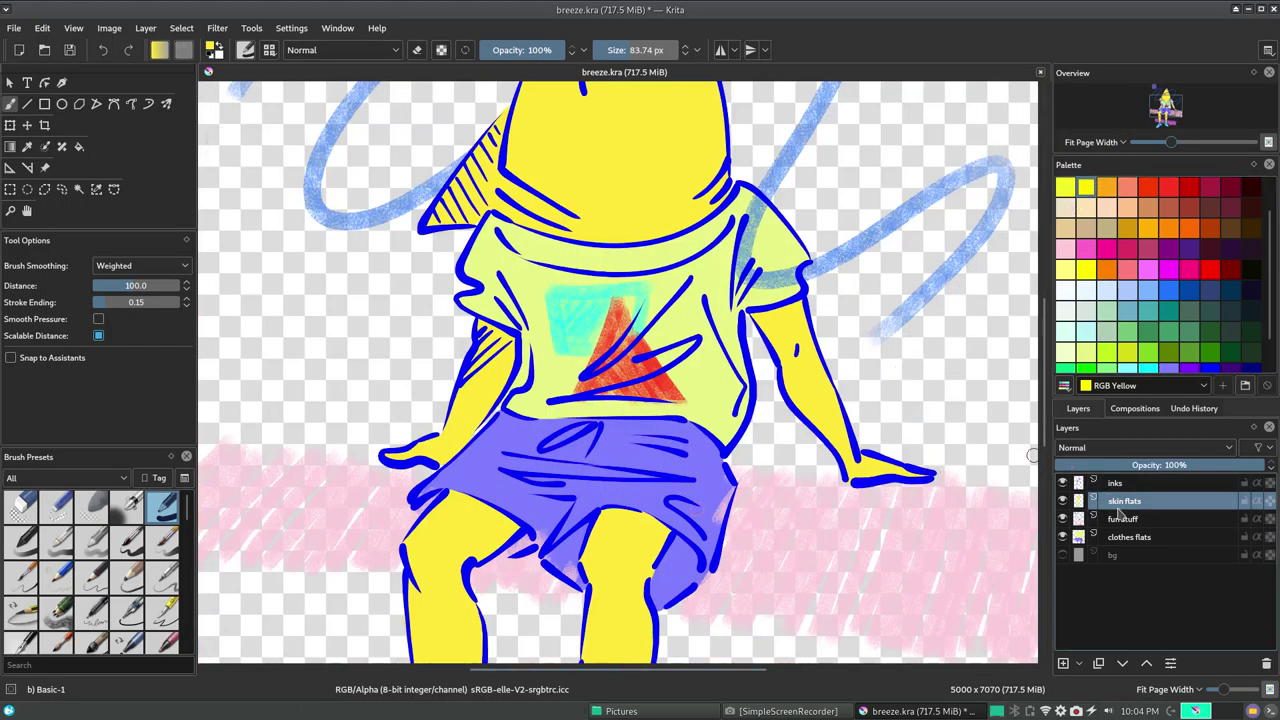
{"action": "left_click", "coordinate": [1123, 519]}
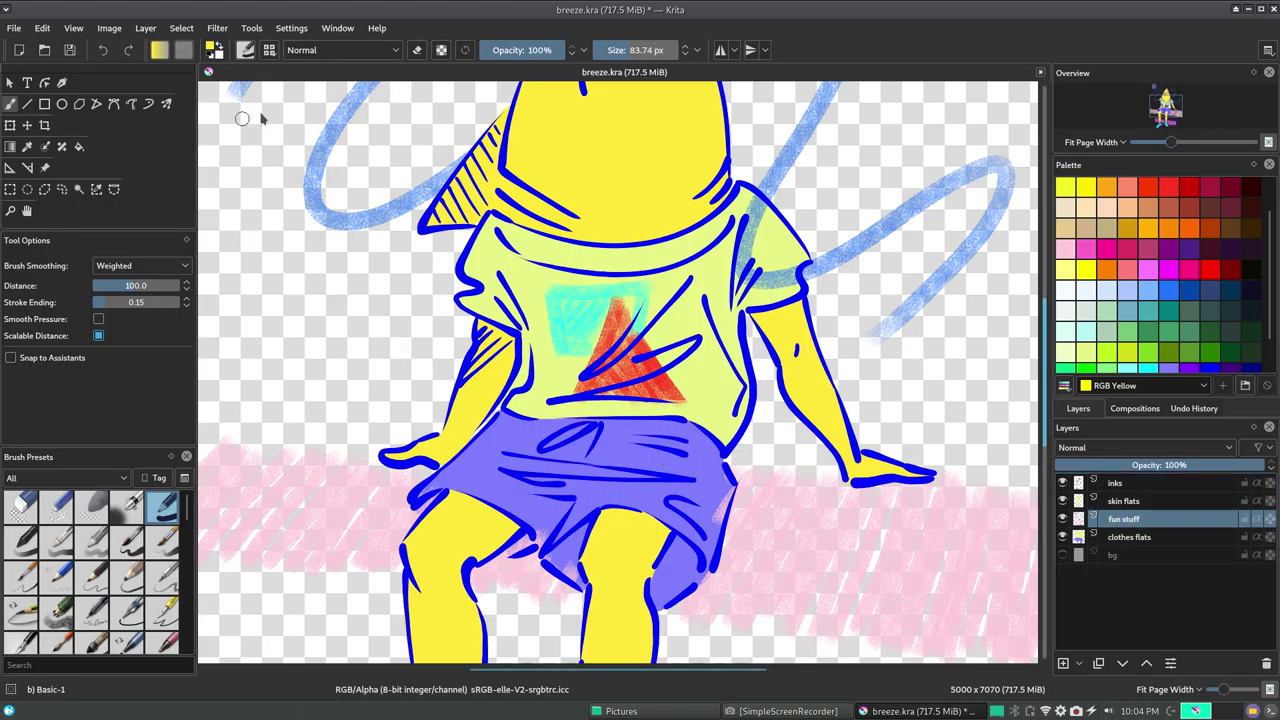
{"action": "left_click", "coordinate": [417, 50]}
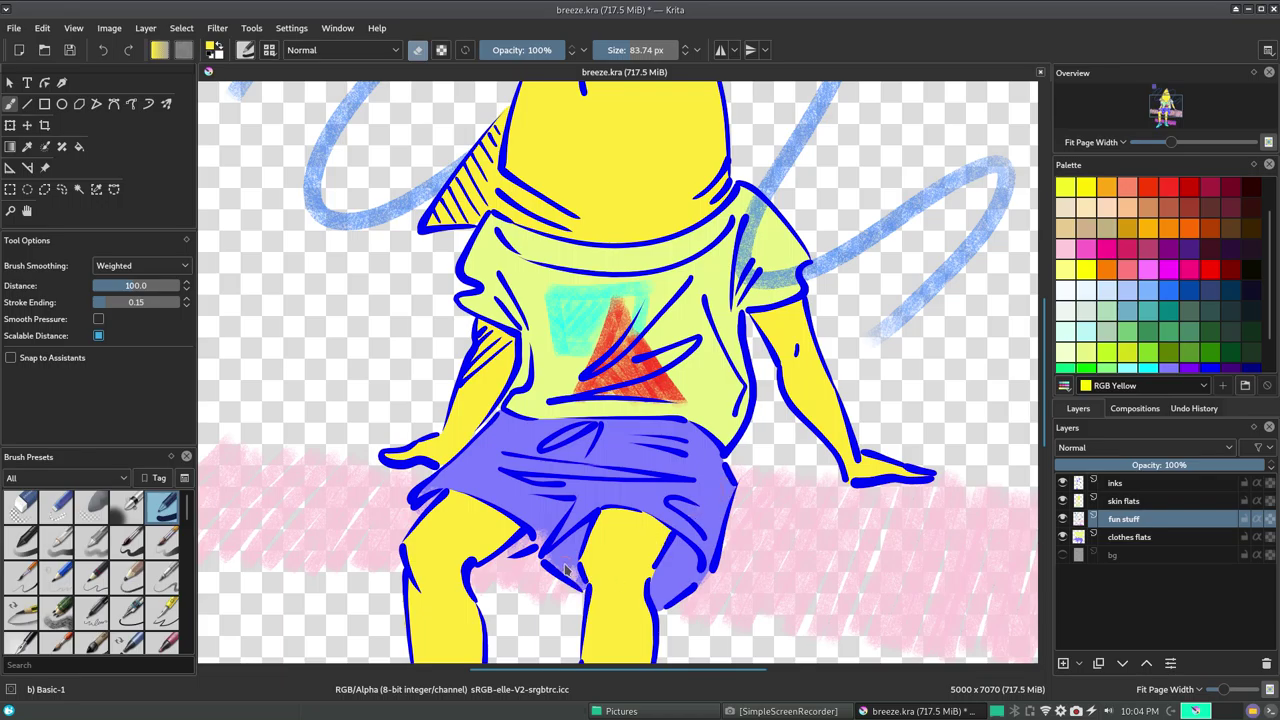
{"action": "left_click", "coordinate": [140, 265]}
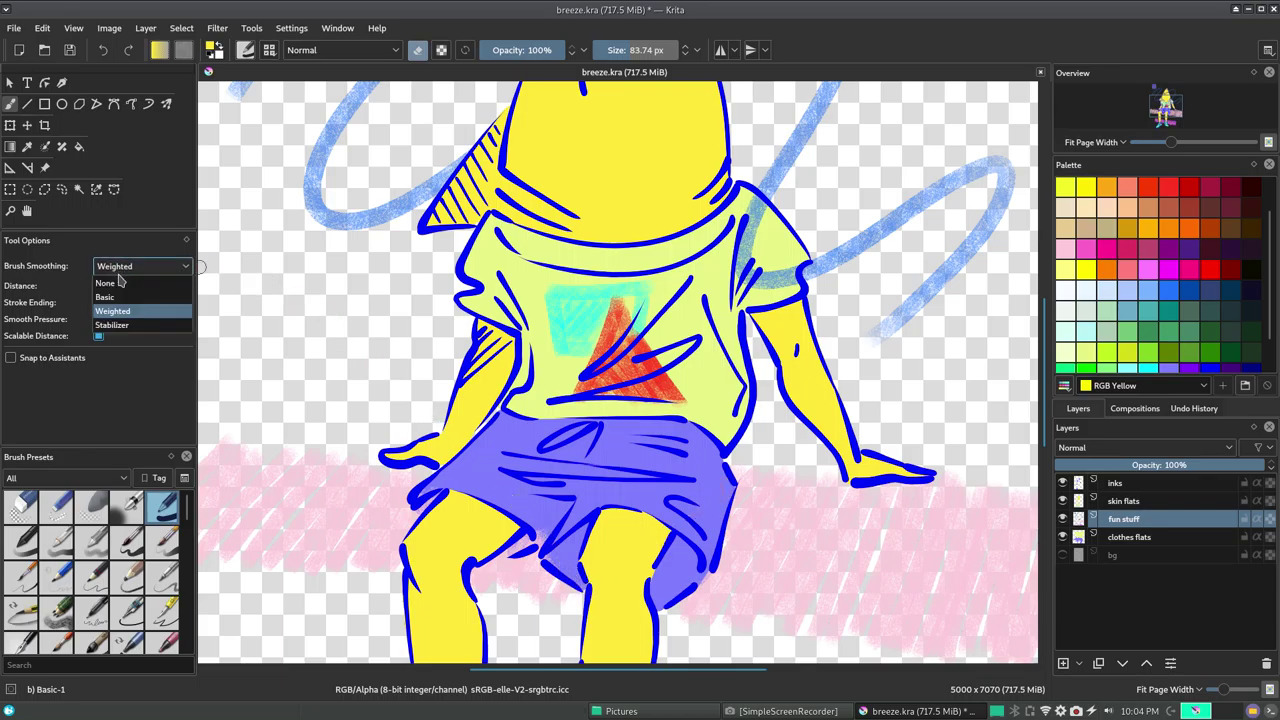
- Set brush smoothing to Basic and toggle eraser mode with E
{"action": "left_click", "coordinate": [120, 293]}
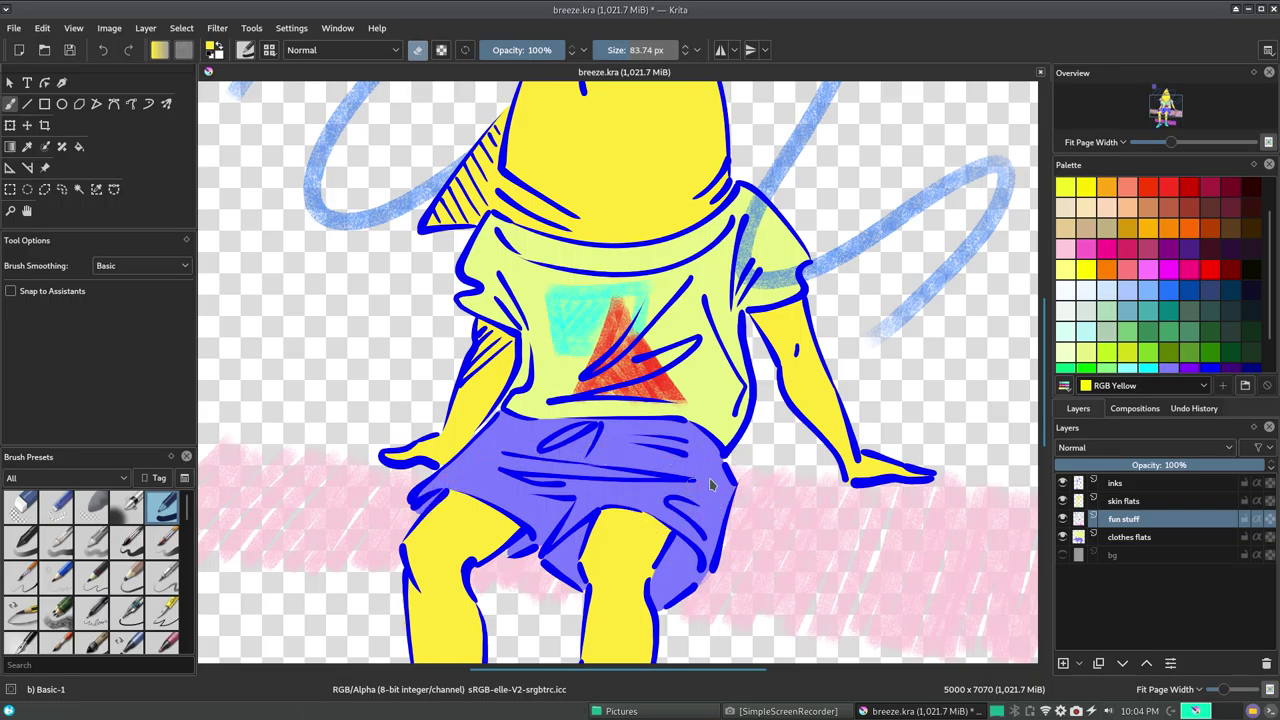
{"action": "key", "text": "Page_Down"}
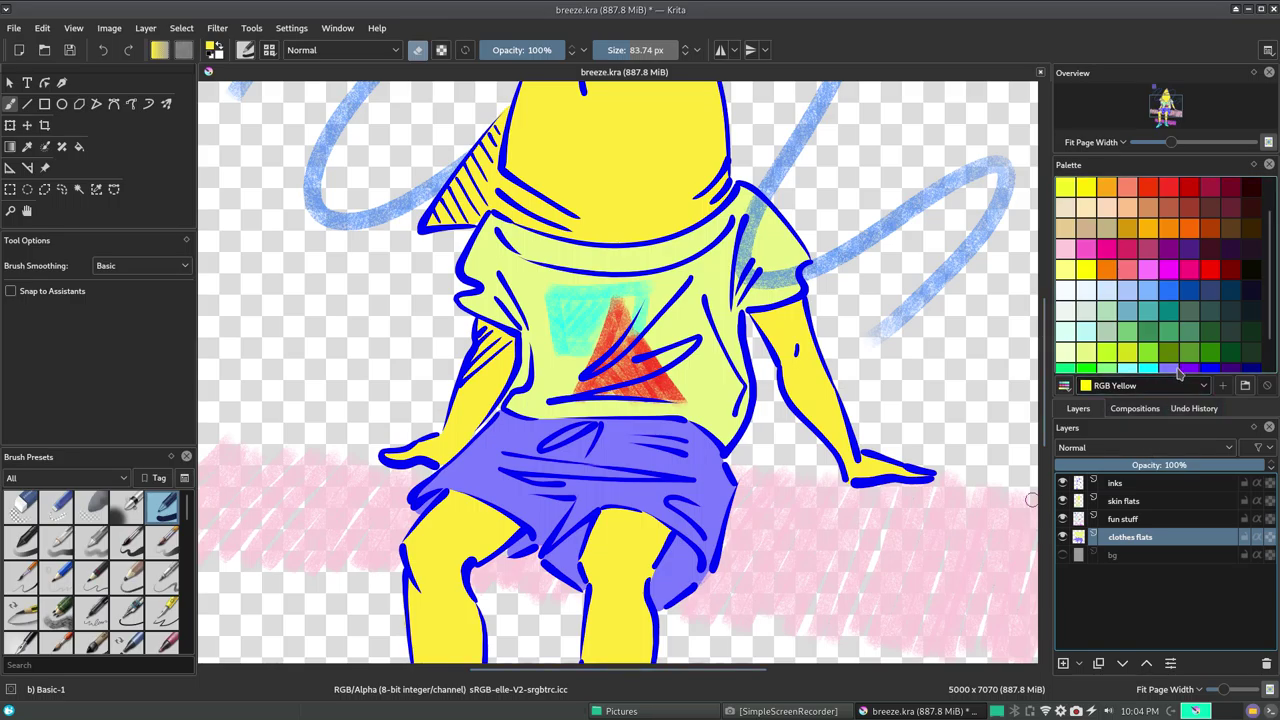
{"action": "key", "text": "e"}
{"action": "scroll", "coordinate": [1058, 353], "scroll_direction": "down", "scroll_amount": 1}
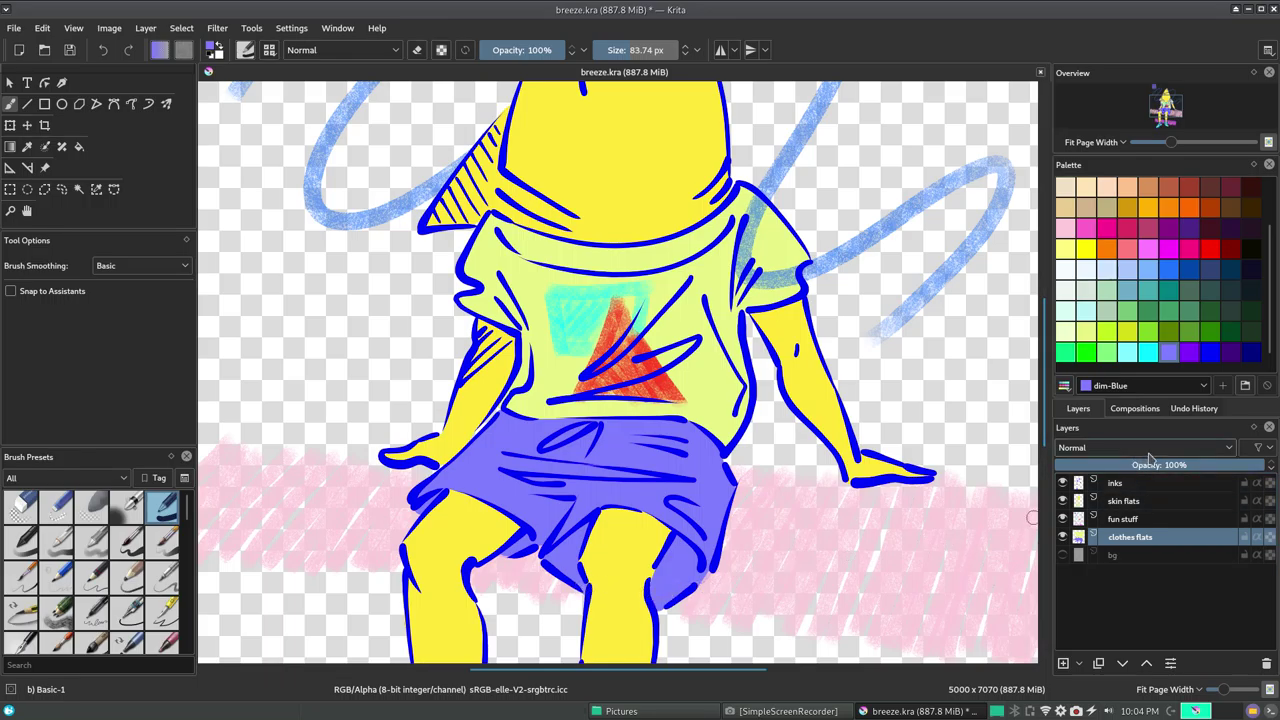
- Select the fun stuff layer and make a small test mark on the shirt shoulder
{"action": "left_click", "coordinate": [1130, 519]}
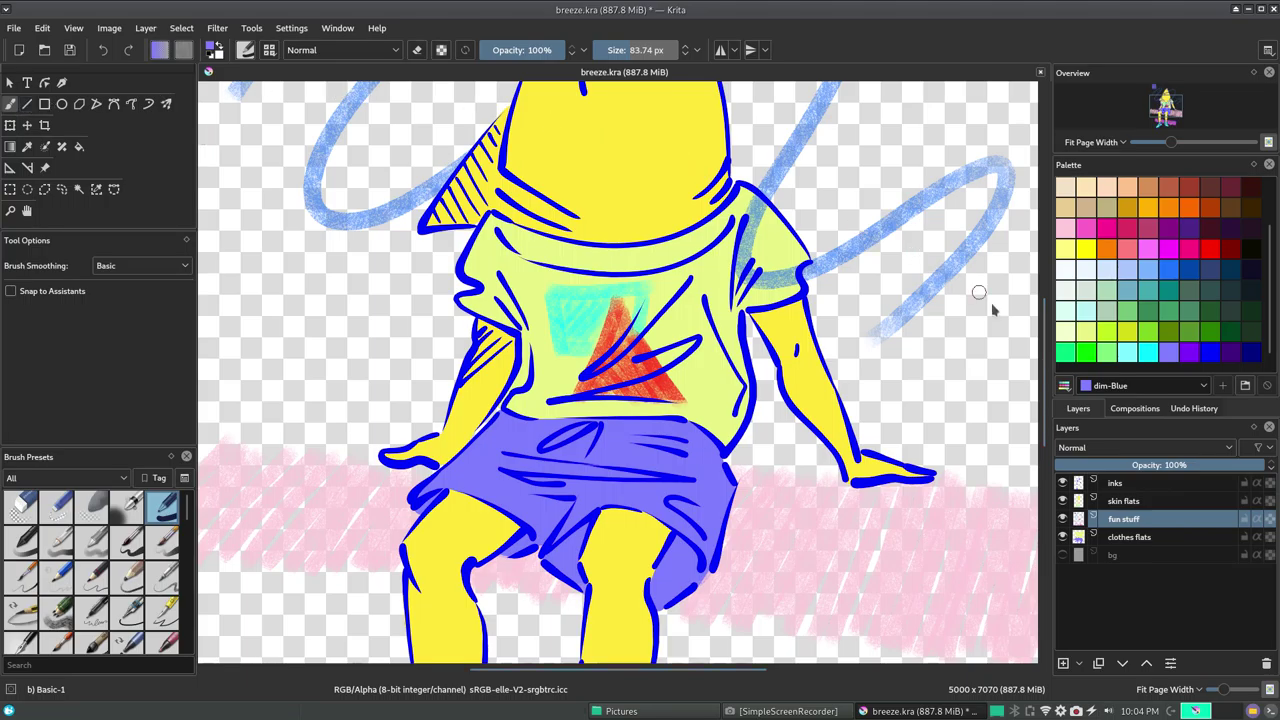
{"action": "scroll", "coordinate": [1040, 408], "scroll_direction": "up", "scroll_amount": 2}
{"action": "scroll", "coordinate": [1040, 408], "scroll_direction": "up", "scroll_amount": 5}
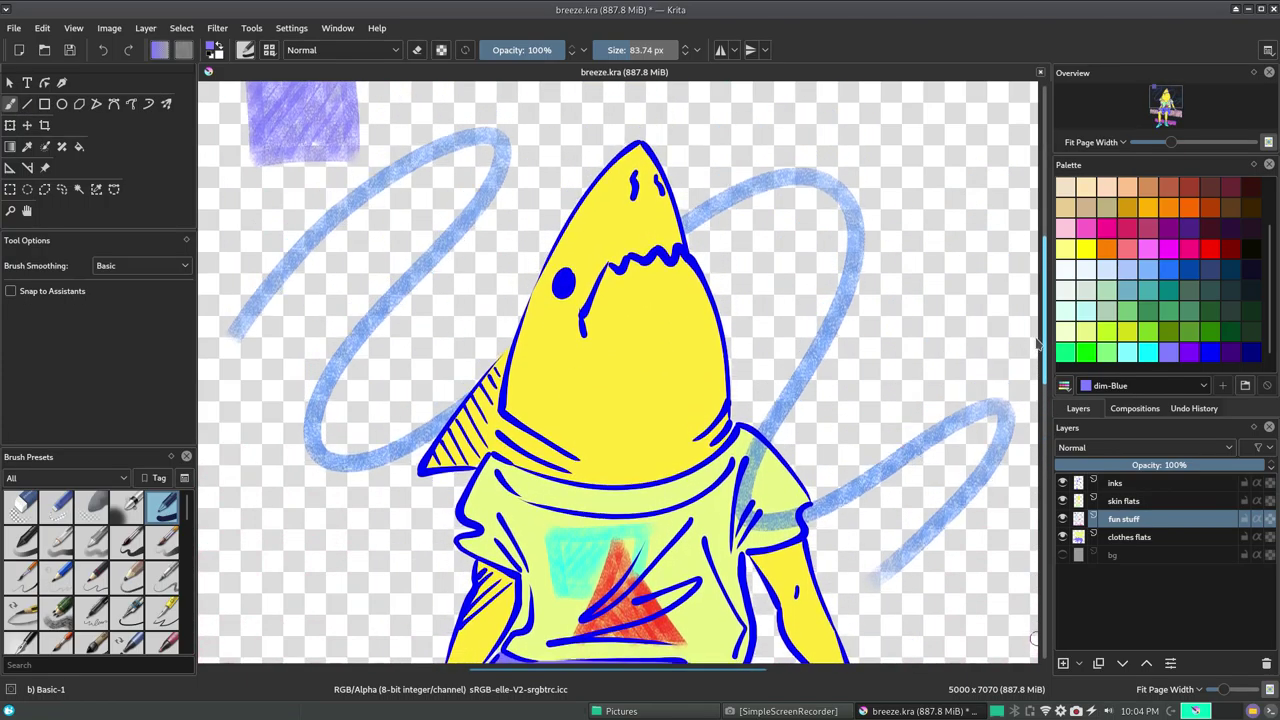
{"action": "left_click_drag", "start_coordinate": [742, 467], "coordinate": [752, 470]}
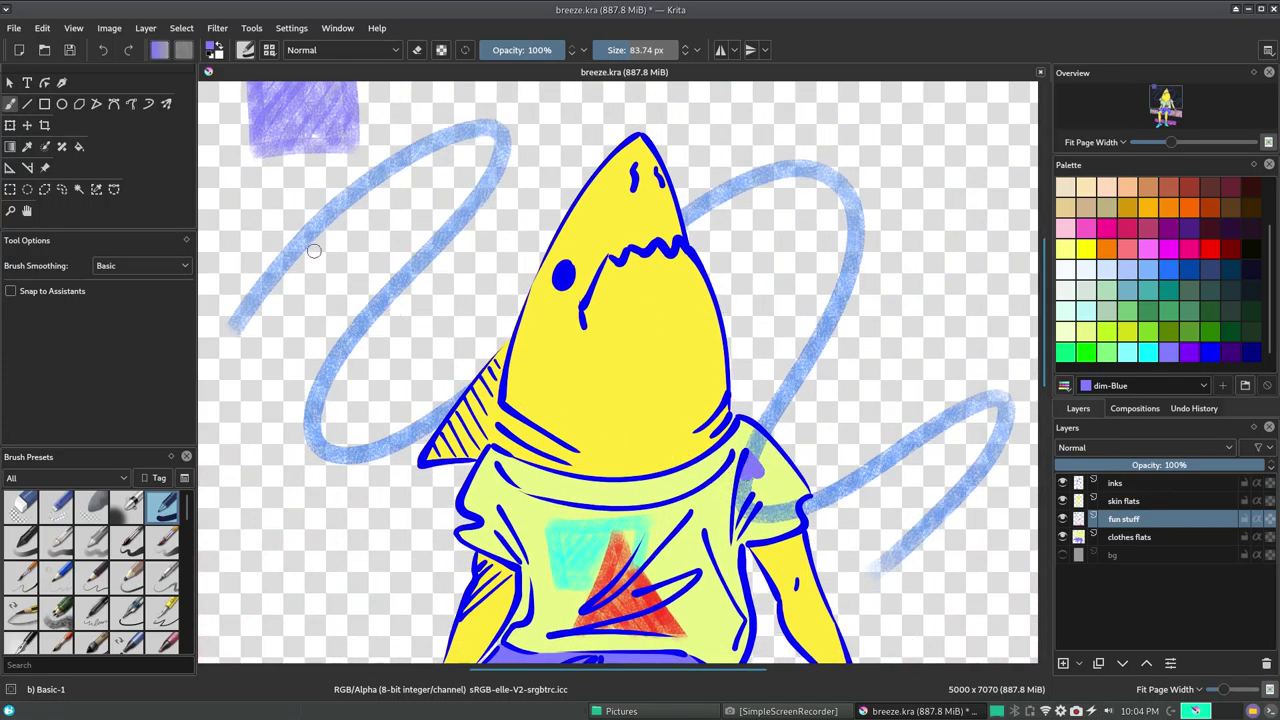
{"action": "left_click", "coordinate": [46, 29]}
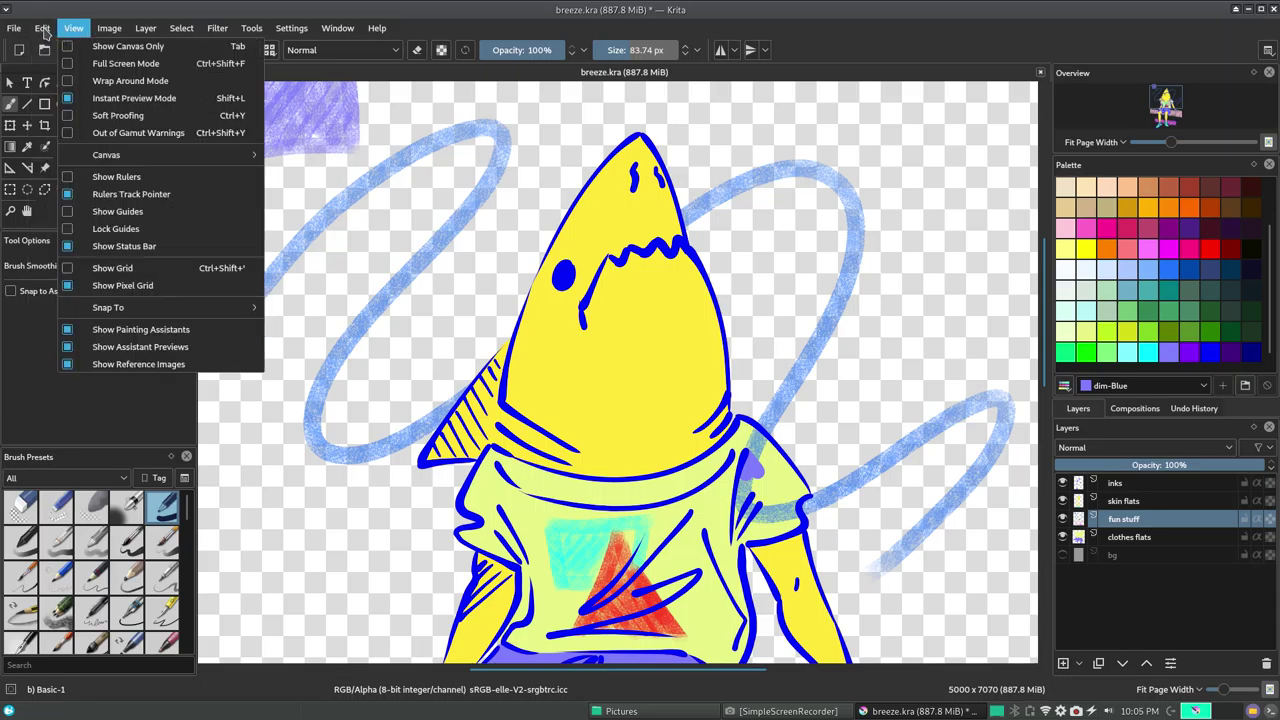
{"action": "left_click", "coordinate": [475, 82]}
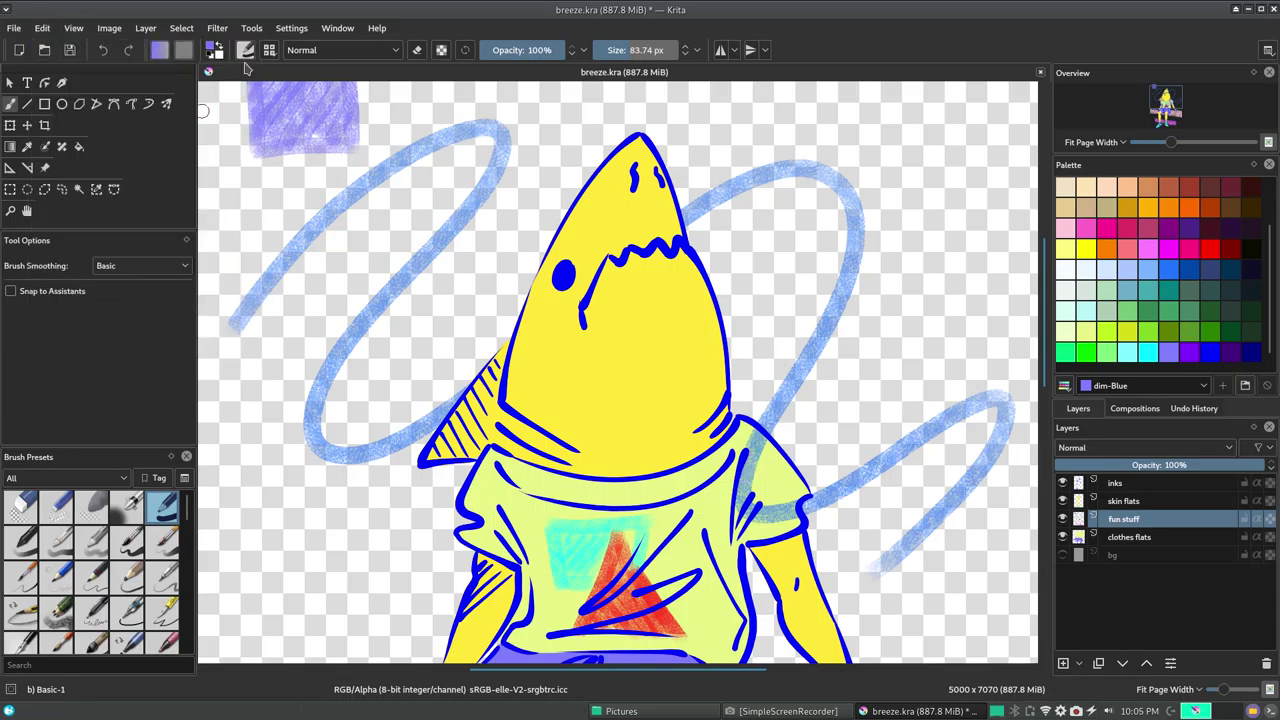
- Erase the light-blue loop where it crosses the shirt sleeve
{"action": "left_click", "coordinate": [419, 51]}
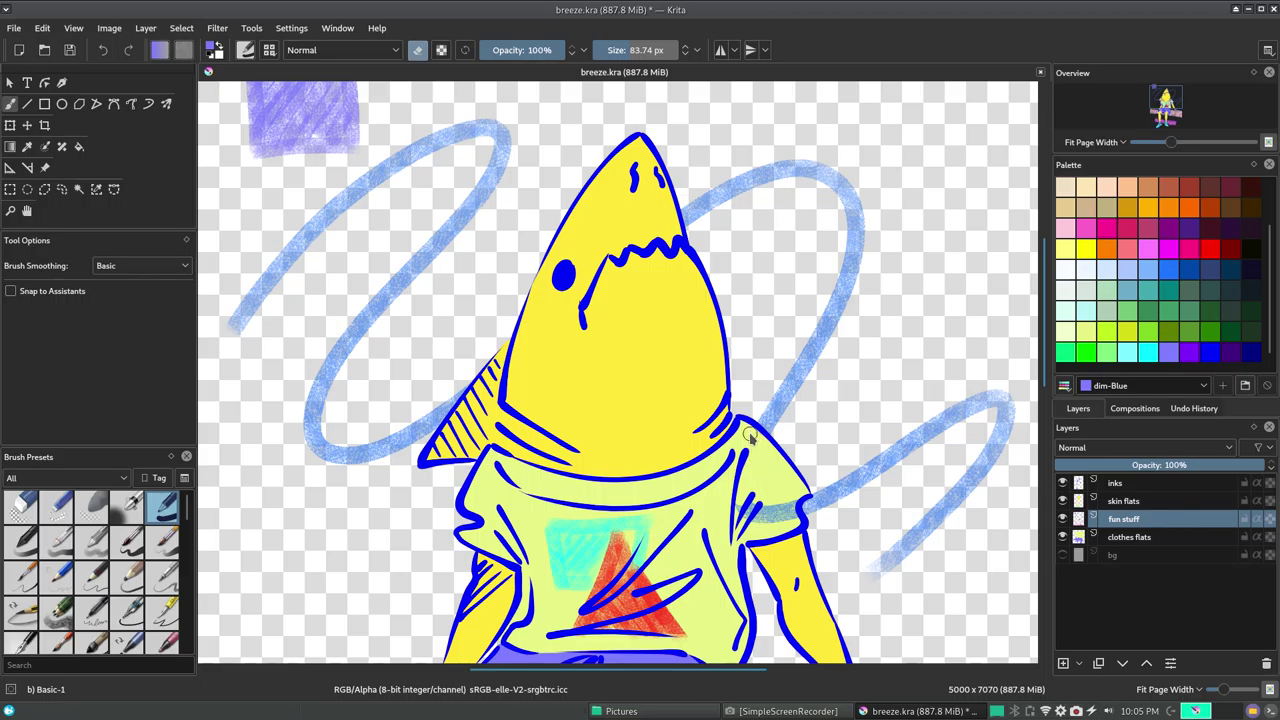
{"action": "left_click_drag", "start_coordinate": [745, 512], "coordinate": [790, 508]}
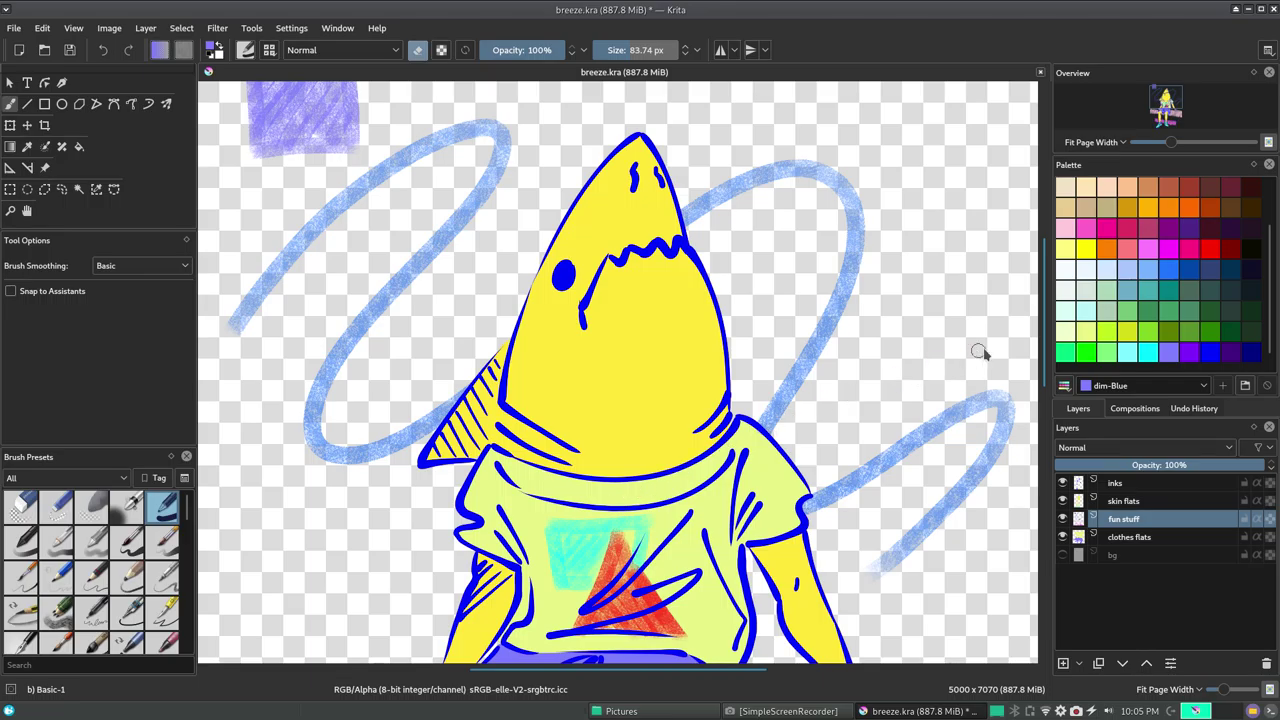
{"action": "mouse_move", "coordinate": [1044, 345]}
{"action": "left_mouse_down"}
{"action": "mouse_move", "coordinate": [1047, 490]}
{"action": "mouse_move", "coordinate": [1046, 420]}
{"action": "left_mouse_up"}
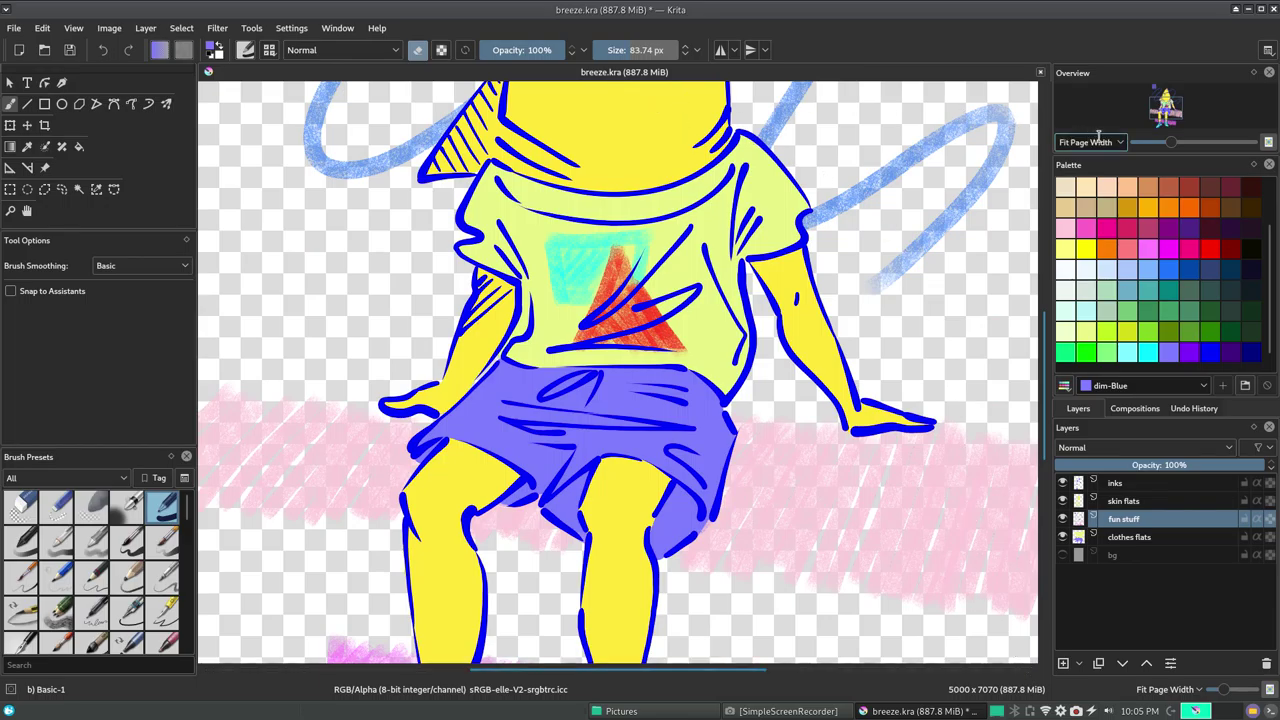
{"action": "left_click", "coordinate": [1104, 142]}
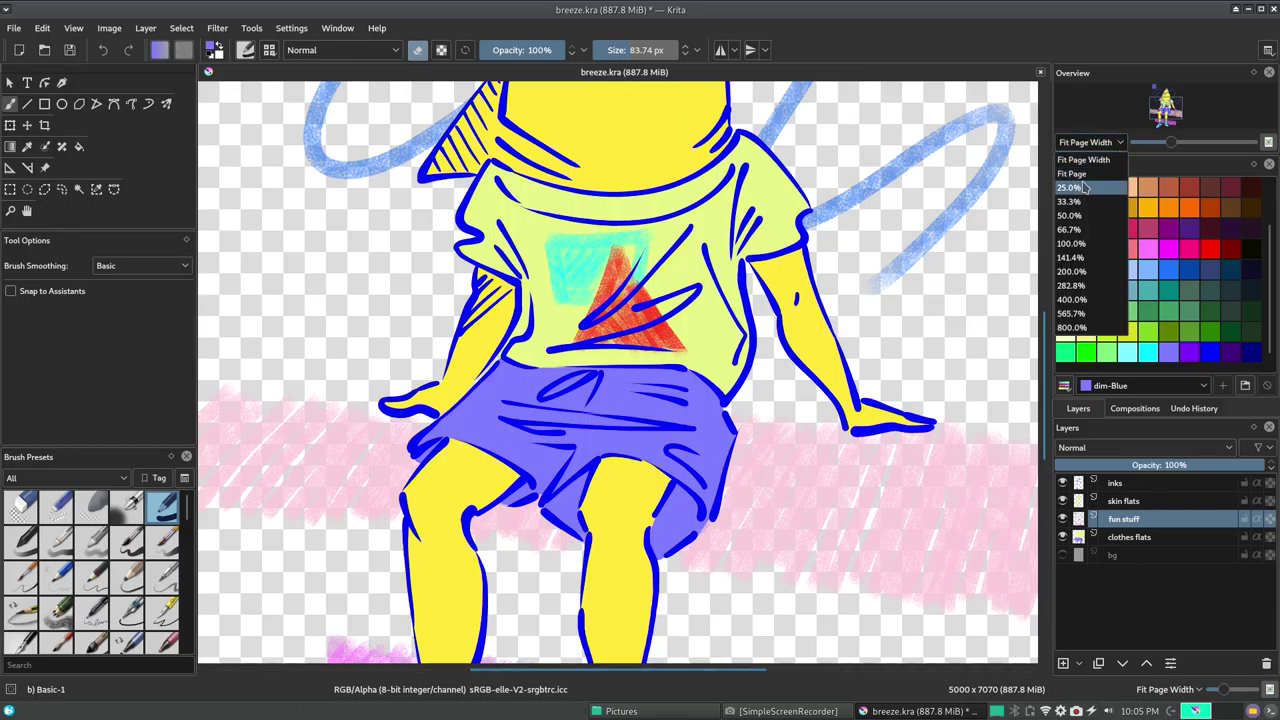
{"action": "left_click", "coordinate": [1075, 173]}
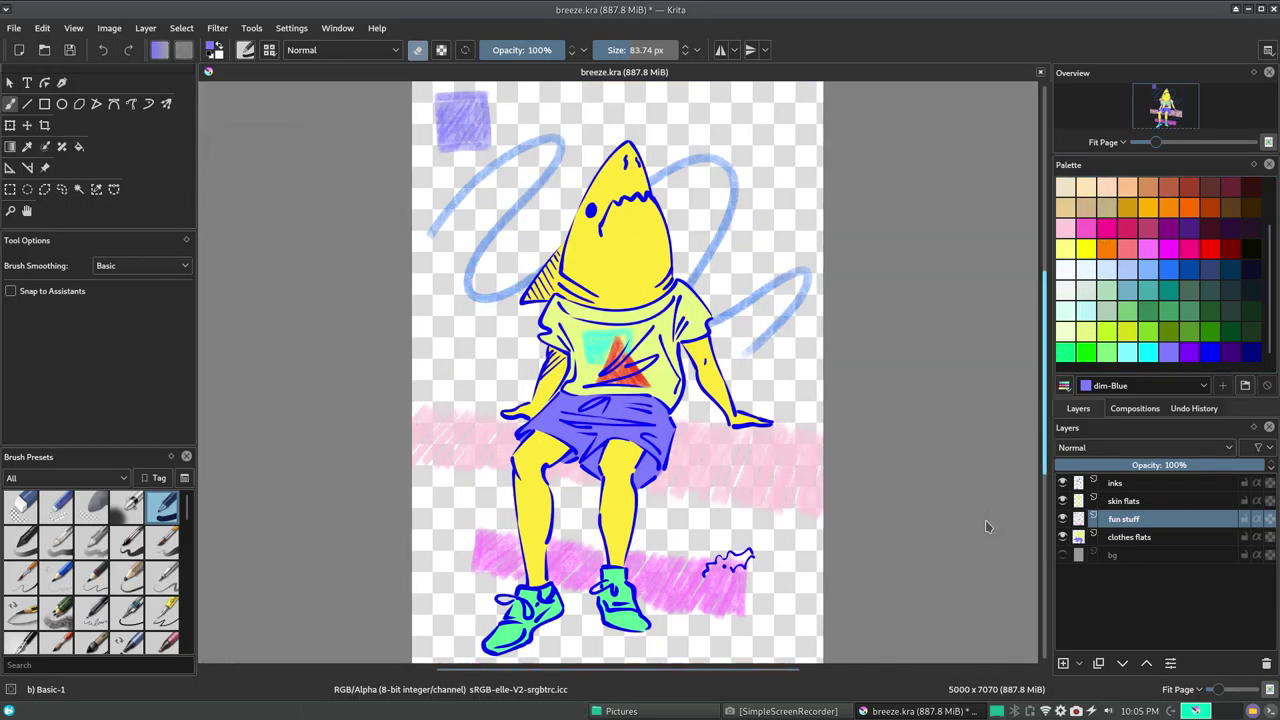
{"action": "left_click", "coordinate": [1125, 537]}
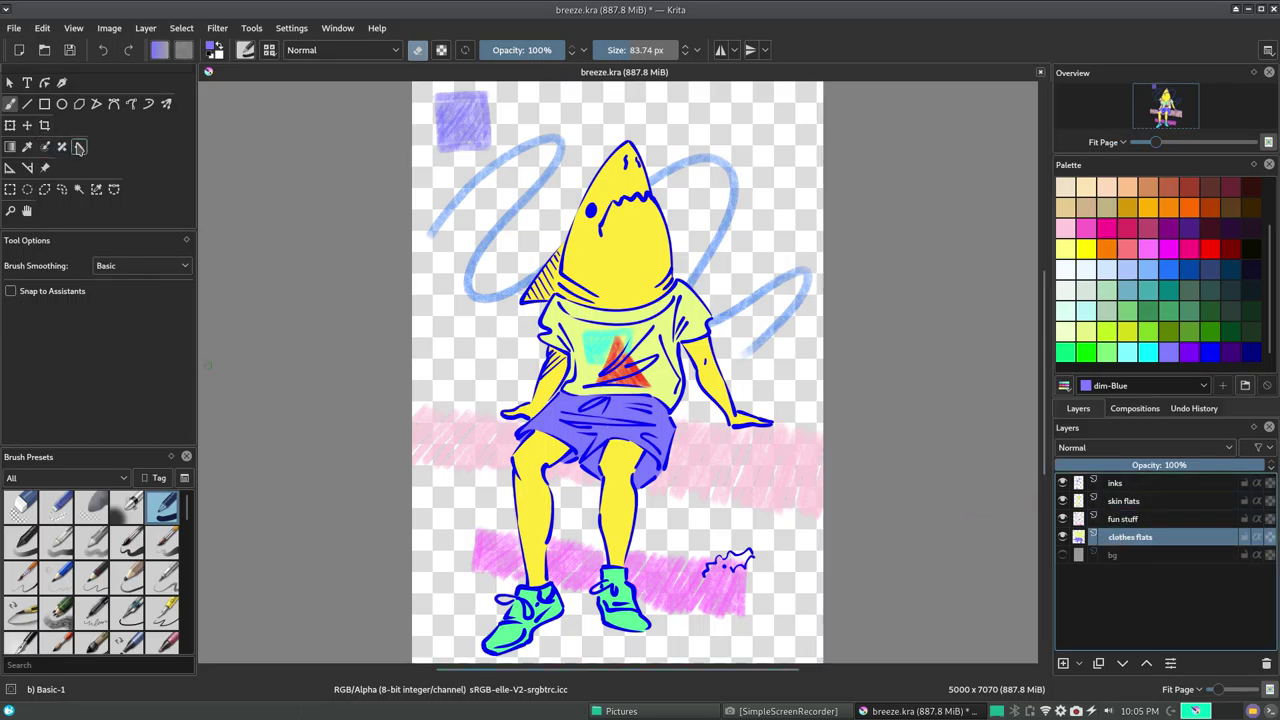
{"action": "left_click", "coordinate": [79, 146]}
{"action": "left_click", "coordinate": [1089, 336]}
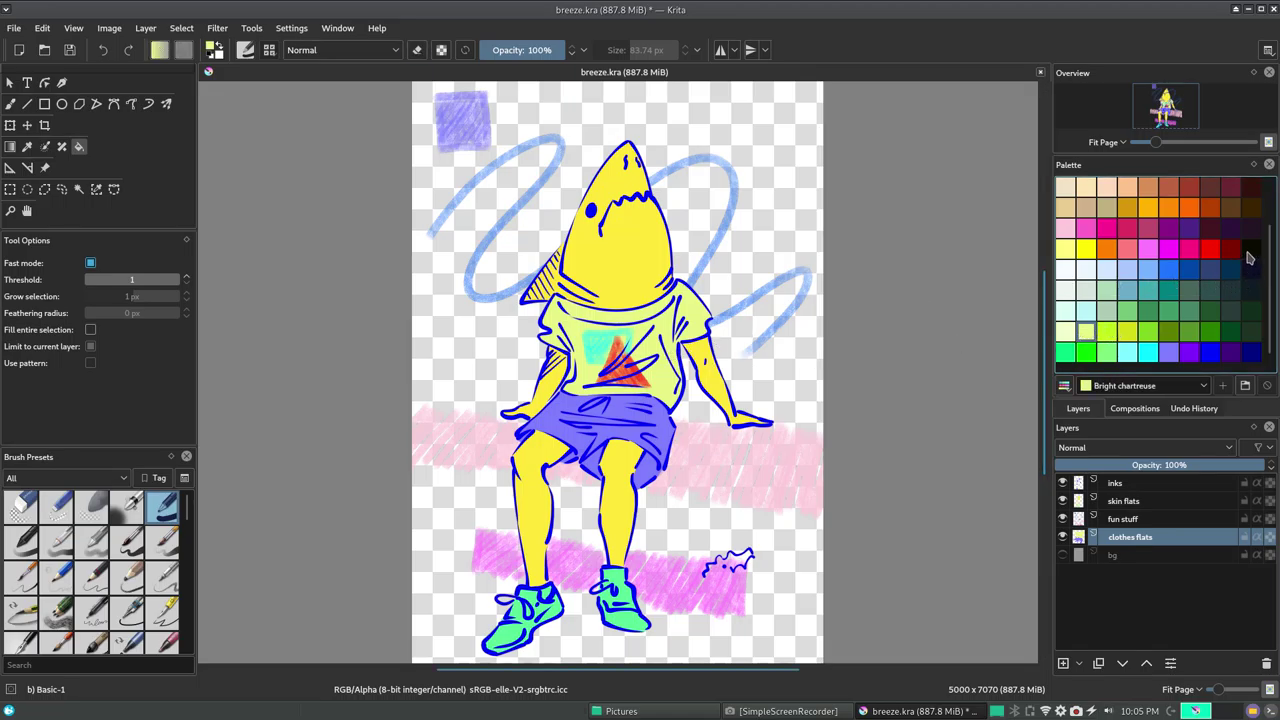
{"action": "left_click", "coordinate": [1086, 255]}
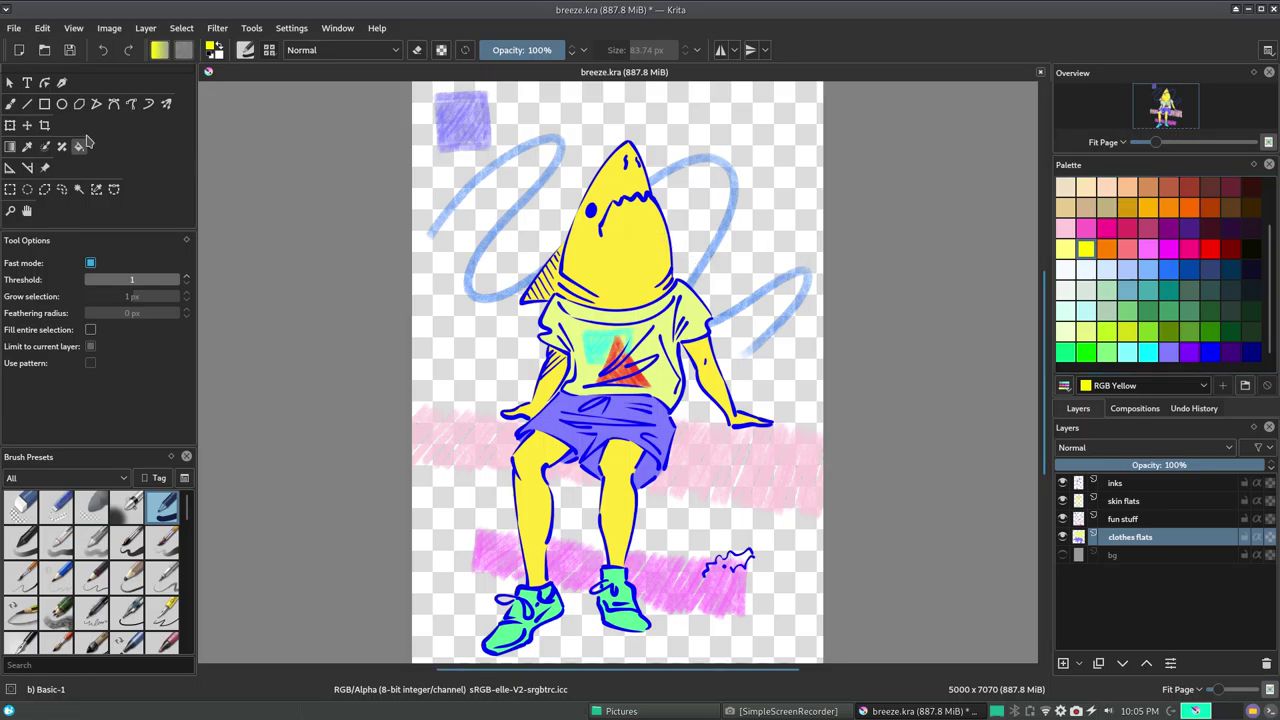
{"action": "left_click", "coordinate": [700, 278]}
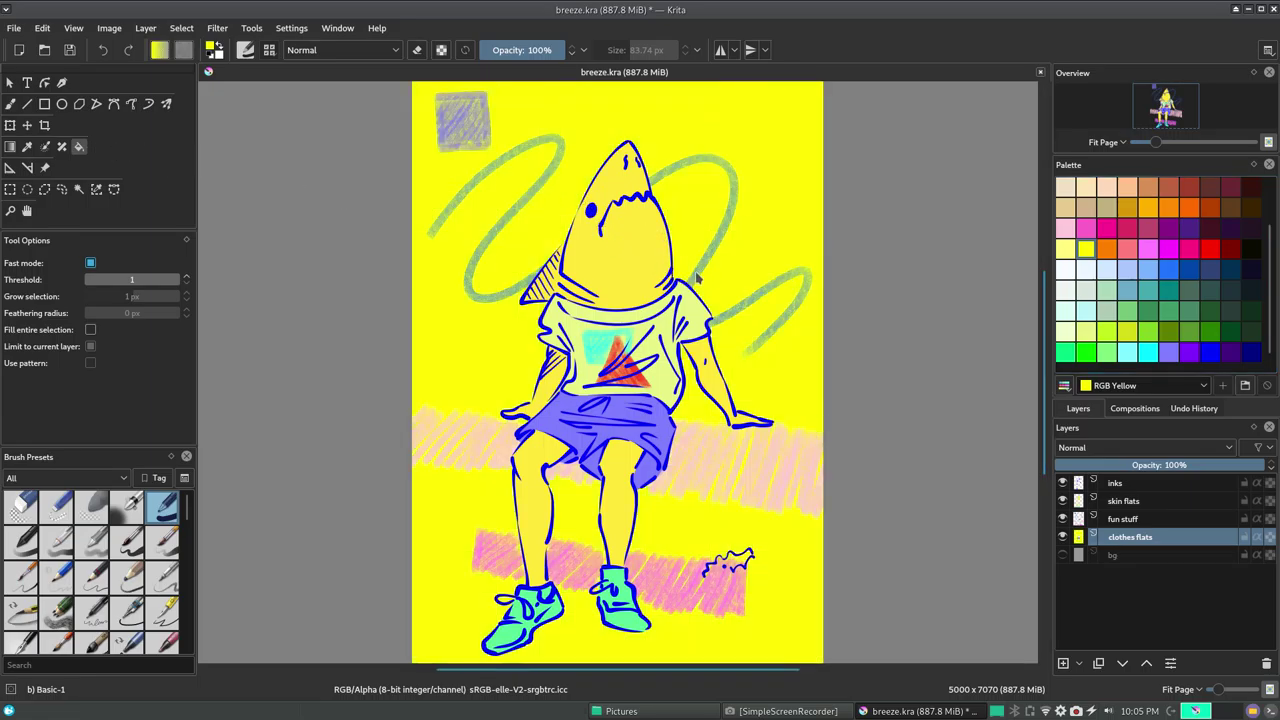
{"action": "left_click", "coordinate": [42, 28]}
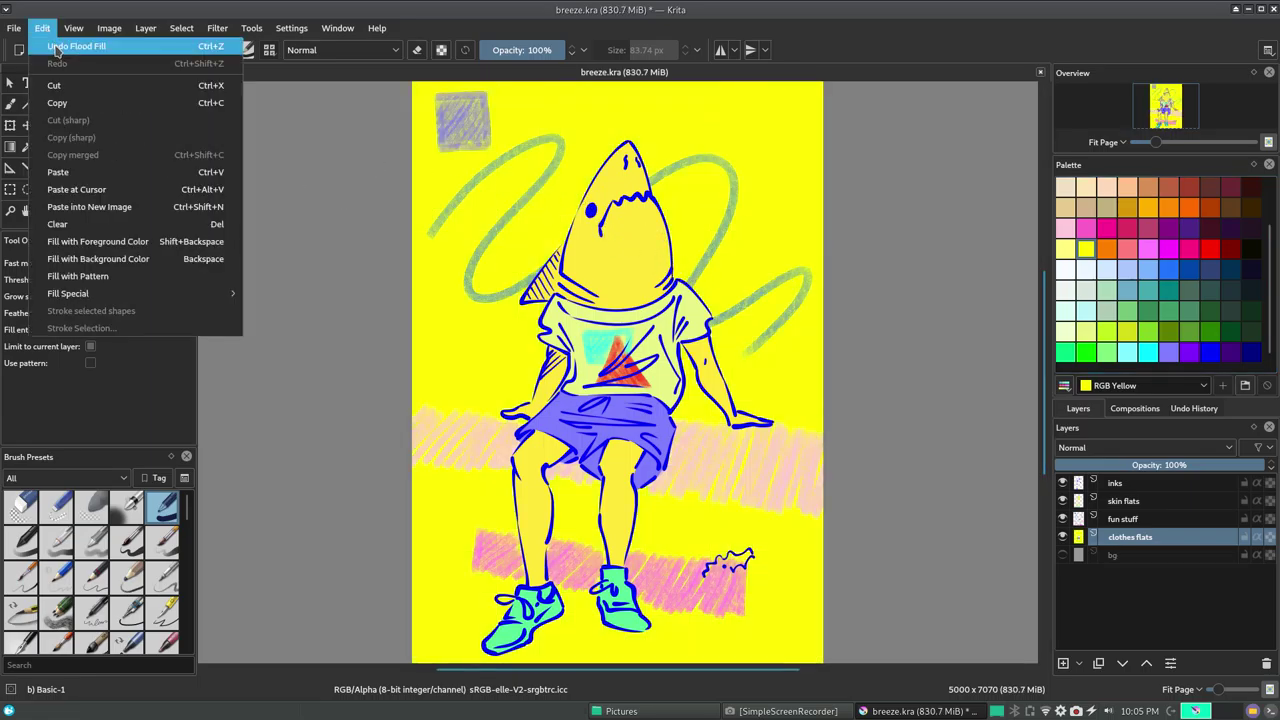
{"action": "left_click", "coordinate": [70, 48]}
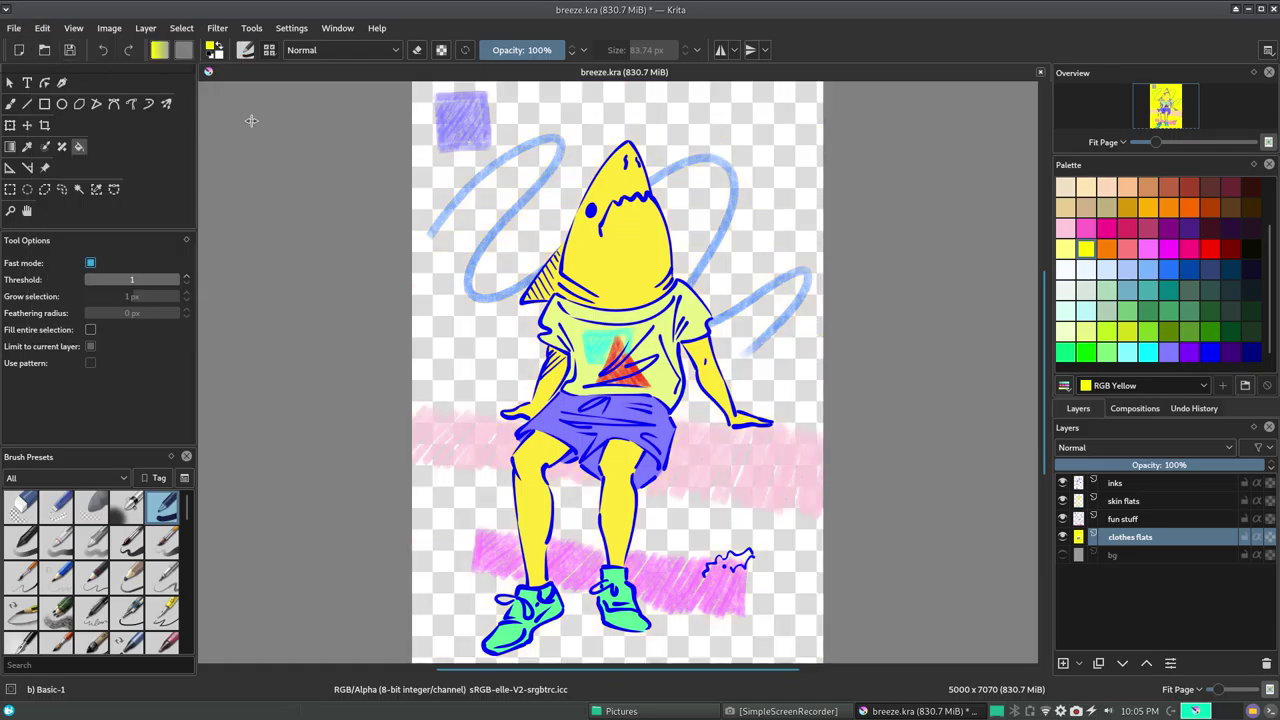
{"action": "left_click", "coordinate": [1124, 501]}
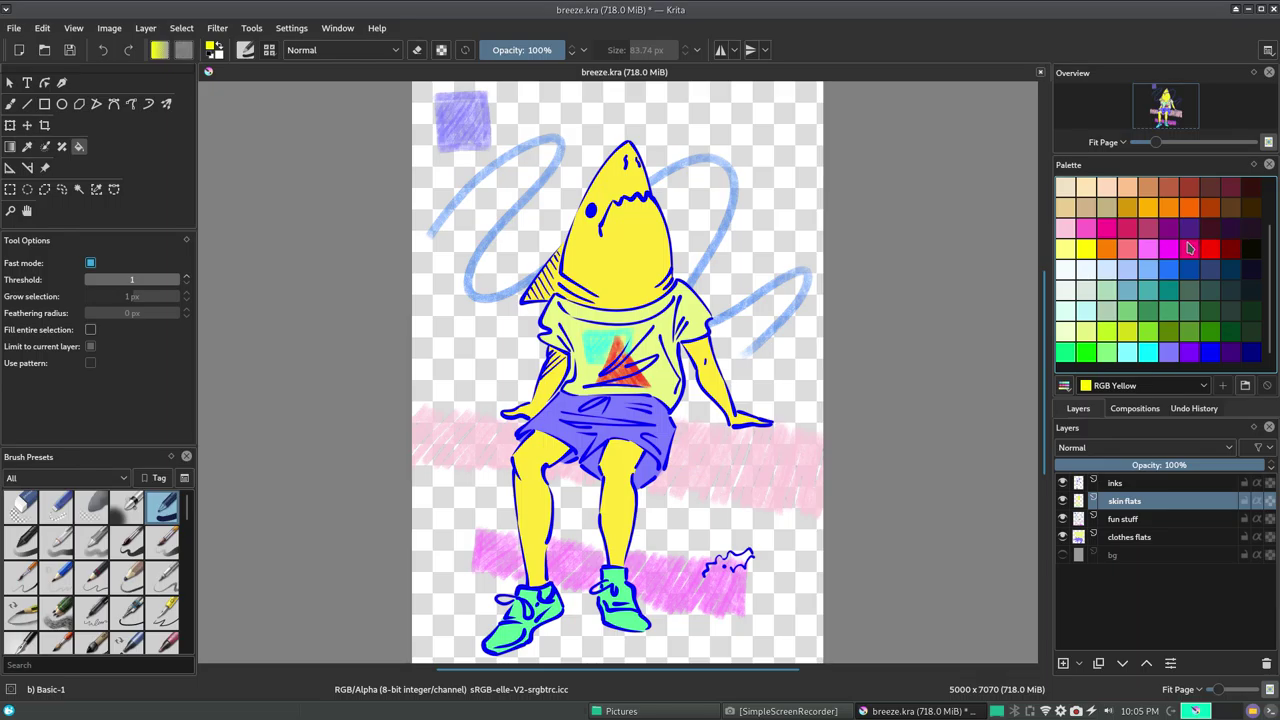
- Try Tangerine, Carnation and Cerulean frost fills on the shark head, undoing each
{"action": "left_click", "coordinate": [1150, 207]}
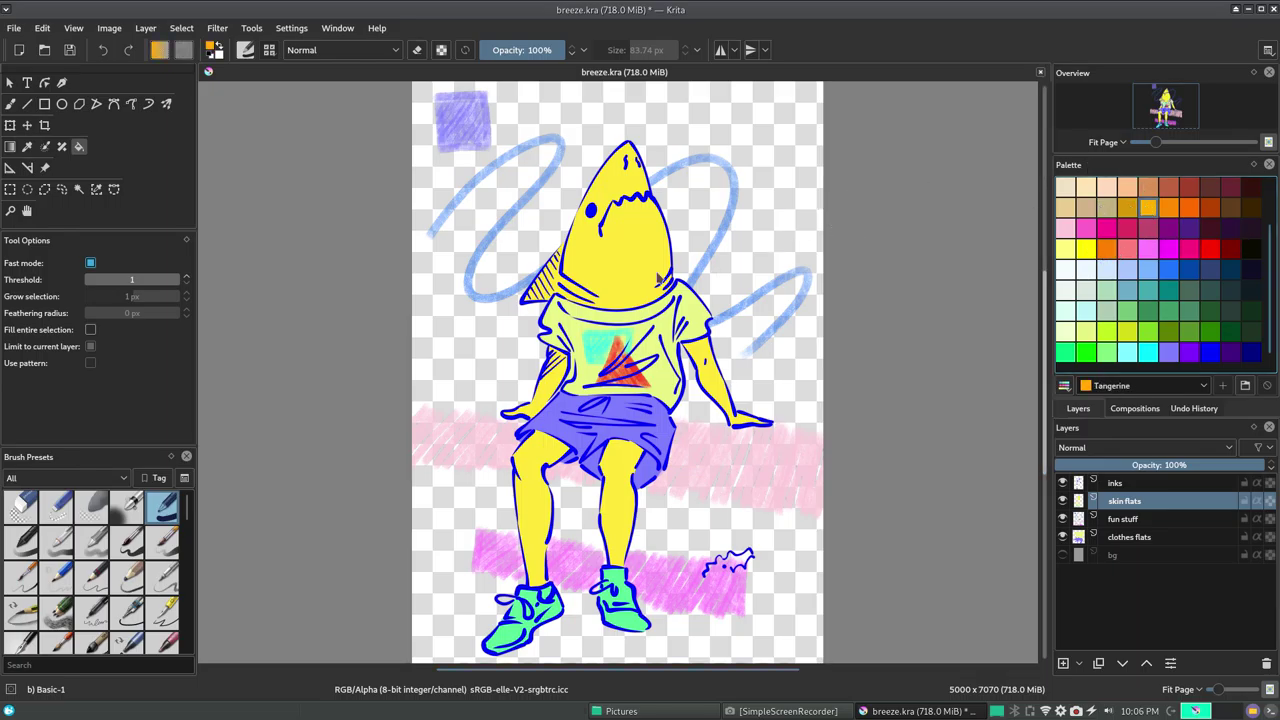
{"action": "left_click", "coordinate": [624, 275]}
{"action": "key", "text": "ctrl+z"}
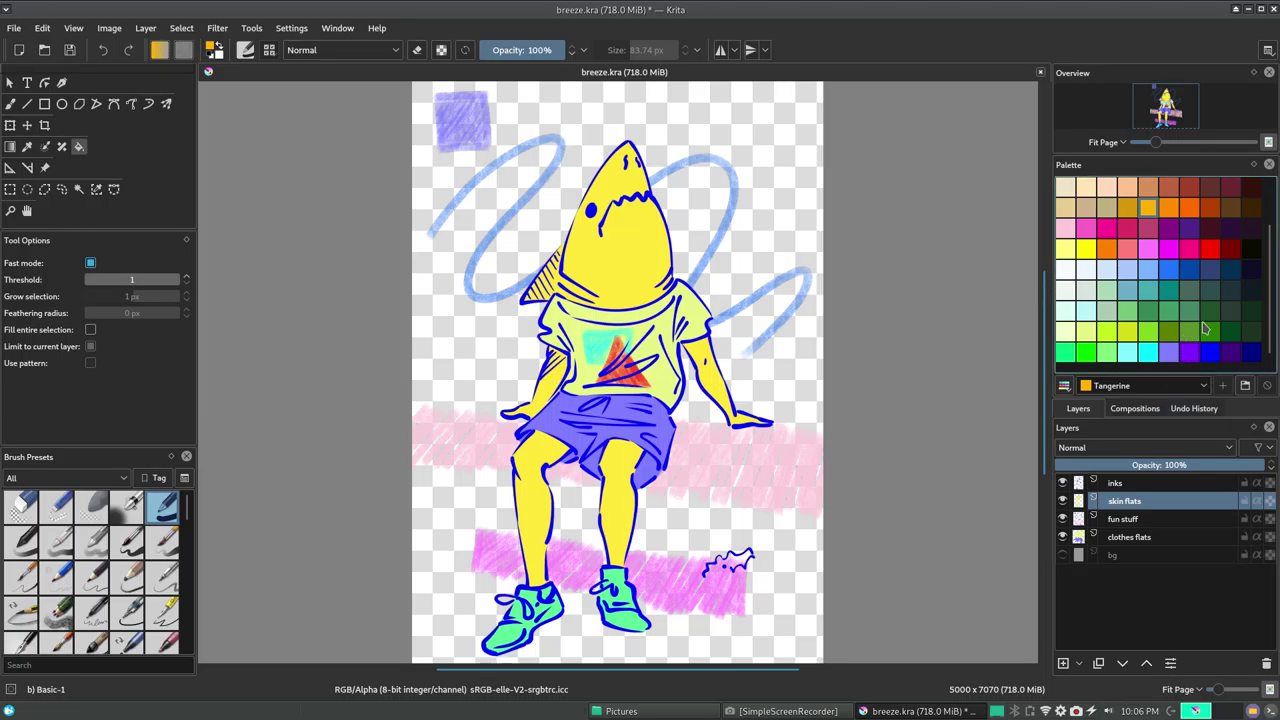
{"action": "scroll", "coordinate": [1215, 300], "scroll_direction": "up", "scroll_amount": 2}
{"action": "scroll", "coordinate": [1226, 273], "scroll_direction": "up", "scroll_amount": 1}
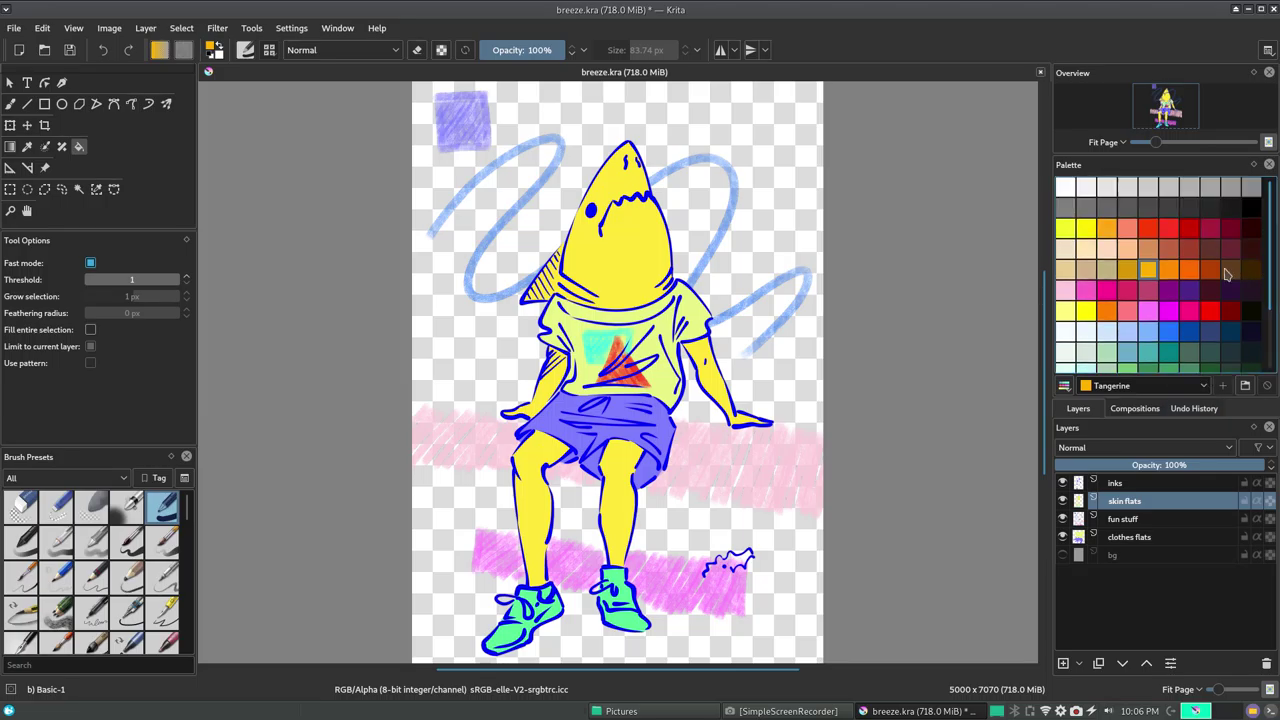
{"action": "left_click", "coordinate": [1127, 311]}
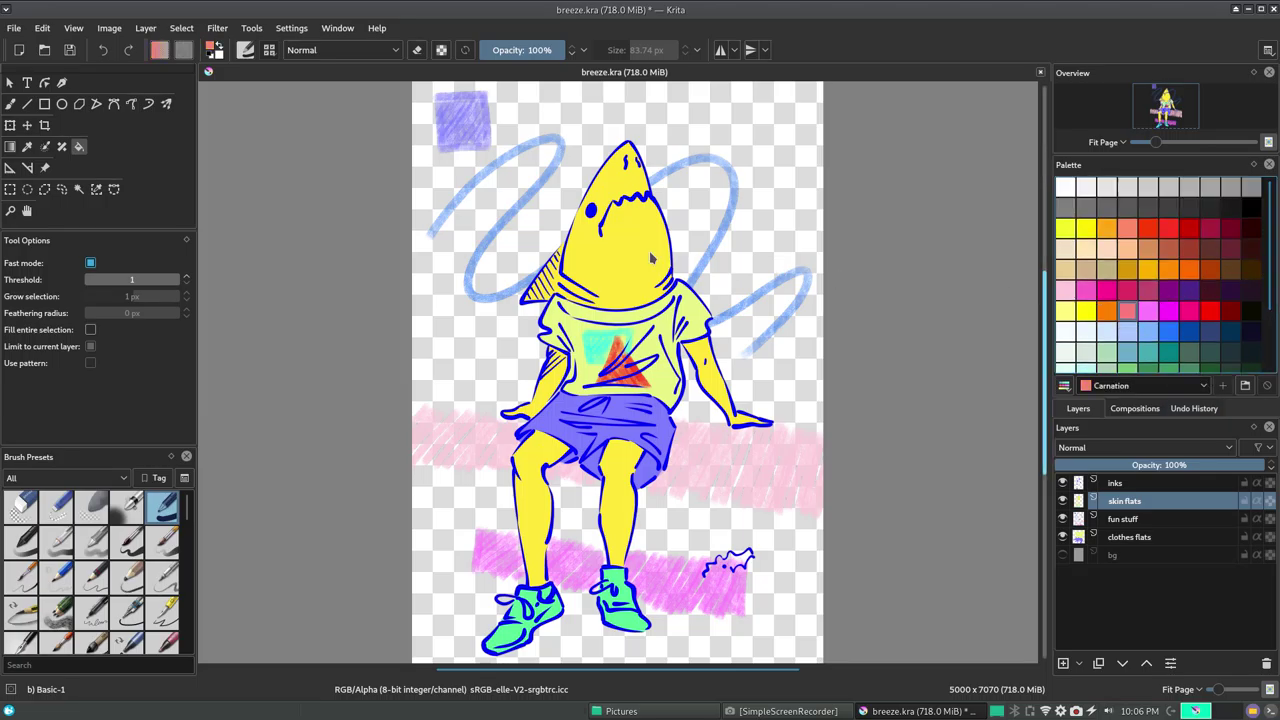
{"action": "left_click", "coordinate": [652, 258]}
{"action": "key", "text": "ctrl+z"}
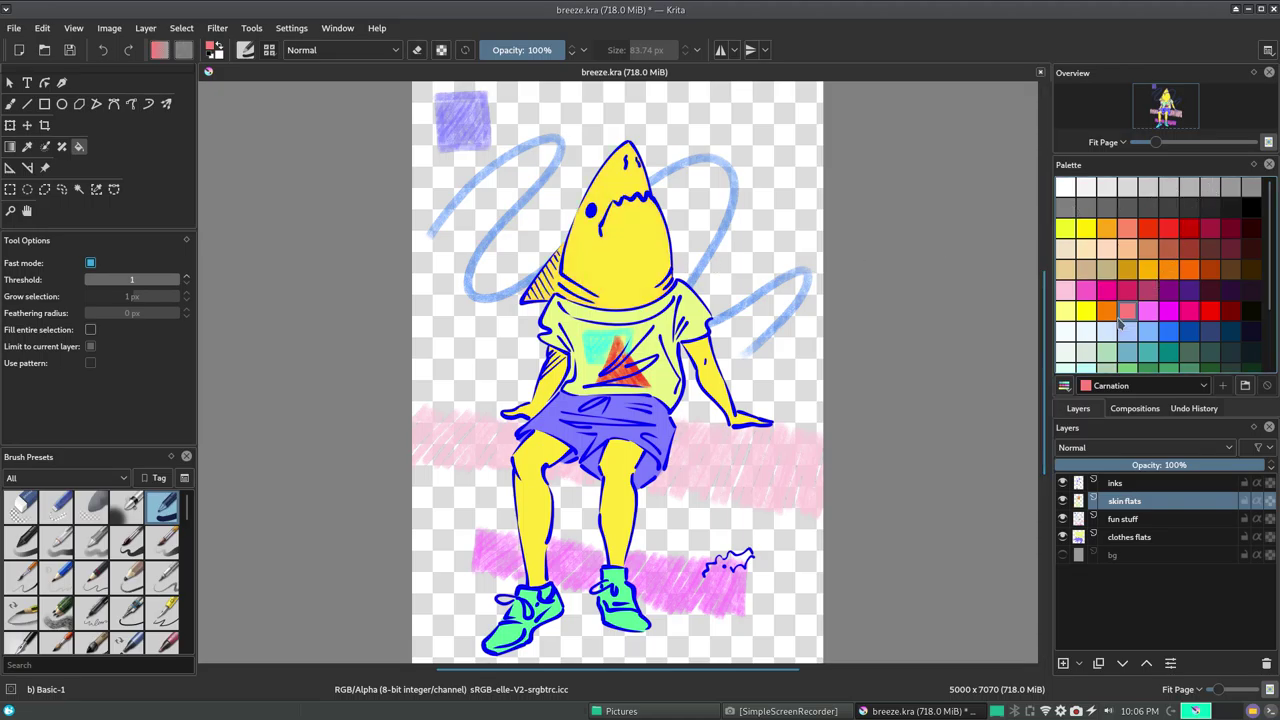
{"action": "left_click", "coordinate": [1127, 352]}
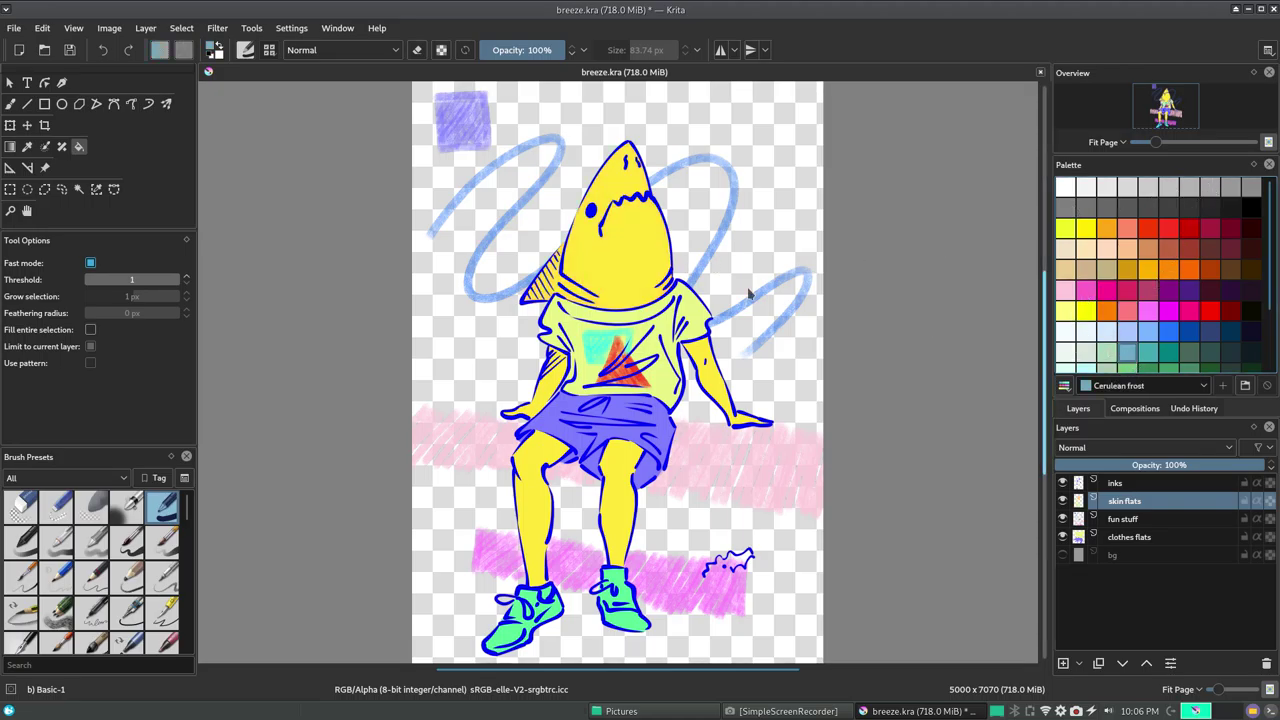
{"action": "key", "text": "BackSpace"}
{"action": "key", "text": "ctrl+z"}
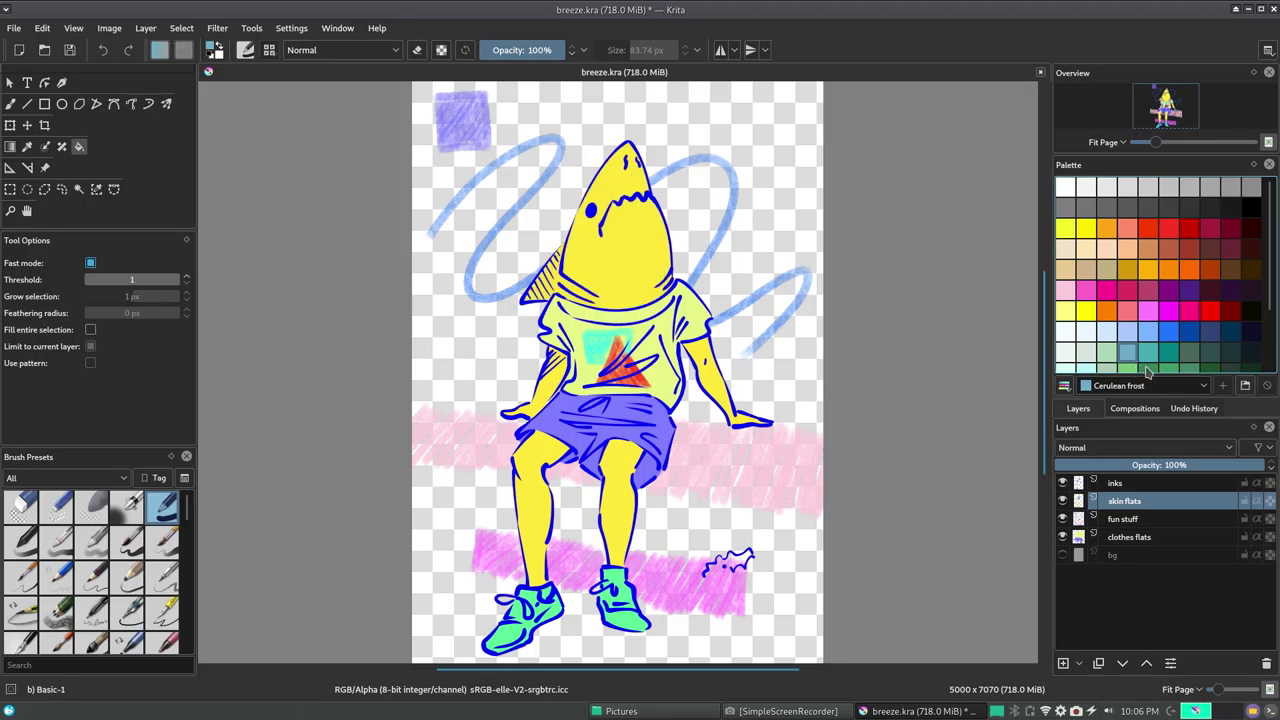
- Try Deep aquamarine and Green-yellow head fills, undoing each one
{"action": "left_click", "coordinate": [1148, 352]}
{"action": "scroll", "coordinate": [1120, 358], "scroll_direction": "down", "scroll_amount": 1}
{"action": "key", "text": "BackSpace"}
{"action": "key", "text": "ctrl+z"}
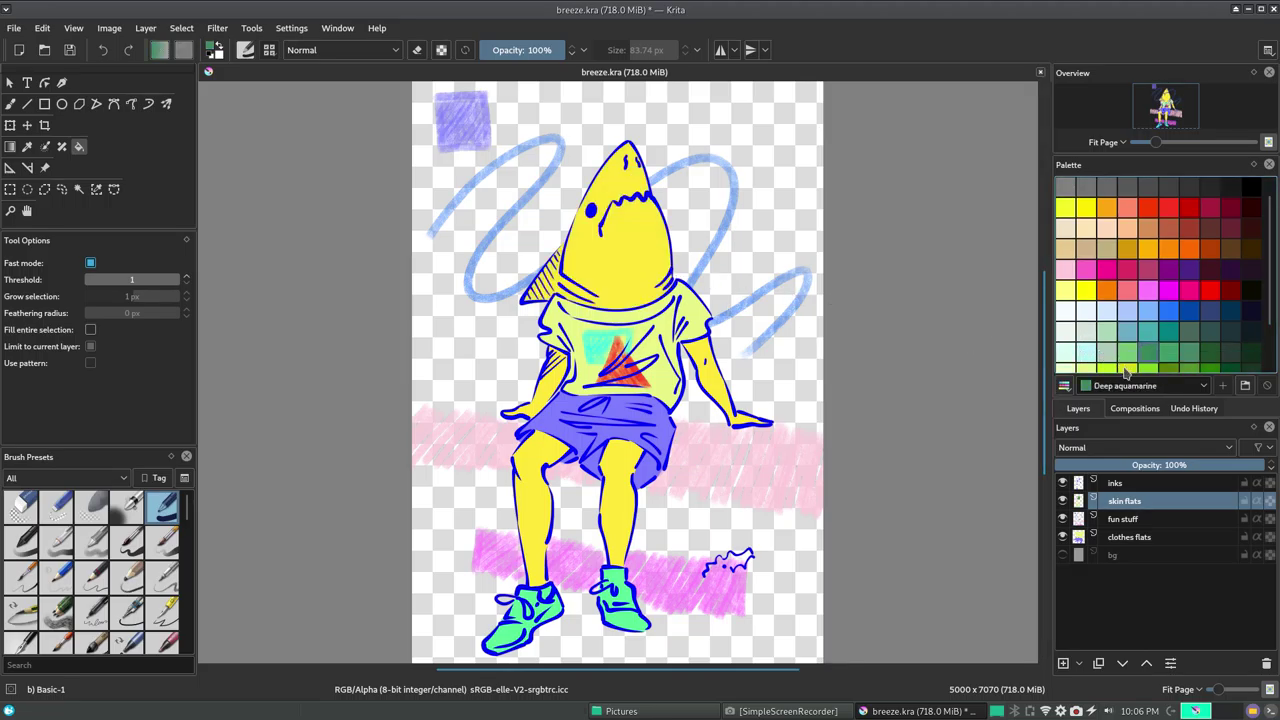
{"action": "left_click", "coordinate": [1107, 370]}
{"action": "scroll", "coordinate": [1105, 370], "scroll_direction": "down", "scroll_amount": 1}
{"action": "key", "text": "BackSpace"}
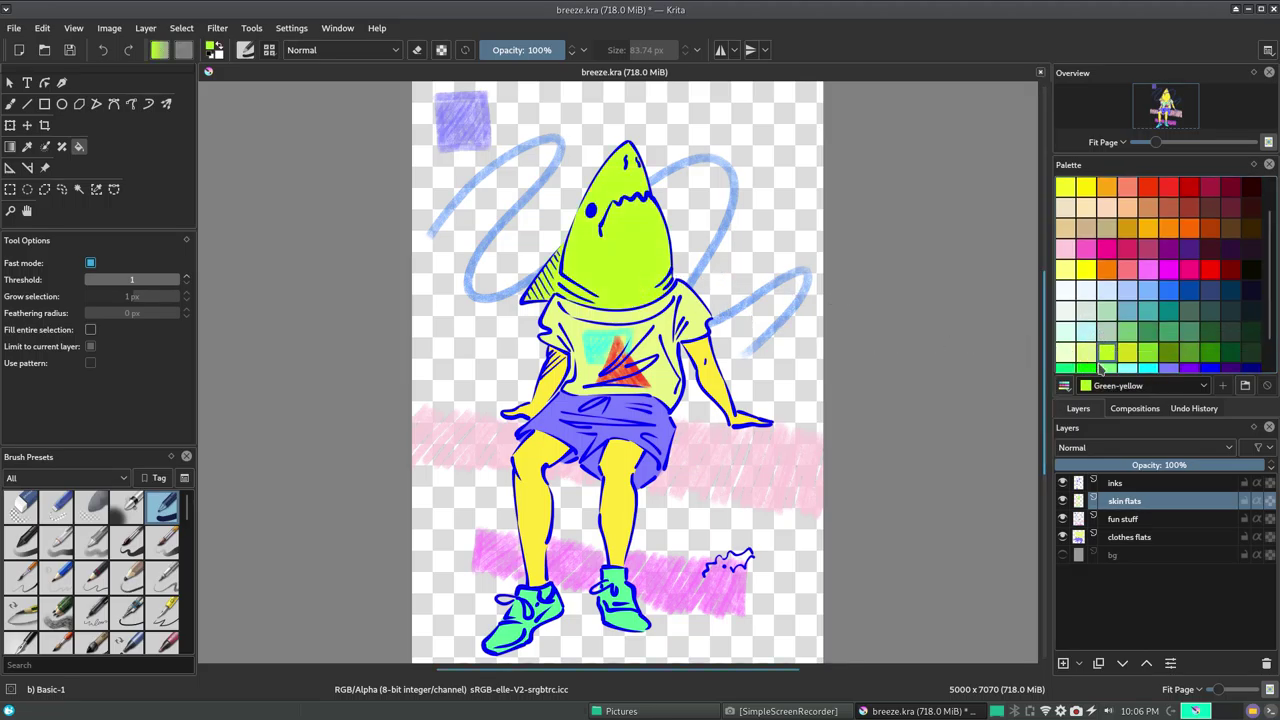
{"action": "key", "text": "ctrl+z"}
- Try and undo Bright chartreuse on the head, then fill the skin layer's empty area with Calamansi
{"action": "left_click", "coordinate": [1085, 352]}
{"action": "left_click", "coordinate": [605, 265]}
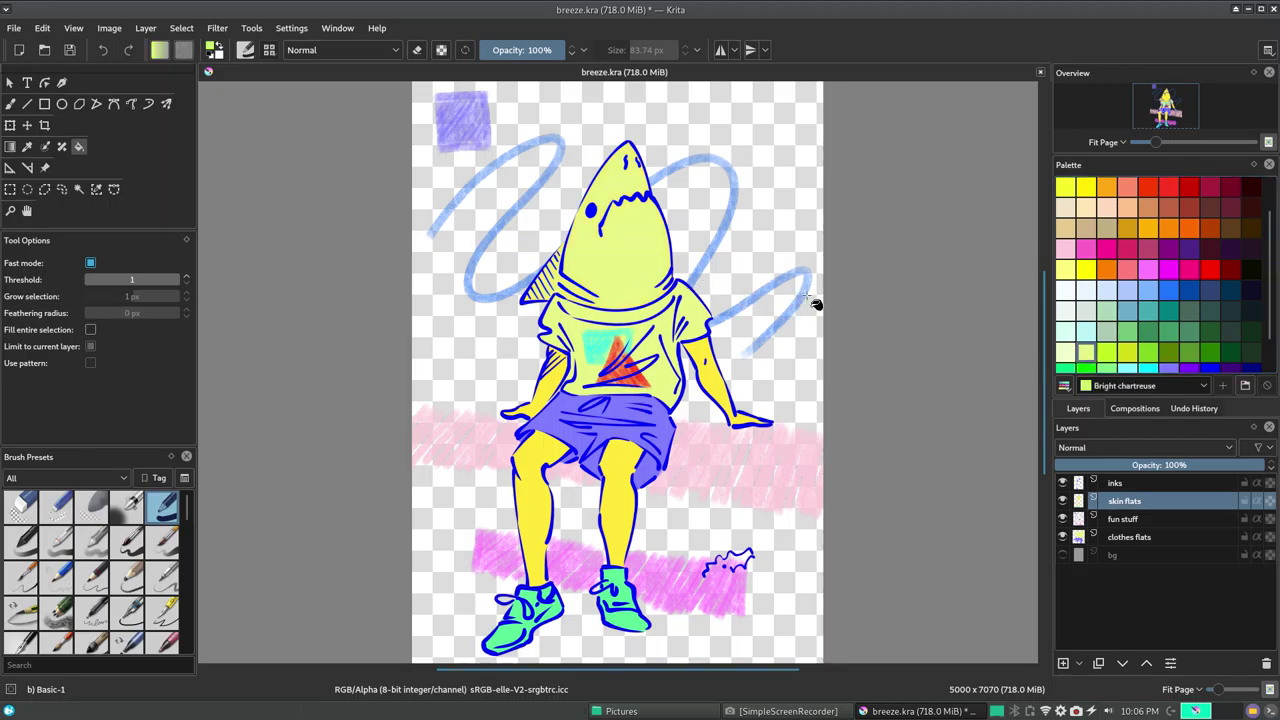
{"action": "key", "text": "ctrl+z"}
{"action": "left_click", "coordinate": [1065, 352]}
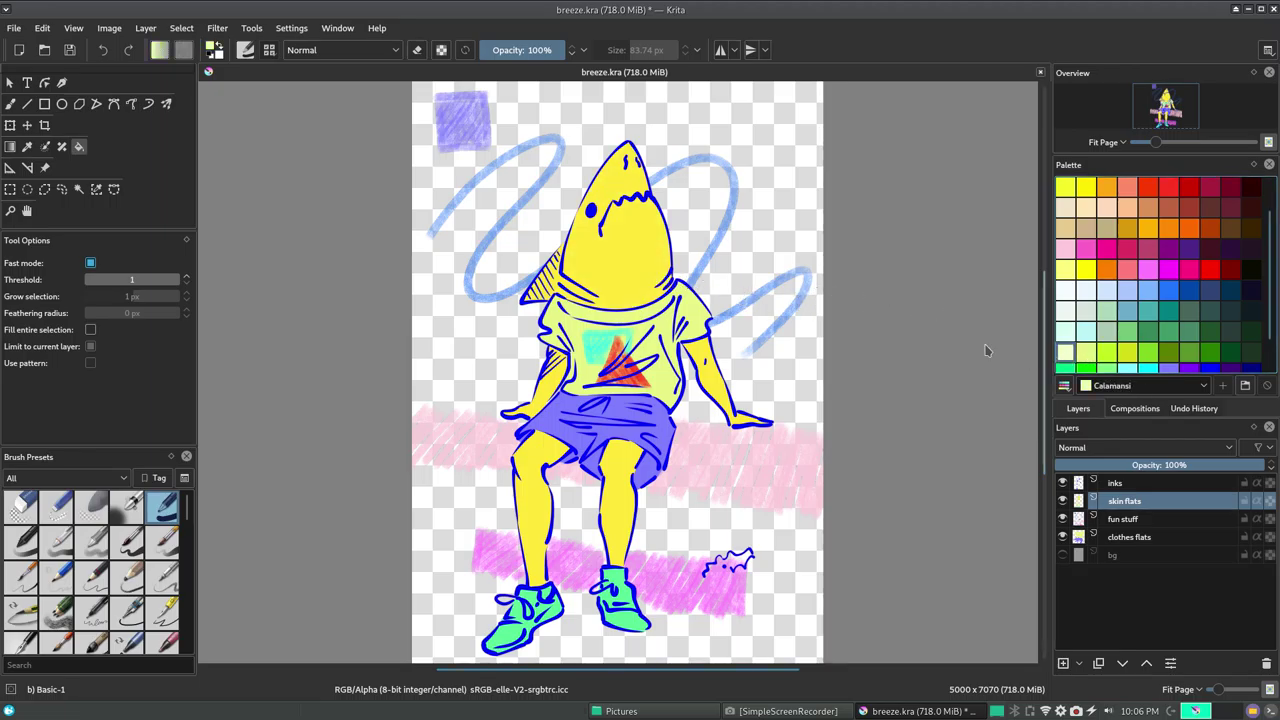
{"action": "left_click", "coordinate": [692, 328]}
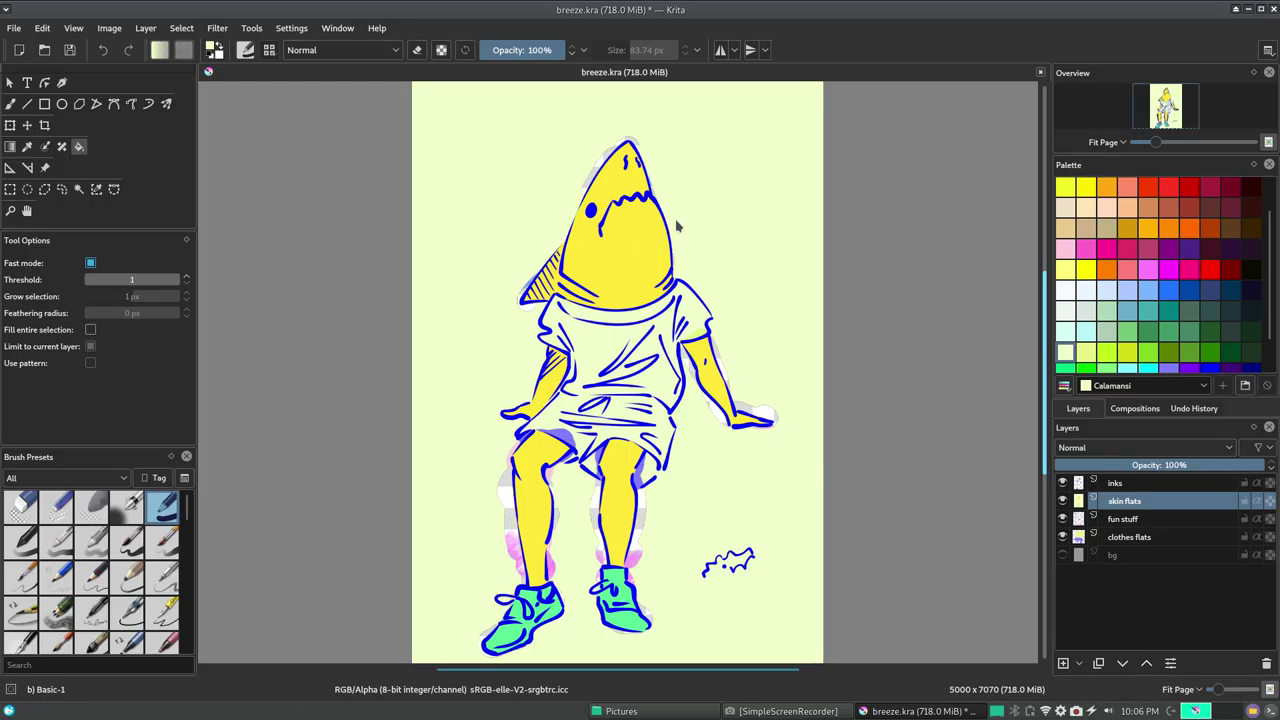
- Undo the layer-wide Calamansi fill, retry Calamansi on the head and canvas, undoing both
{"action": "key", "text": "ctrl+z"}
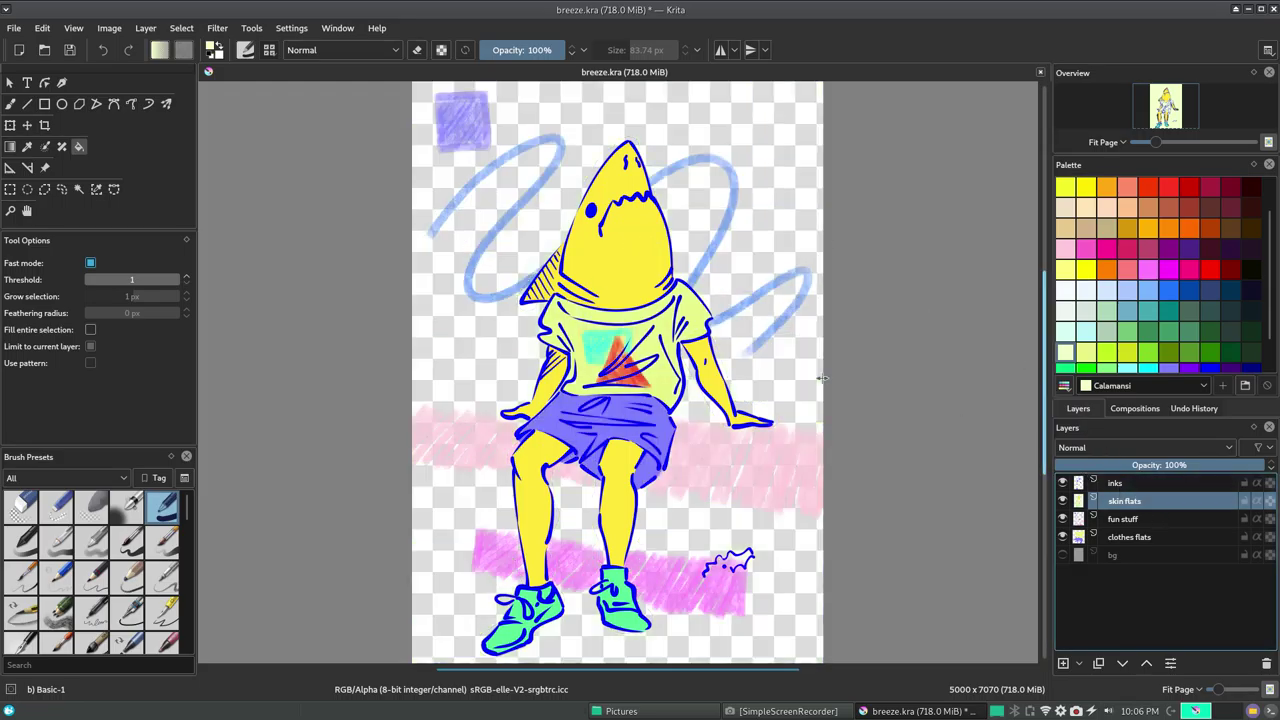
{"action": "left_click", "coordinate": [617, 287]}
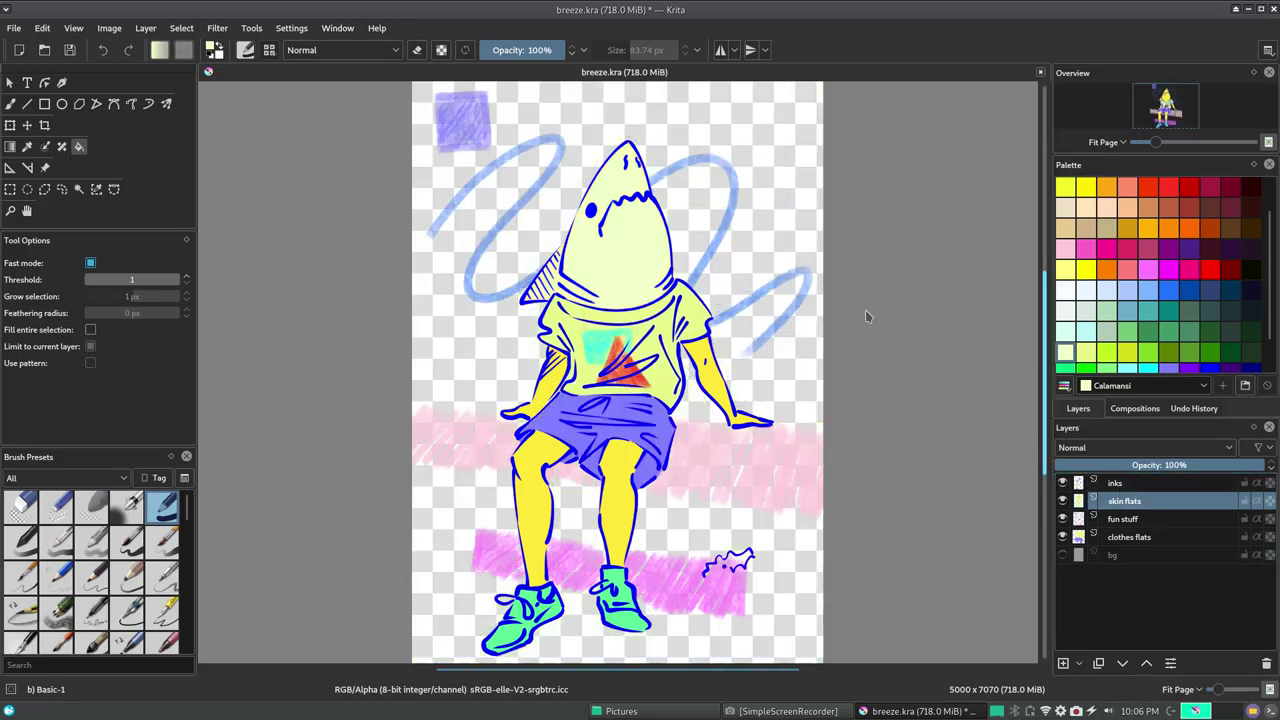
{"action": "key", "text": "ctrl+z"}
{"action": "left_click", "coordinate": [660, 330]}
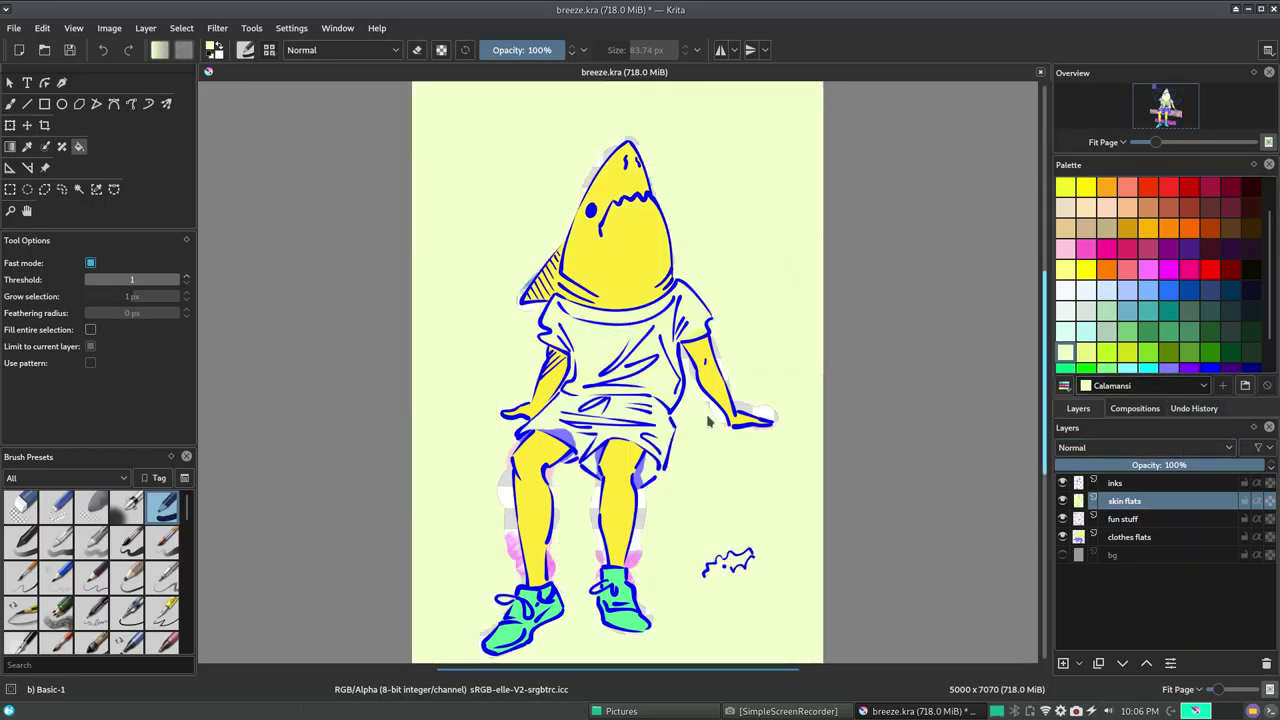
{"action": "key", "text": "ctrl+z"}
- Fill the shirt on clothes flats with pale Calamansi and pick Bright chartreuse
{"action": "left_click", "coordinate": [1130, 537]}
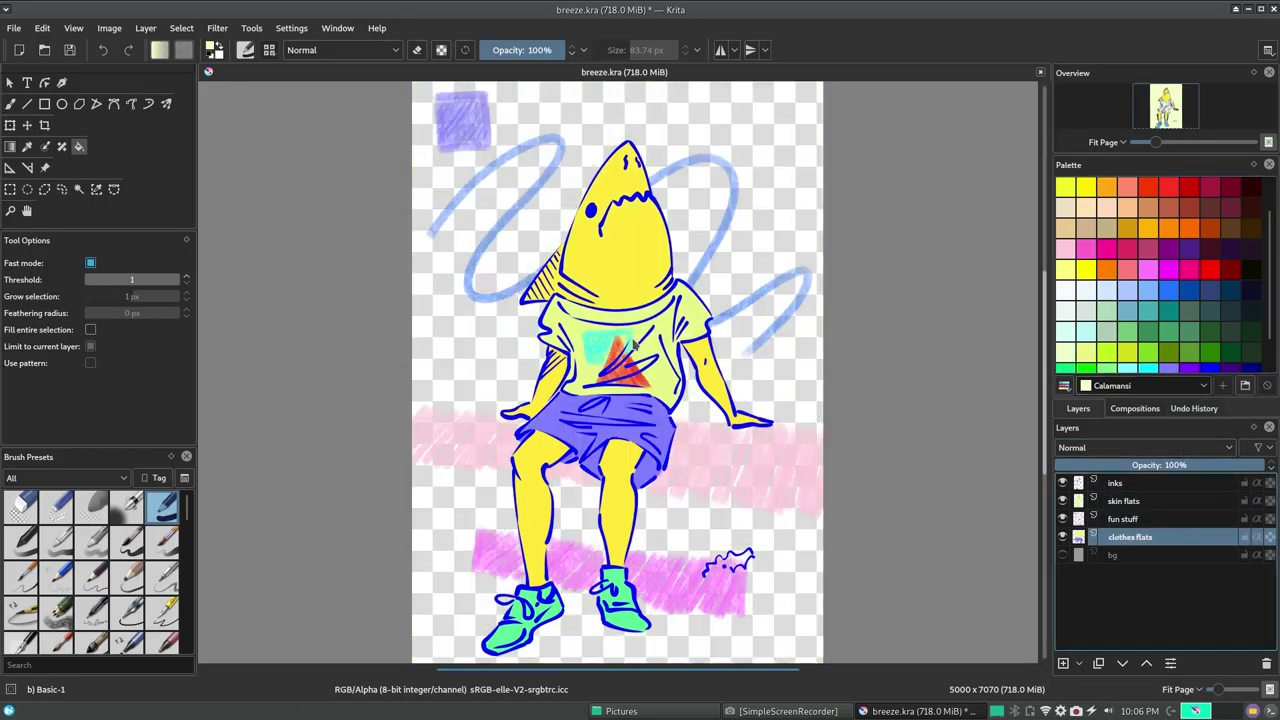
{"action": "left_click", "coordinate": [662, 328]}
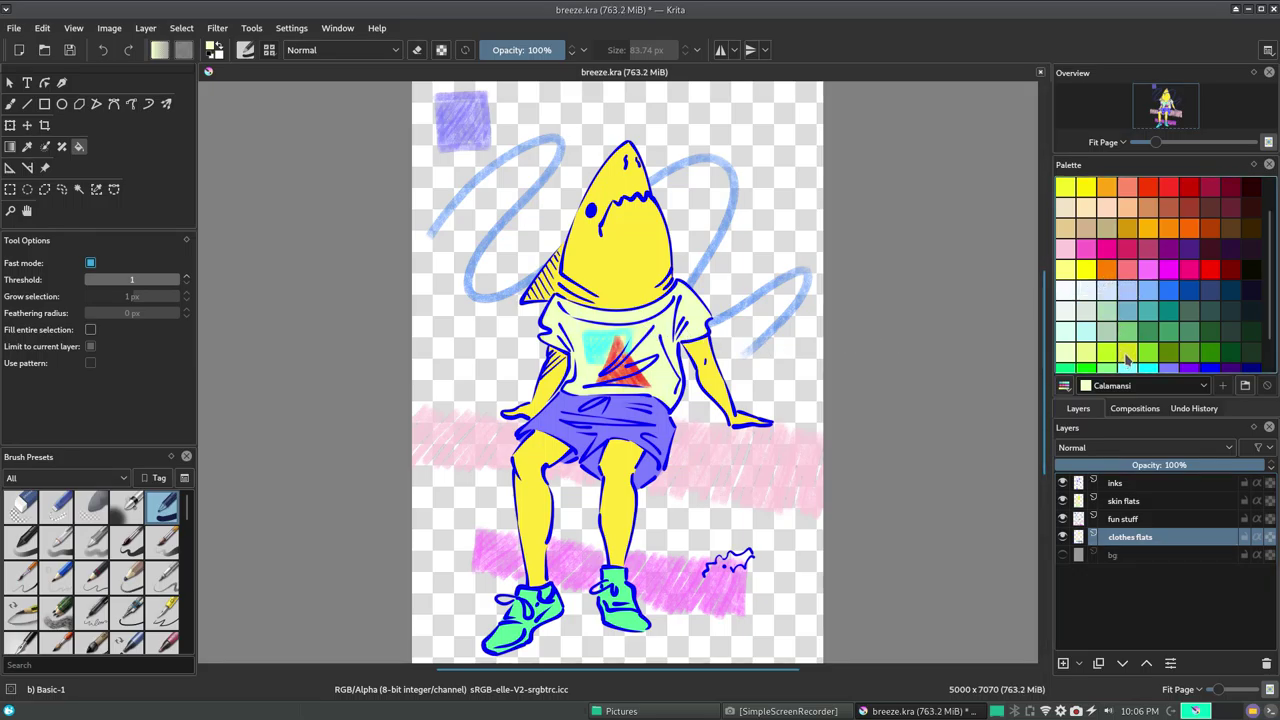
{"action": "left_click", "coordinate": [1086, 353]}
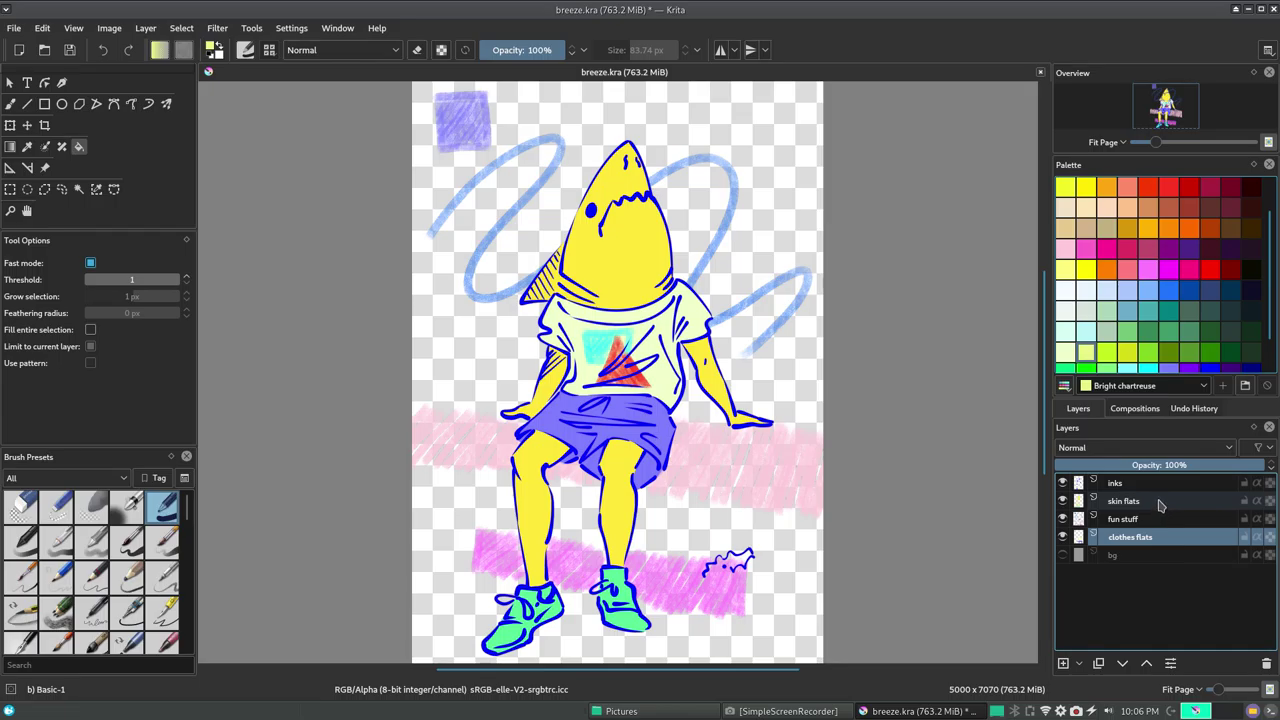
- On skin flats, fill the head, arm and both legs Bright chartreuse, then save breeze.kra
{"action": "left_click", "coordinate": [1150, 501]}
{"action": "left_click", "coordinate": [631, 258]}
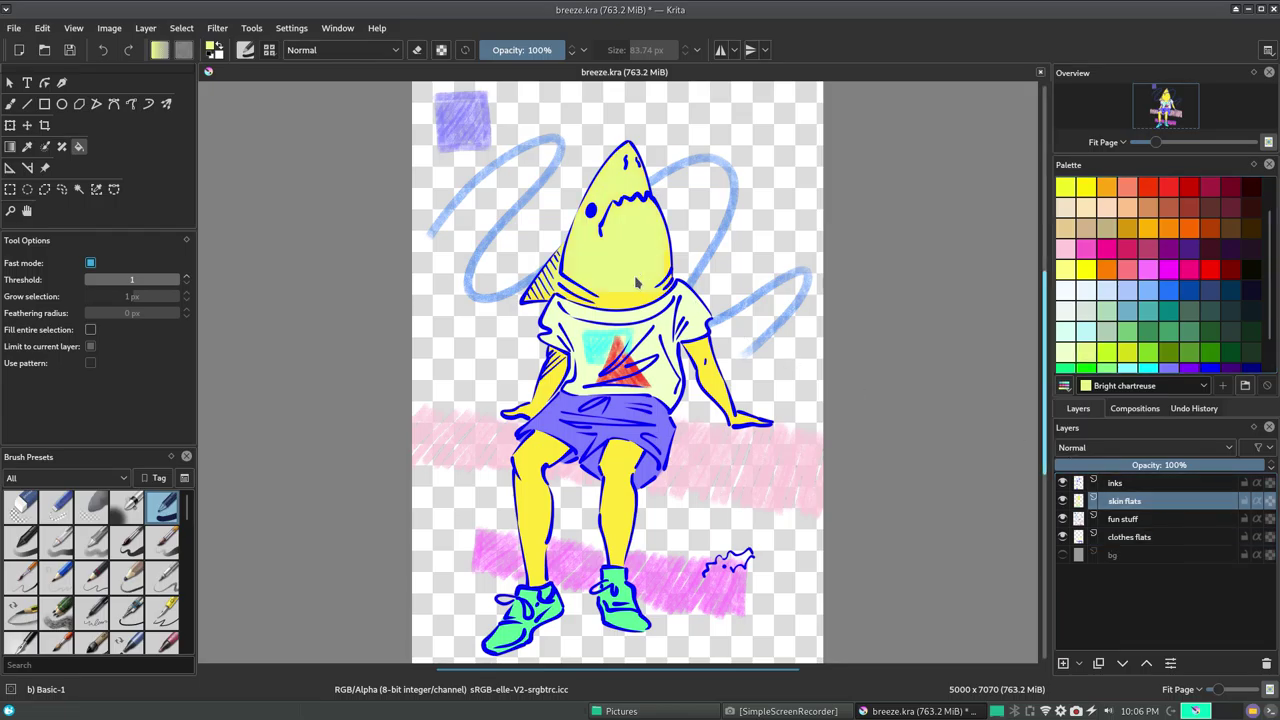
{"action": "left_click", "coordinate": [714, 381]}
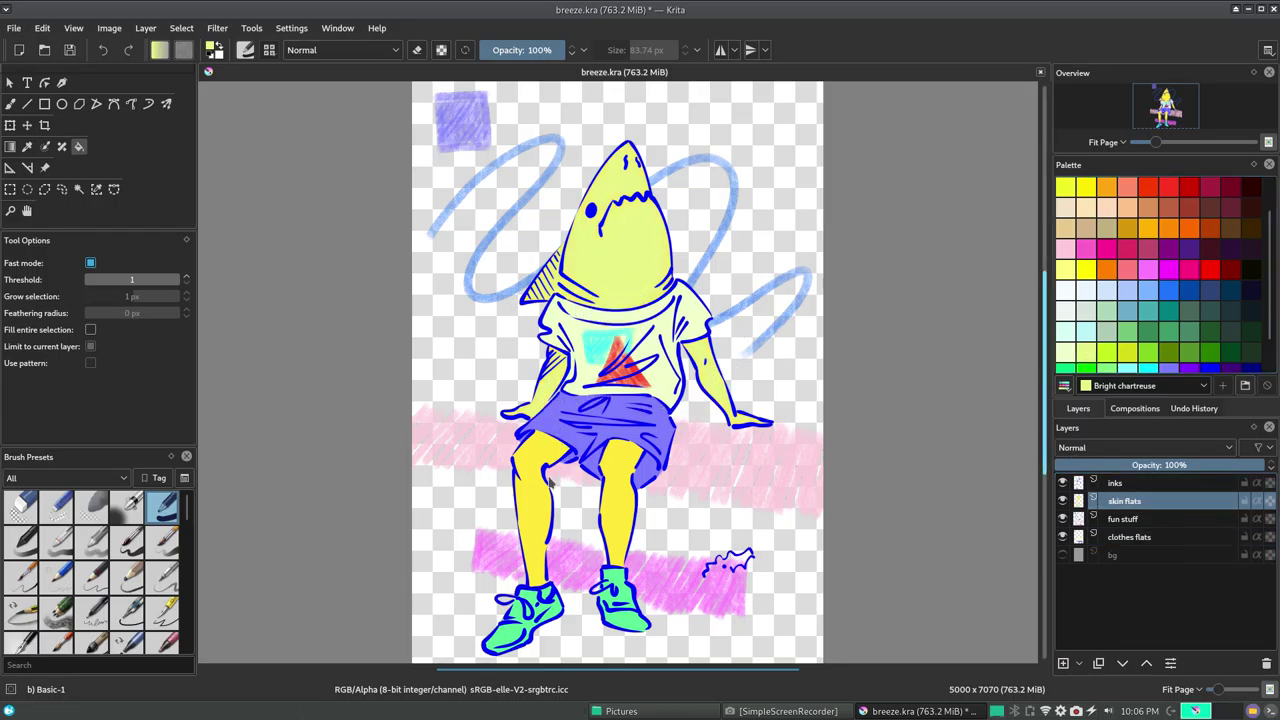
{"action": "left_click", "coordinate": [543, 475]}
{"action": "left_click", "coordinate": [621, 490]}
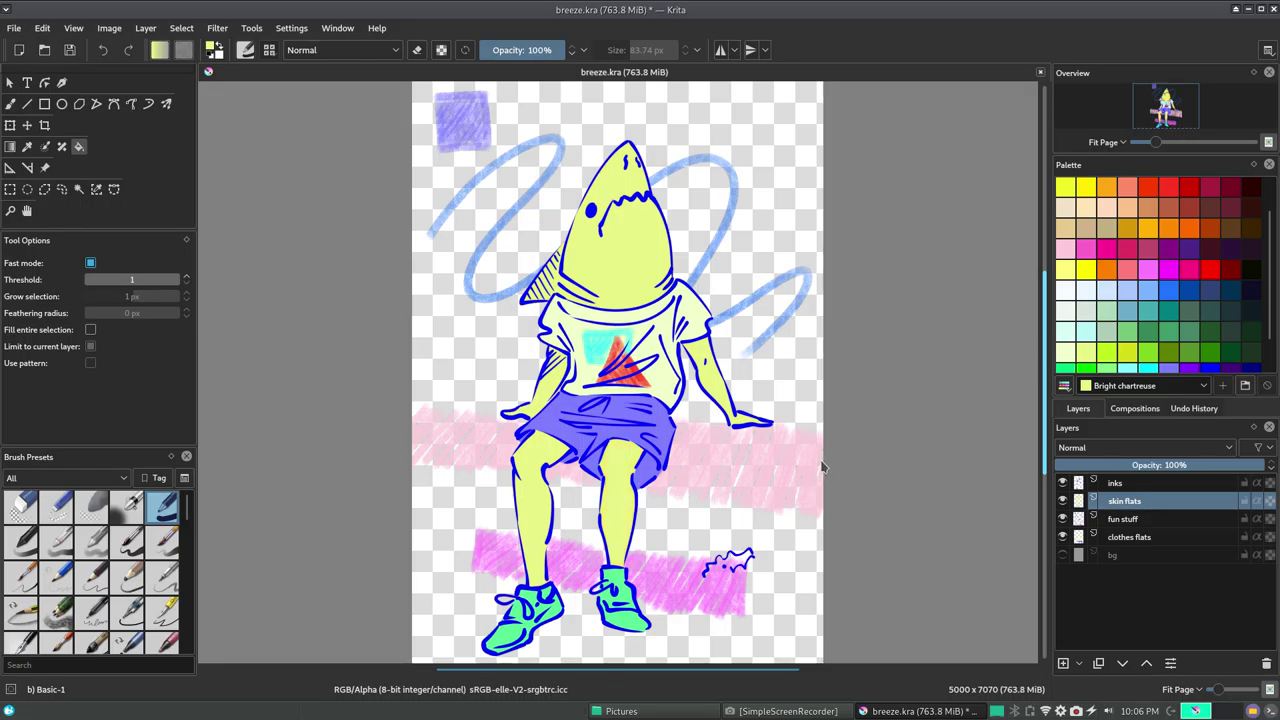
{"action": "key", "text": "ctrl+s"}
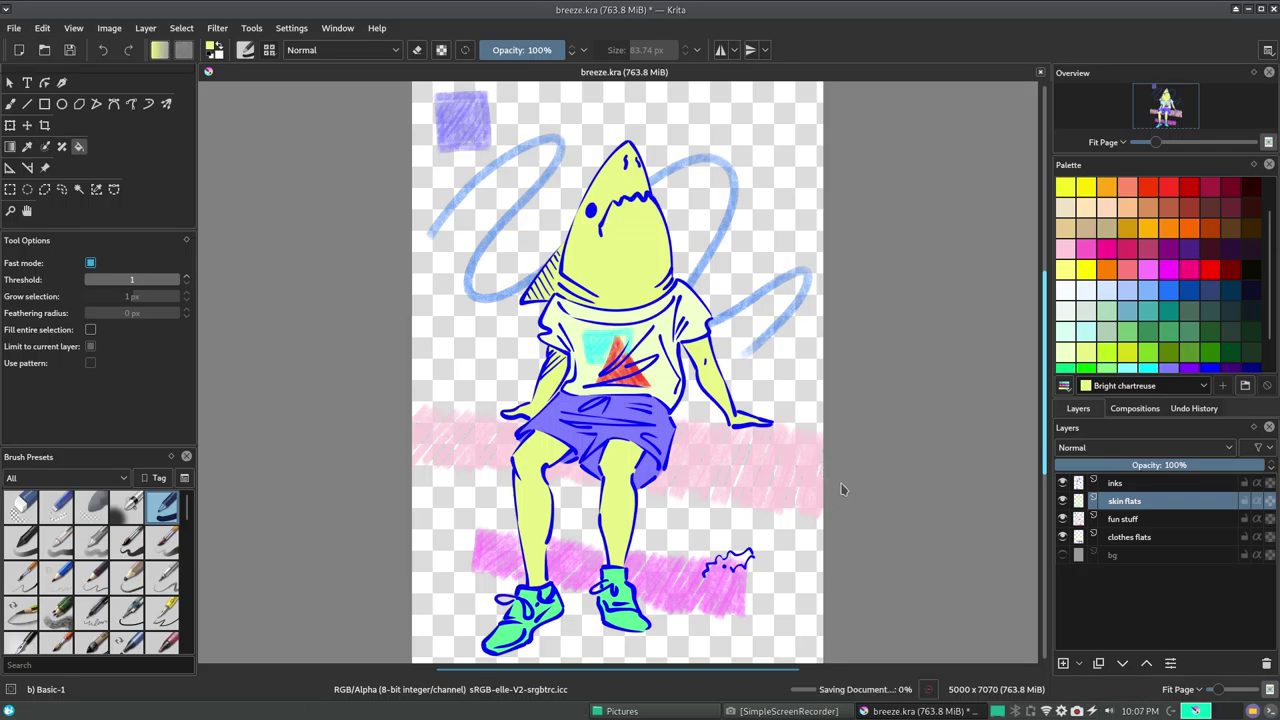